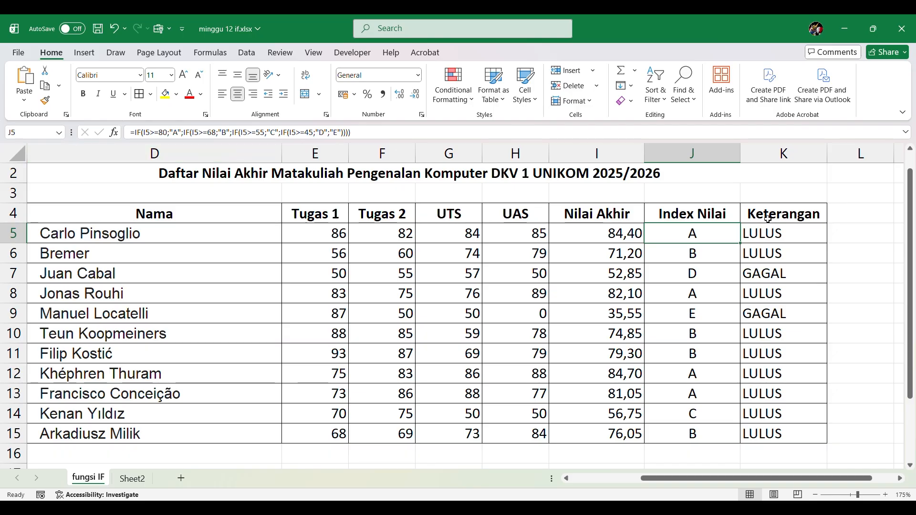
# Step: Inspect the IF formulas in the Keterangan and Index Nilai cells of row 5
pyautogui.click(793, 232)
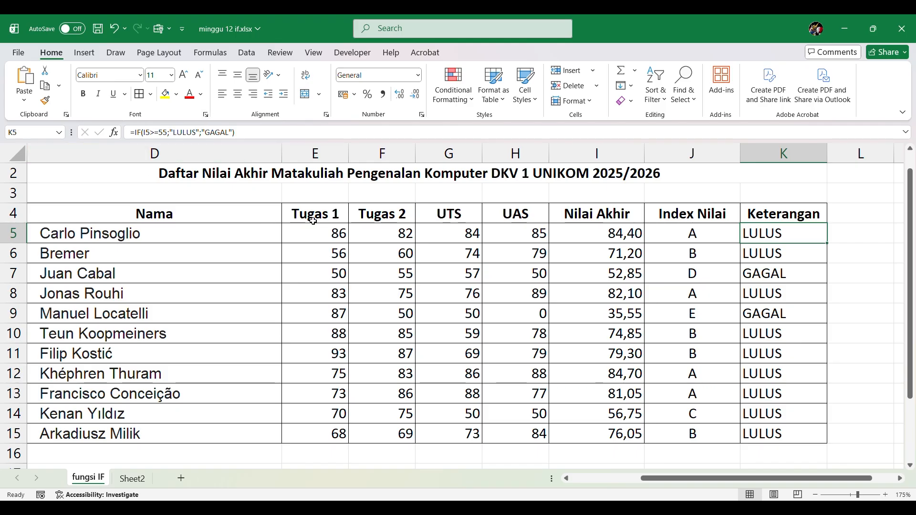
pyautogui.click(680, 251)
pyautogui.click(677, 238)
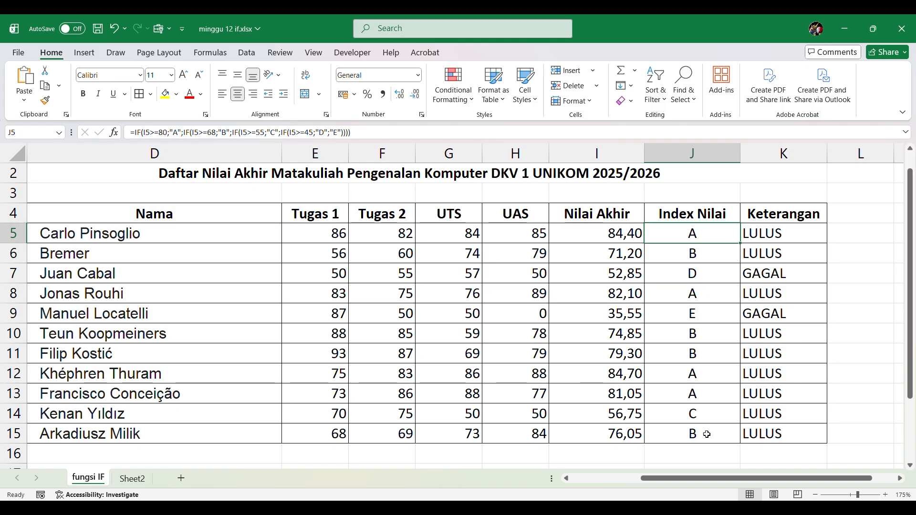
# Step: Create a copy of the "fungsi IF" sheet at the end of the workbook
pyautogui.rightClick(80, 486)
pyautogui.click(137, 360)
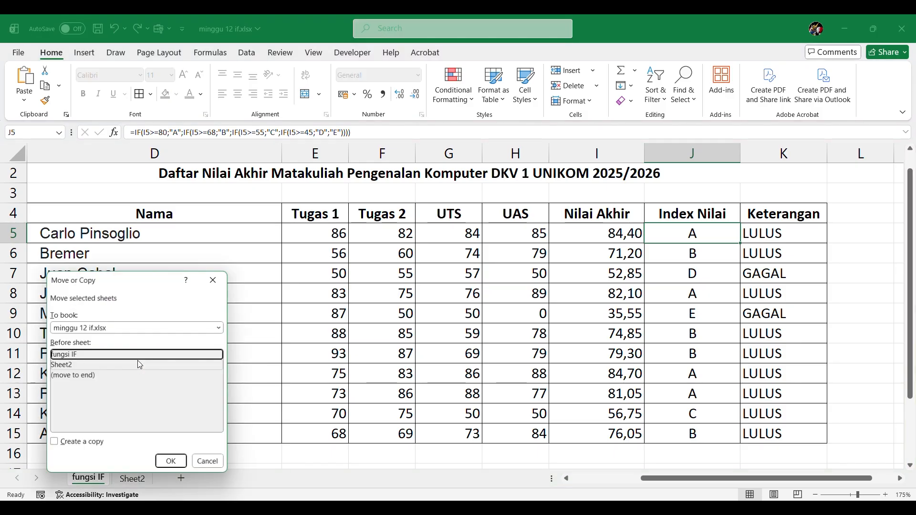
pyautogui.click(98, 376)
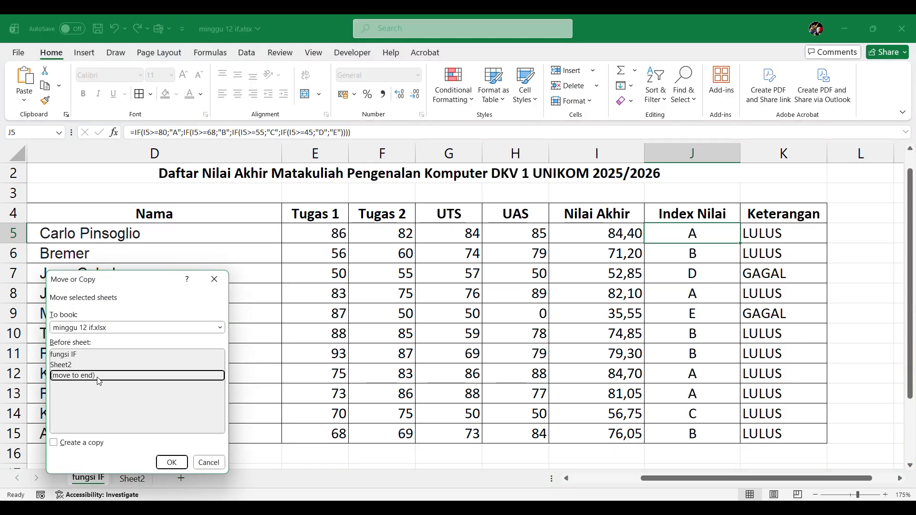
pyautogui.click(102, 444)
pyautogui.click(172, 462)
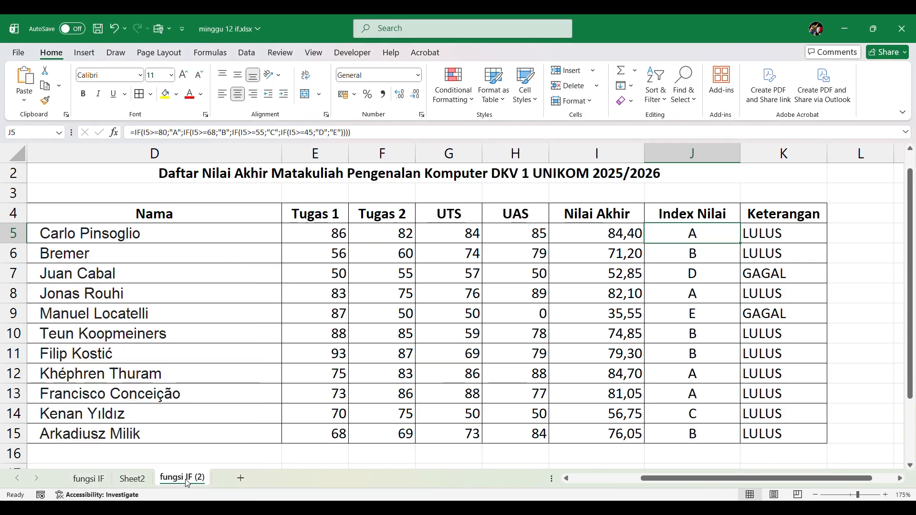
# Step: Clear the Index Nilai and Keterangan results in J5:K15 on the copied sheet
pyautogui.moveTo(702, 233); pyautogui.dragTo(762, 432)
pyautogui.press('Delete')
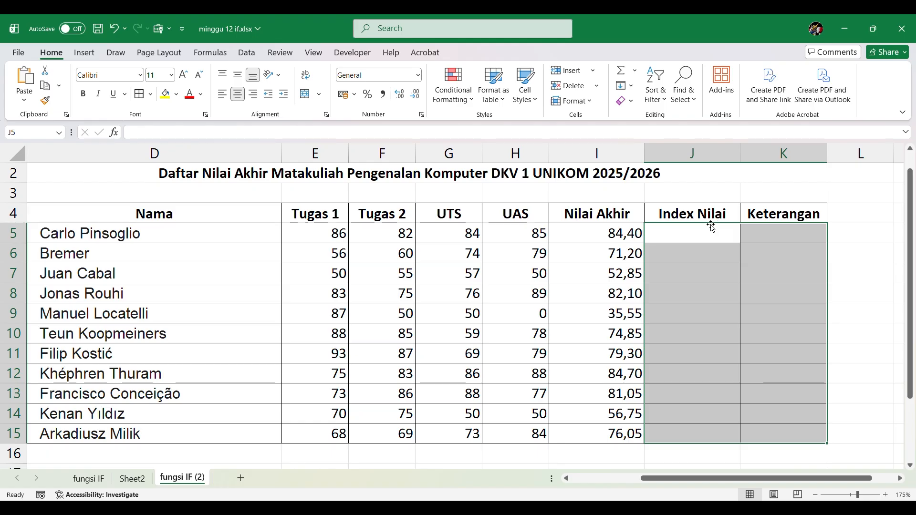
pyautogui.click(710, 240)
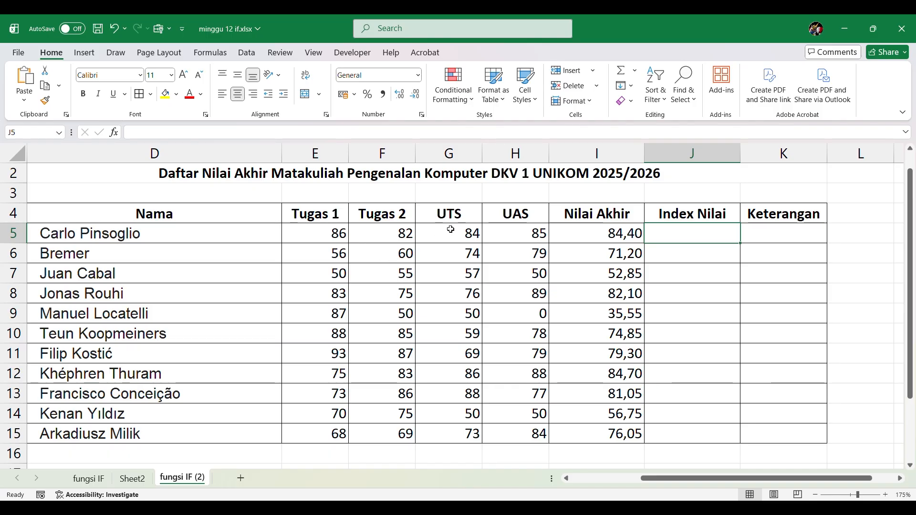
# Step: Examine the Nilai Akhir formula in I5 and how it weights the Tugas, UTS and UAS scores
pyautogui.click(568, 233)
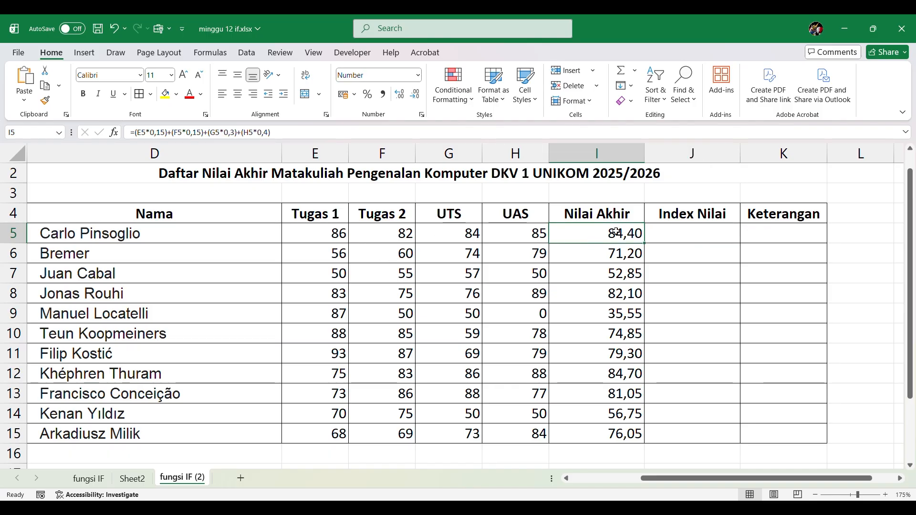
pyautogui.press('F2')
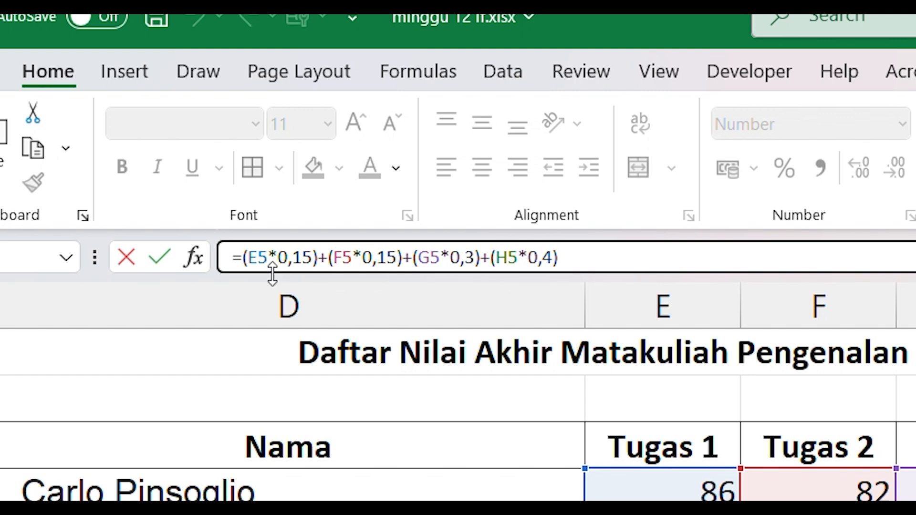
pyautogui.press('Escape')
pyautogui.press('Return')
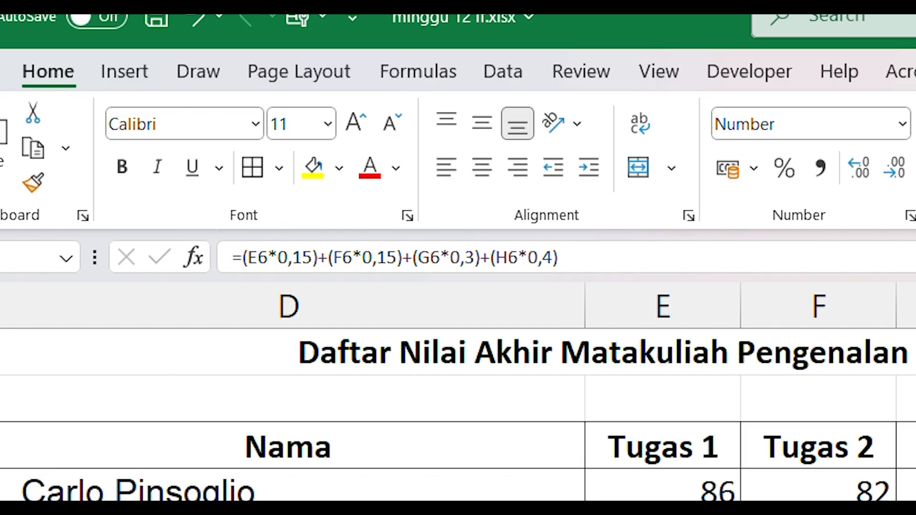
pyautogui.click(845, 315)
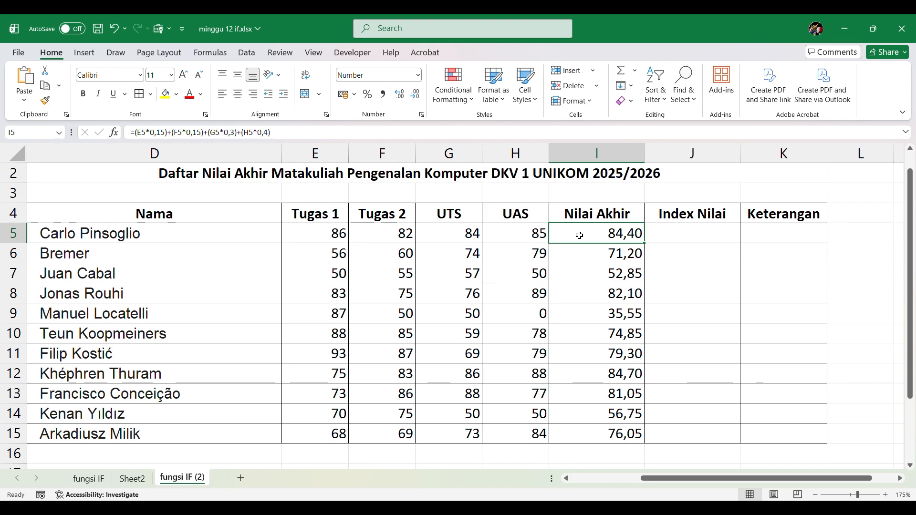
pyautogui.click(281, 133)
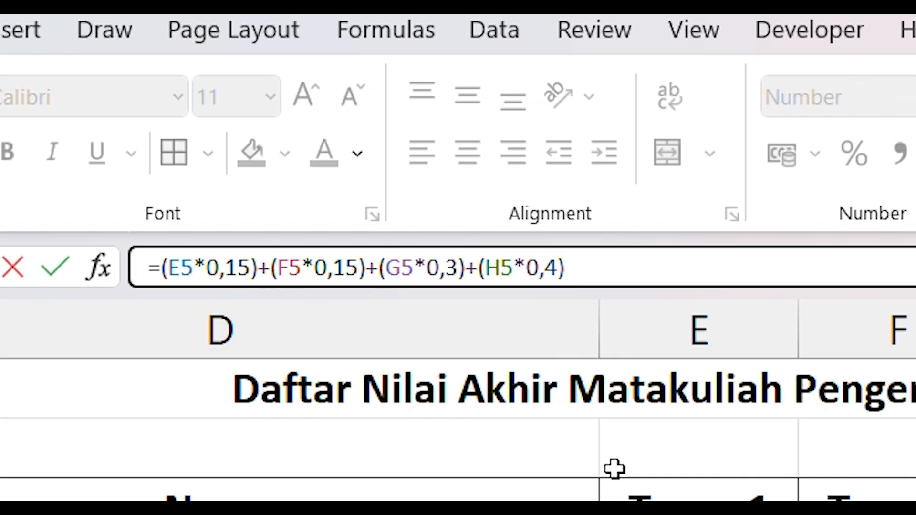
pyautogui.press('Escape')
pyautogui.press('Down')
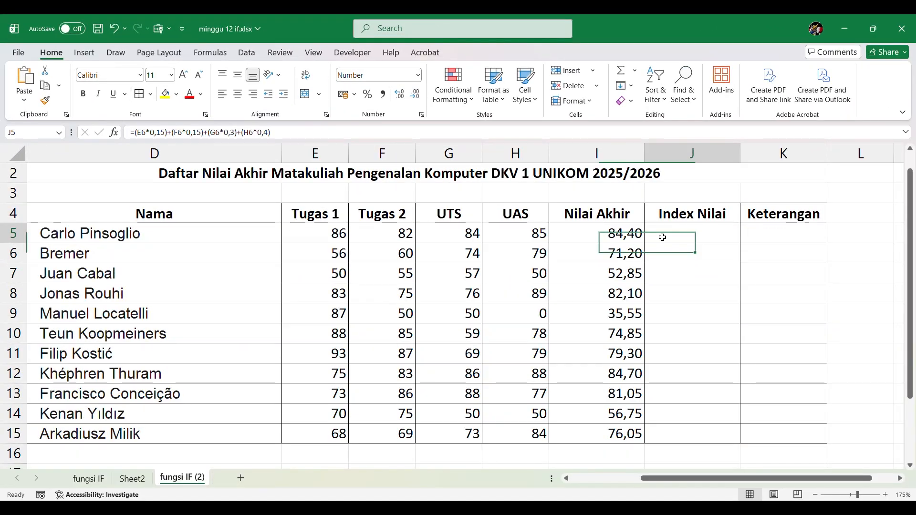
# Step: Start an IF formula in J5 with the logical test I5>=80, followed by a semicolon separator
pyautogui.click(169, 132)
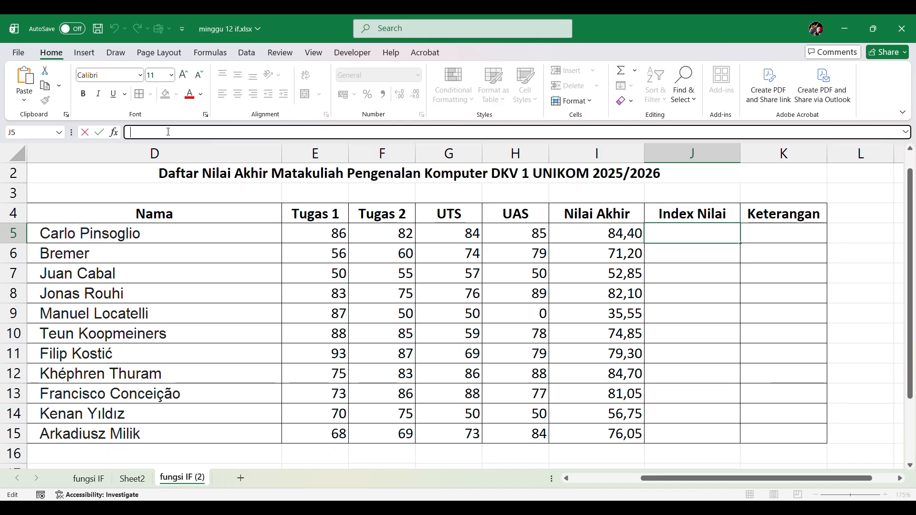
pyautogui.write('=')
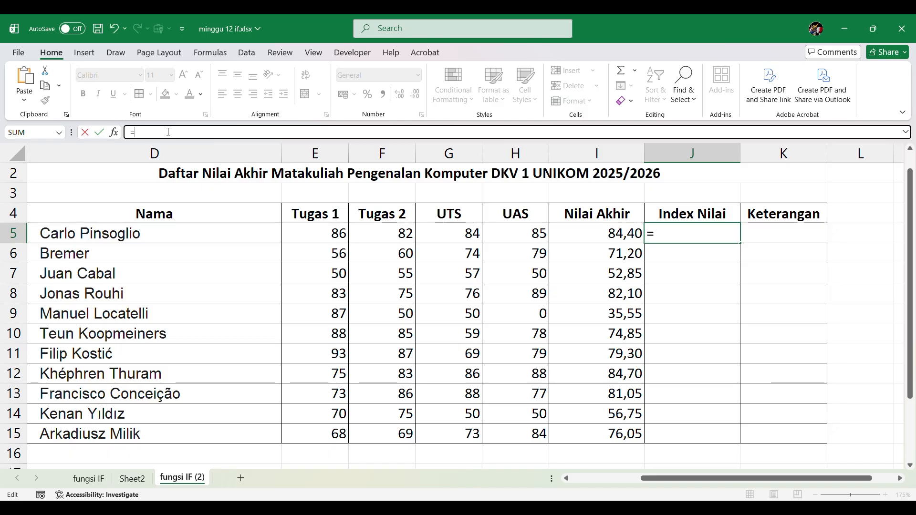
pyautogui.write('if')
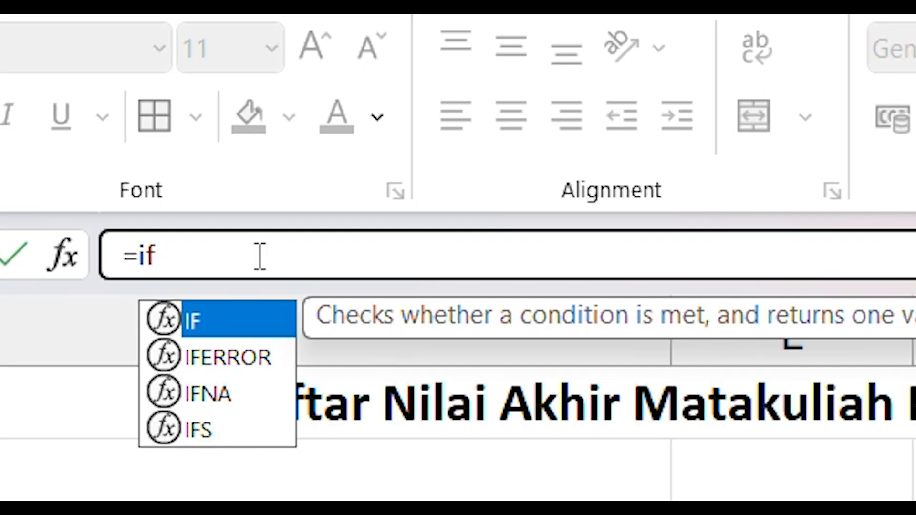
pyautogui.click(242, 312)
pyautogui.click(247, 321)
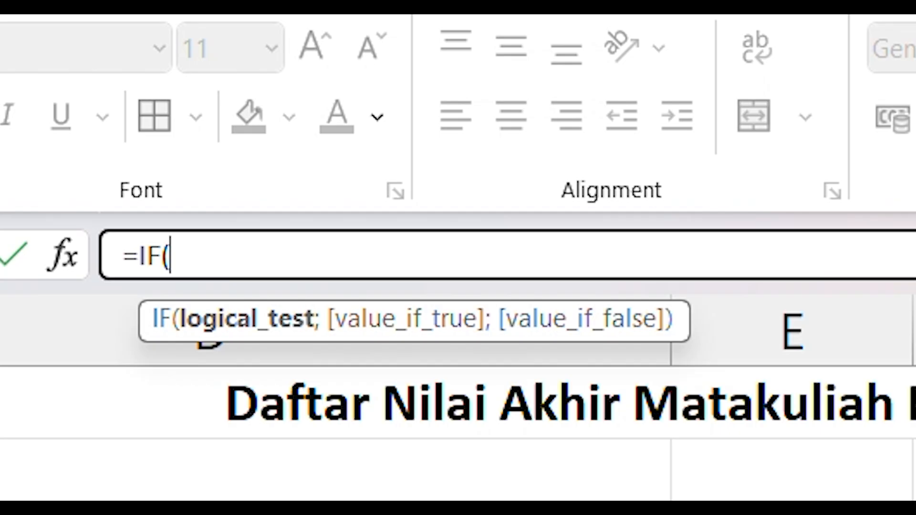
pyautogui.write('I5')
pyautogui.write('>')
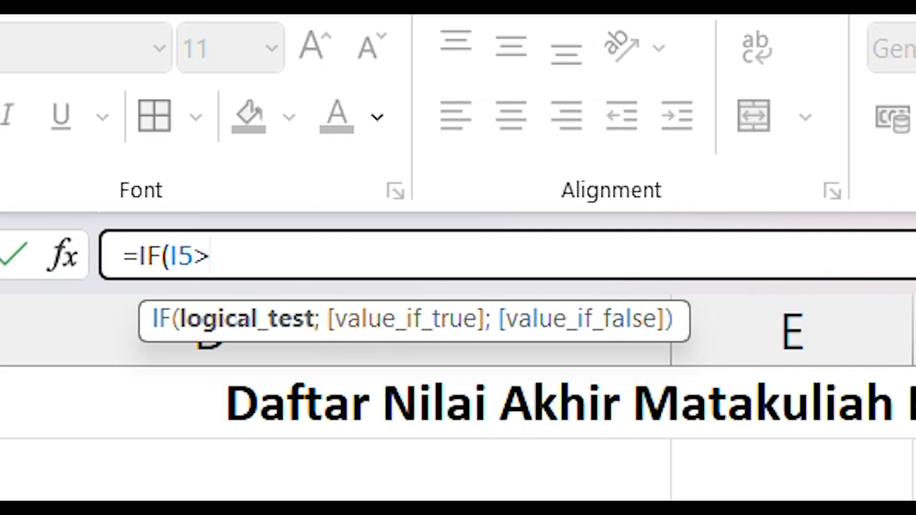
pyautogui.write('=80;')
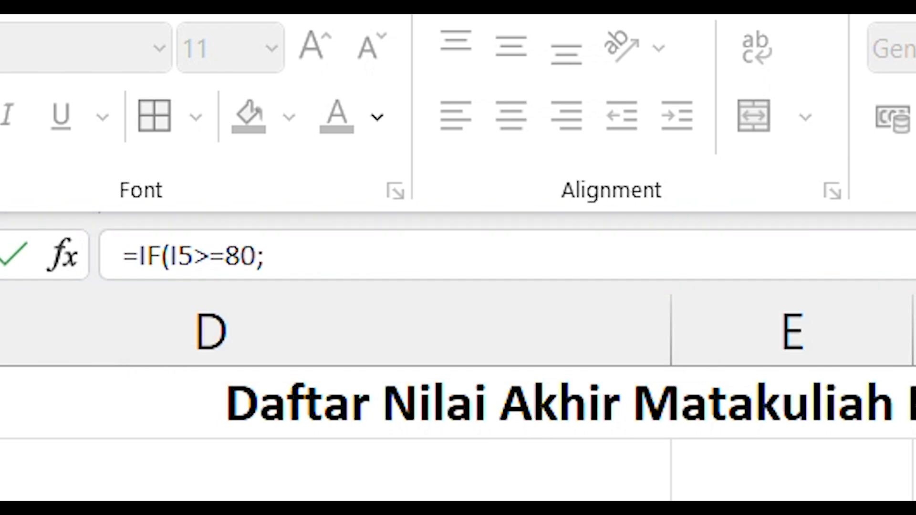
# Step: Enter "A" in quotation marks as the value if true of the IF formula in J5
pyautogui.click(265, 255)
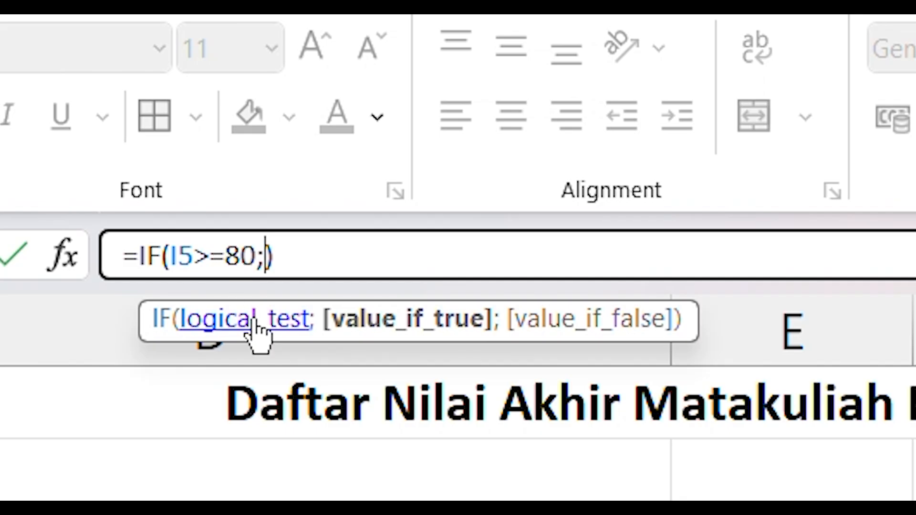
pyautogui.write('A')
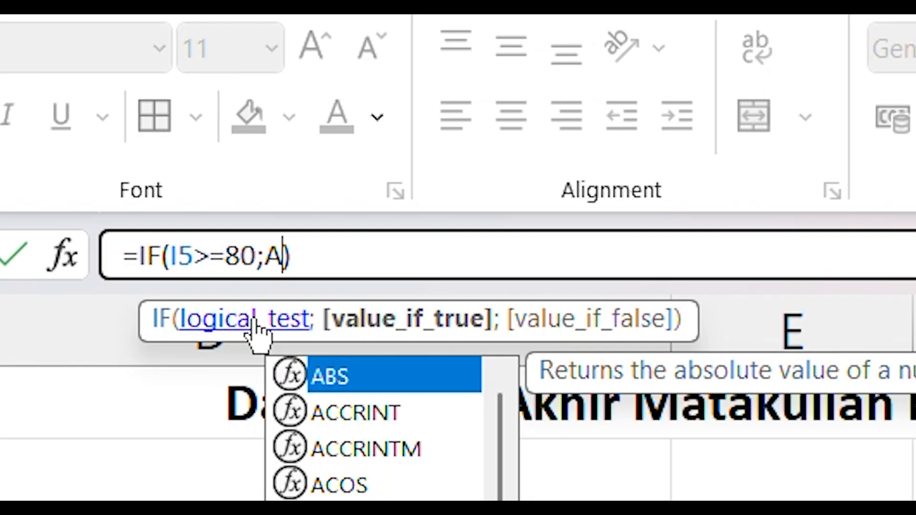
pyautogui.write('"')
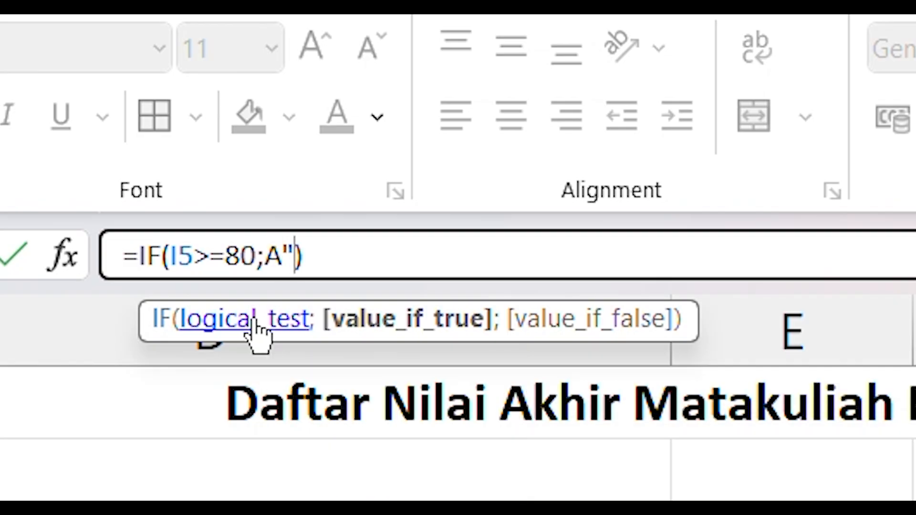
pyautogui.press('Left')
pyautogui.press('Left')
pyautogui.write('"')
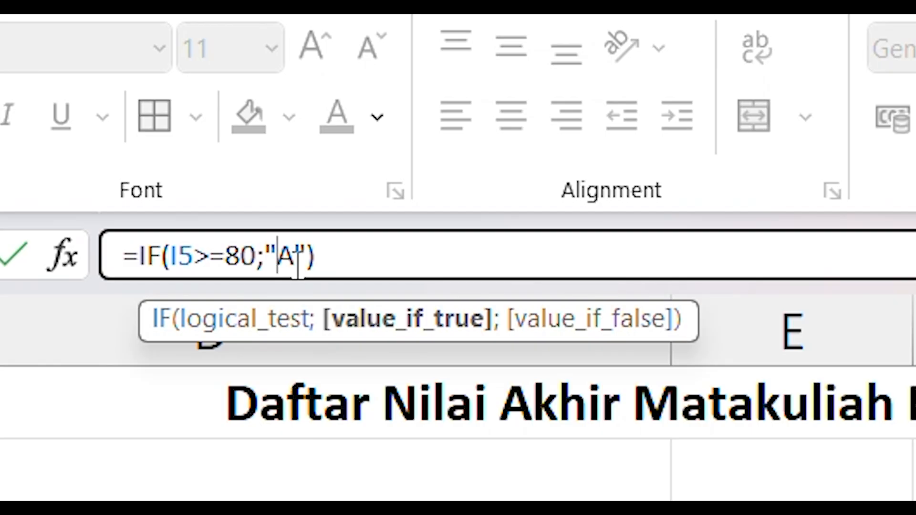
pyautogui.press('Right')
pyautogui.press('Right')
pyautogui.click(317, 252)
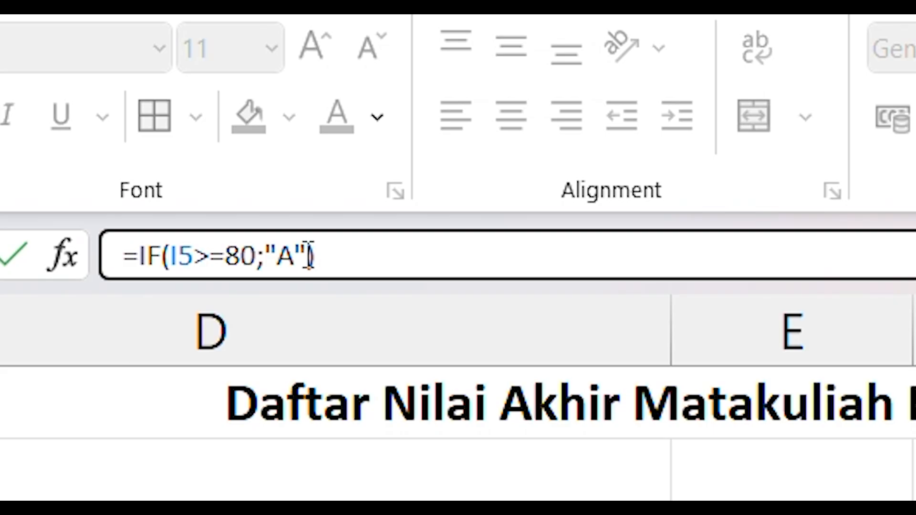
# Step: Nest an empty second IF function as the value if false, with both functions' parentheses closed
pyautogui.click(308, 255)
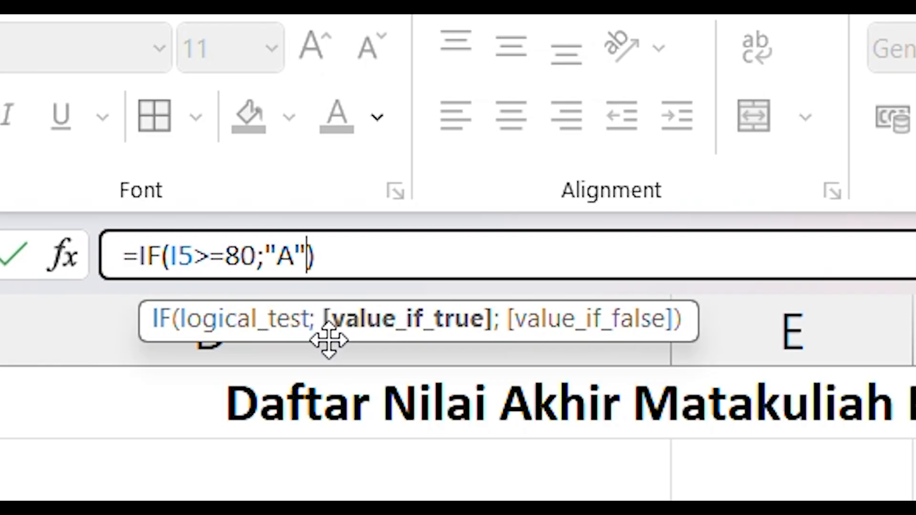
pyautogui.write(';')
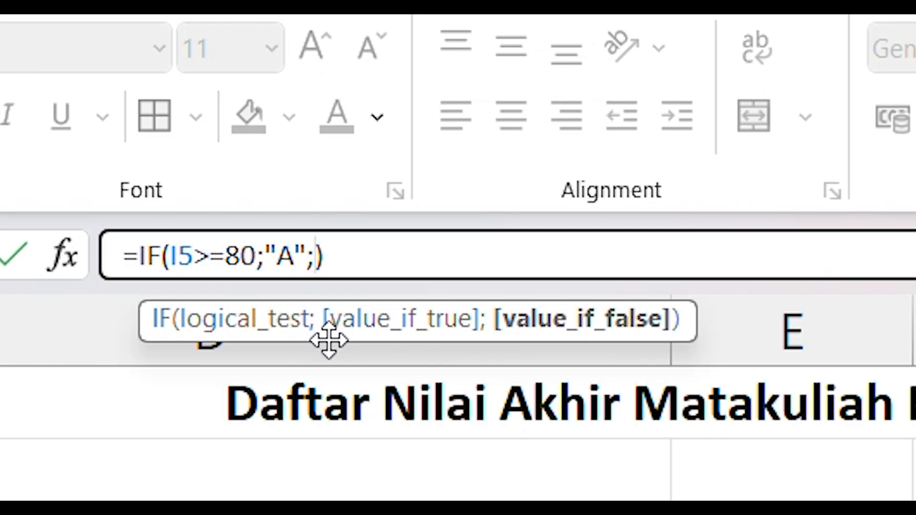
pyautogui.write('if')
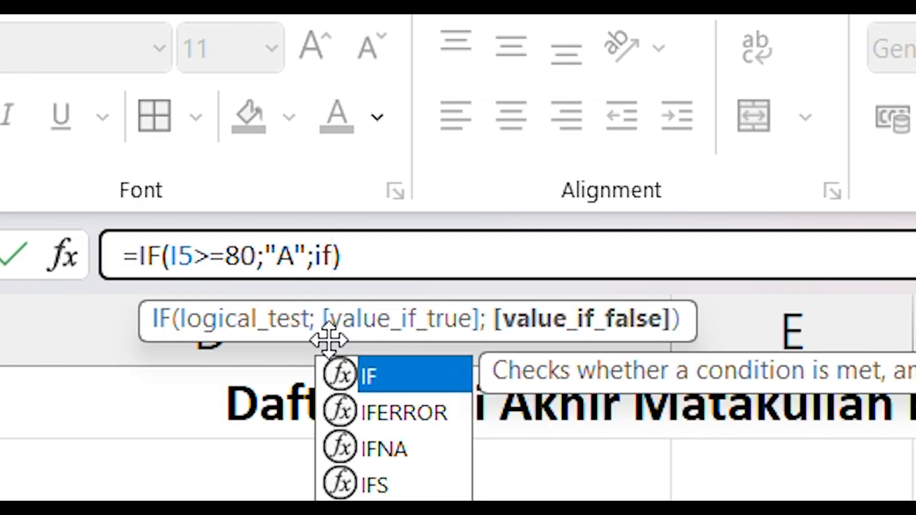
pyautogui.write('(')
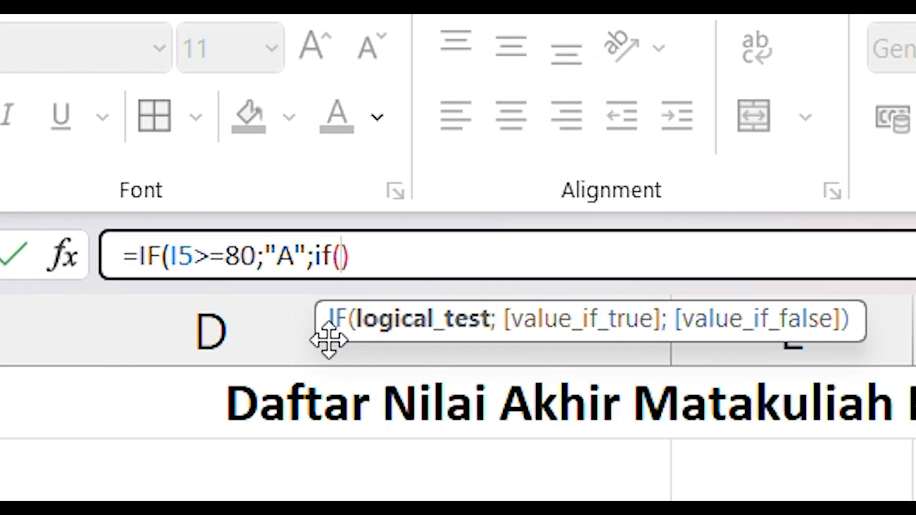
pyautogui.press('Right')
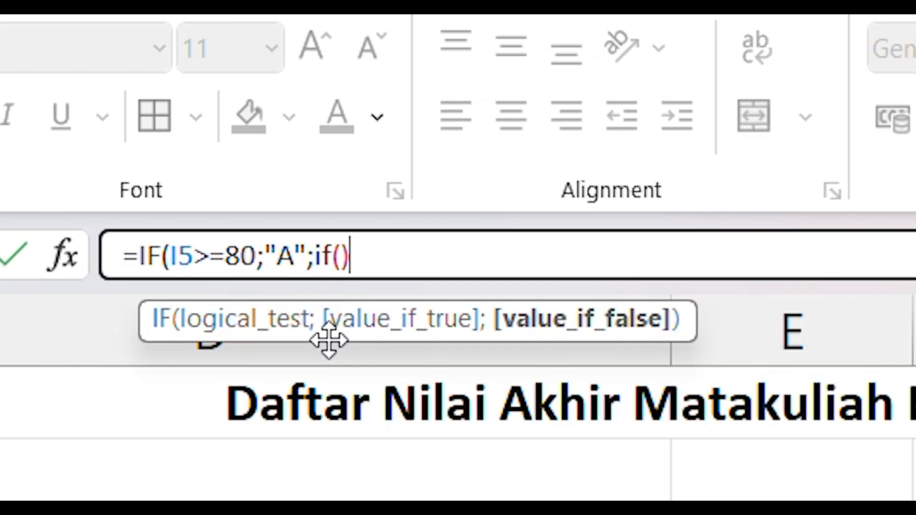
pyautogui.write('))')
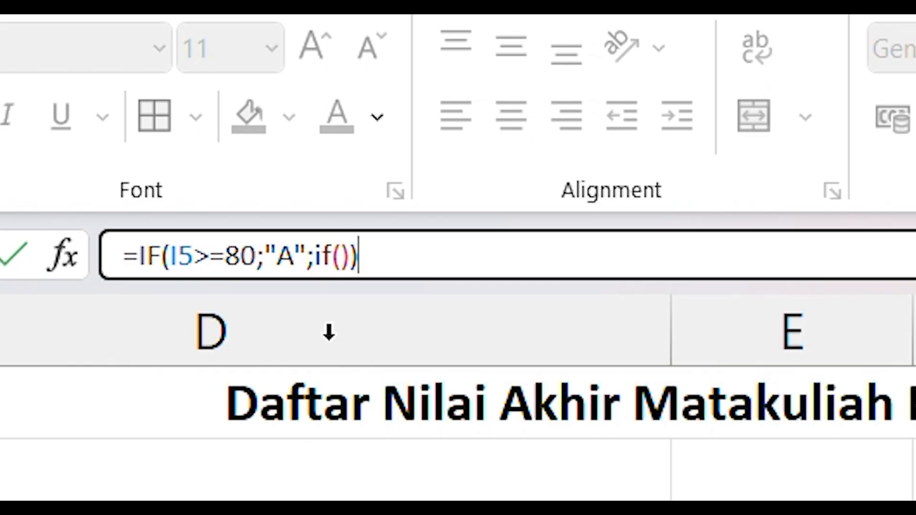
pyautogui.press('Left')
pyautogui.press('Left')
pyautogui.press('Right')
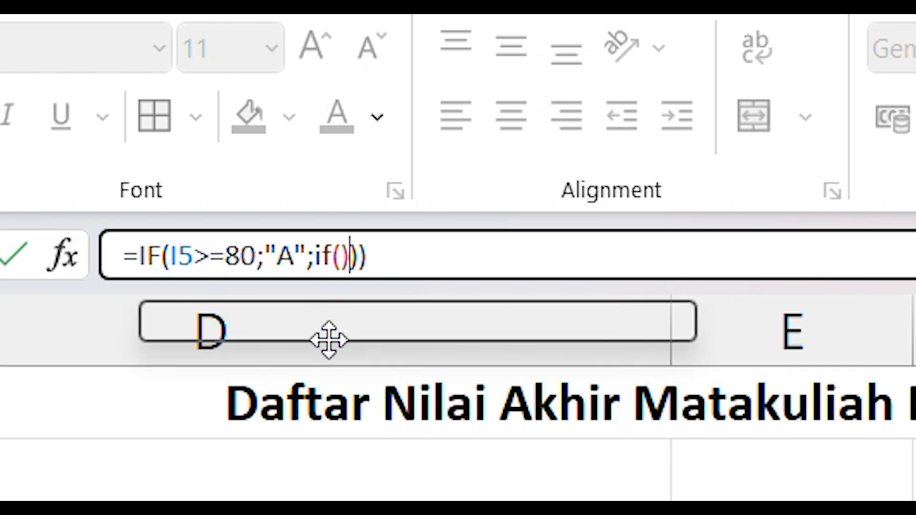
pyautogui.press('Right')
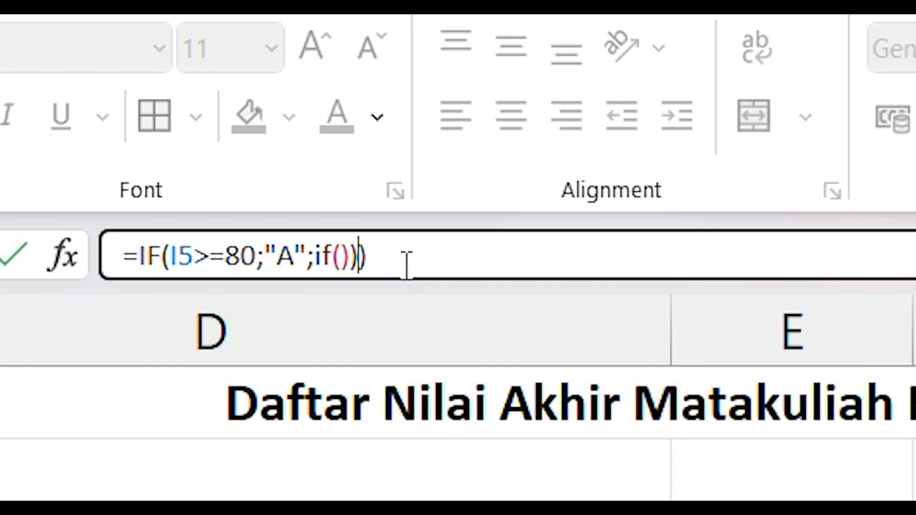
pyautogui.press('BackSpace')
# Step: Fill the second IF function with the logical test I5>=69 and "B" as its value if true
pyautogui.click(340, 260)
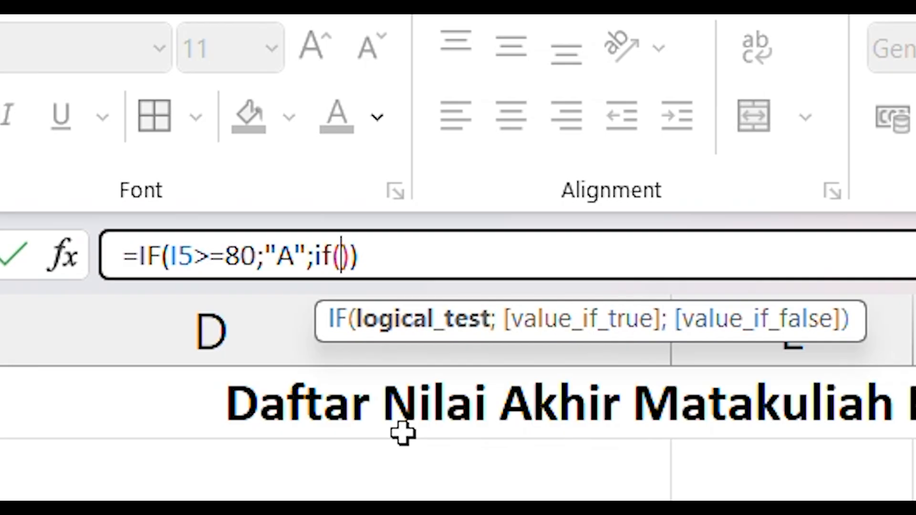
pyautogui.write('I5')
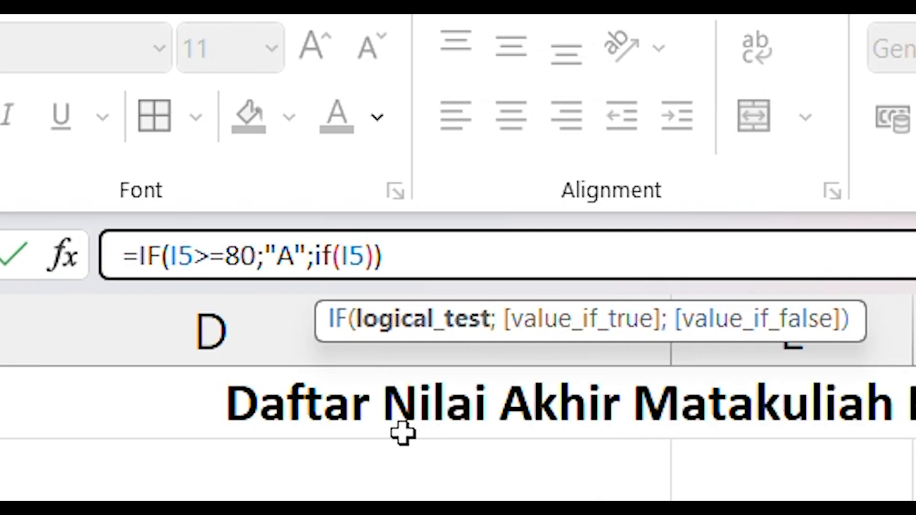
pyautogui.write('>=')
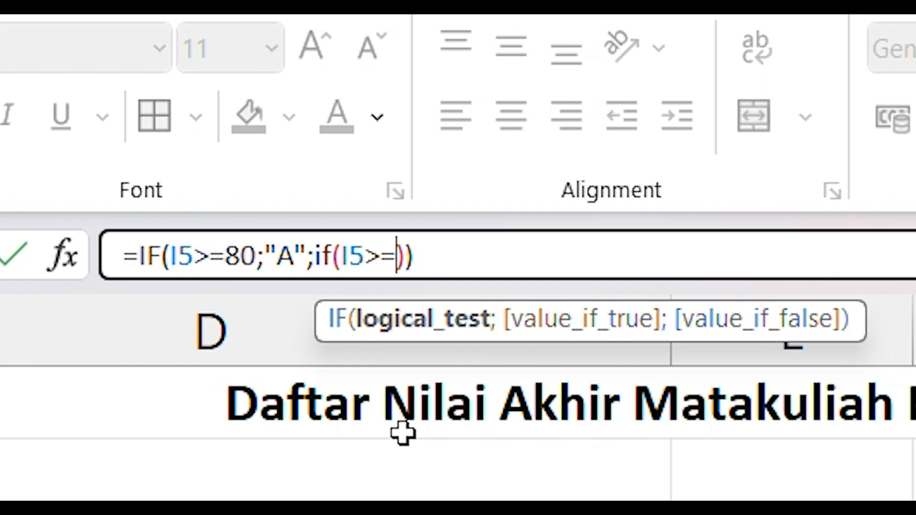
pyautogui.write('69')
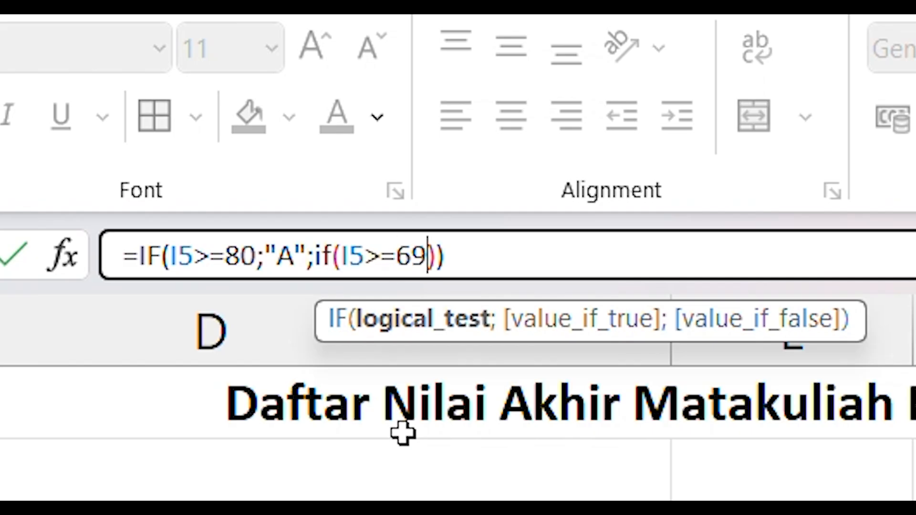
pyautogui.write(';')
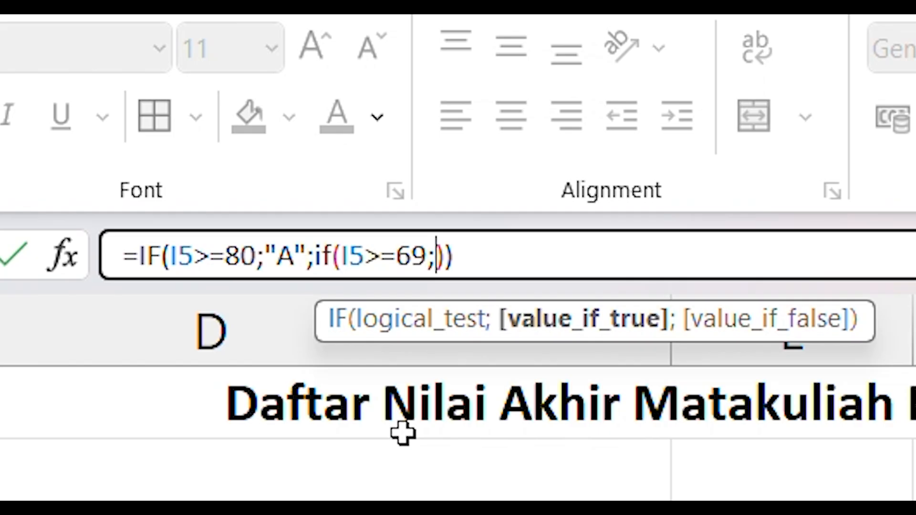
pyautogui.write('"')
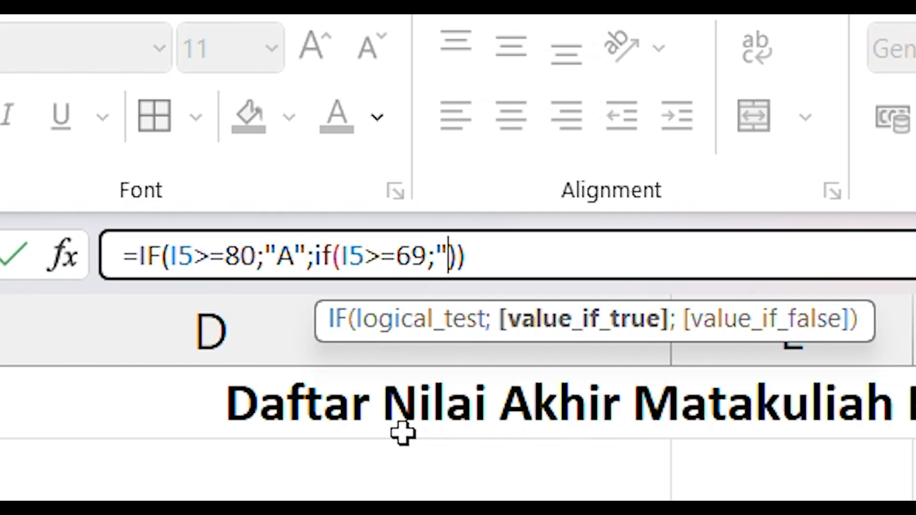
pyautogui.write('B')
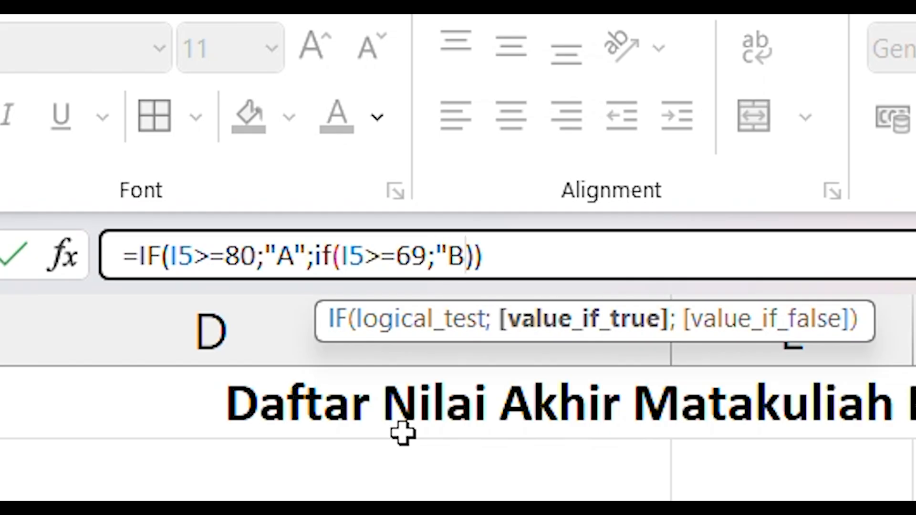
pyautogui.write('"')
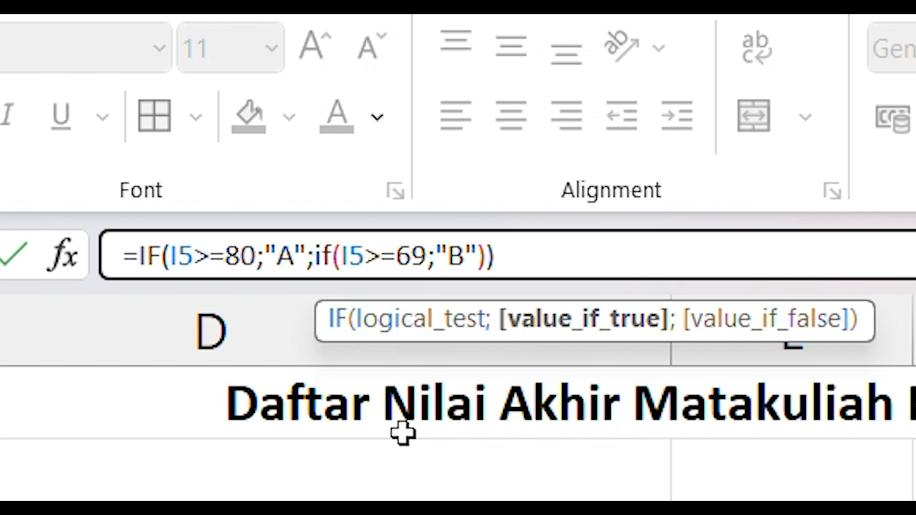
# Step: Nest an empty third IF function as the second IF's value if false, closing the parentheses of all three functions
pyautogui.write(';')
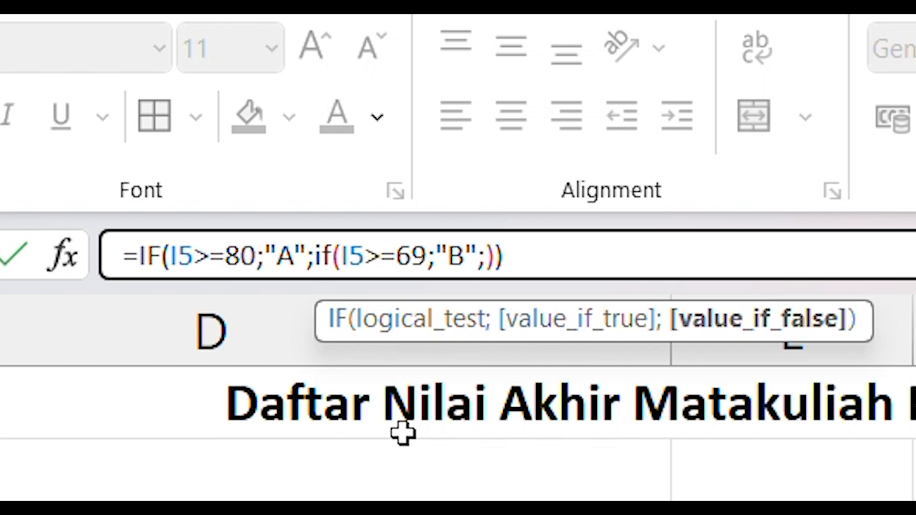
pyautogui.write('if')
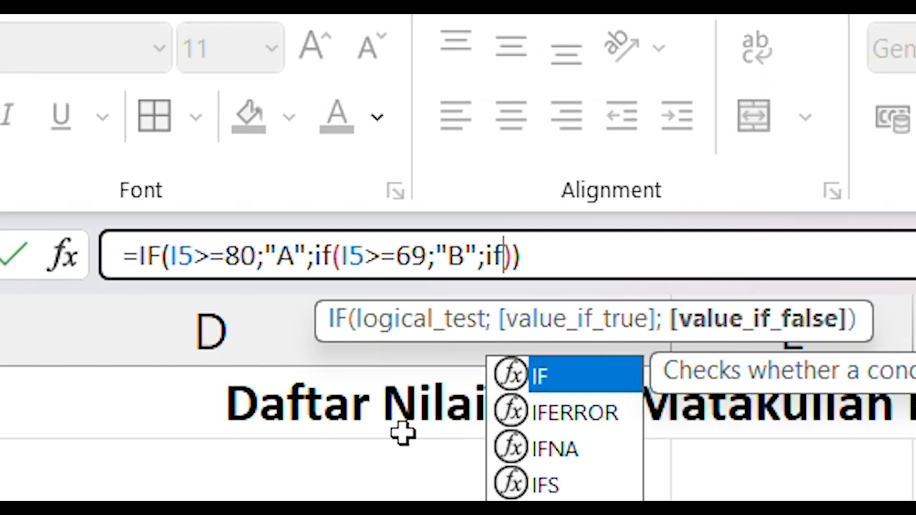
pyautogui.write('(')
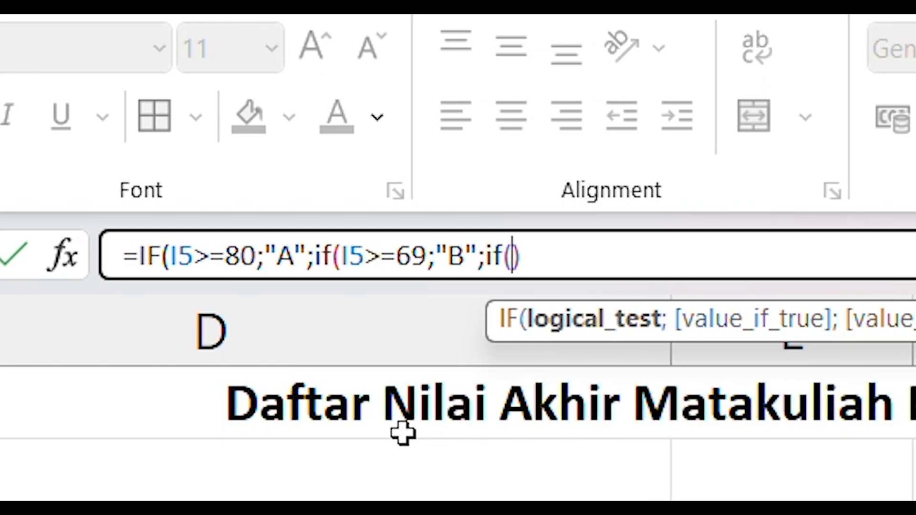
pyautogui.write(')))')
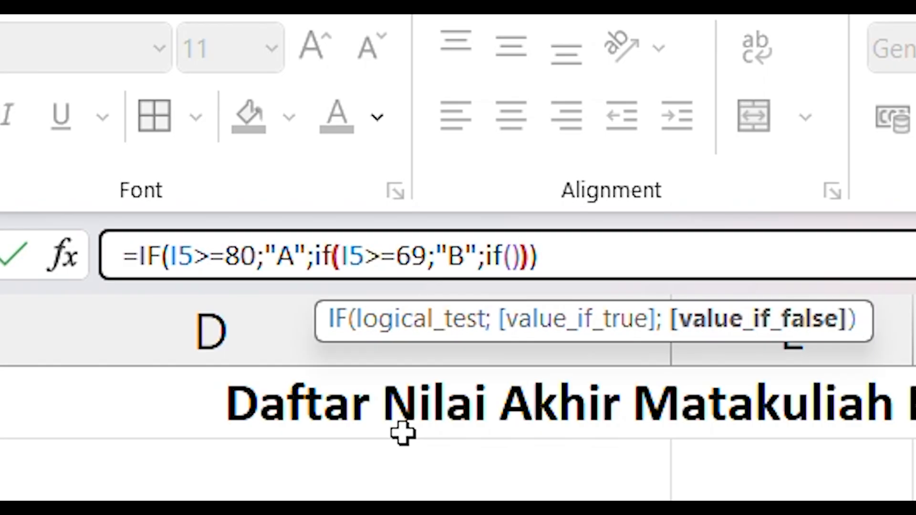
# Step: Fill the third IF function with the logical test I5>=55 and "C" as its value if true
pyautogui.press('Left')
pyautogui.press('Left')
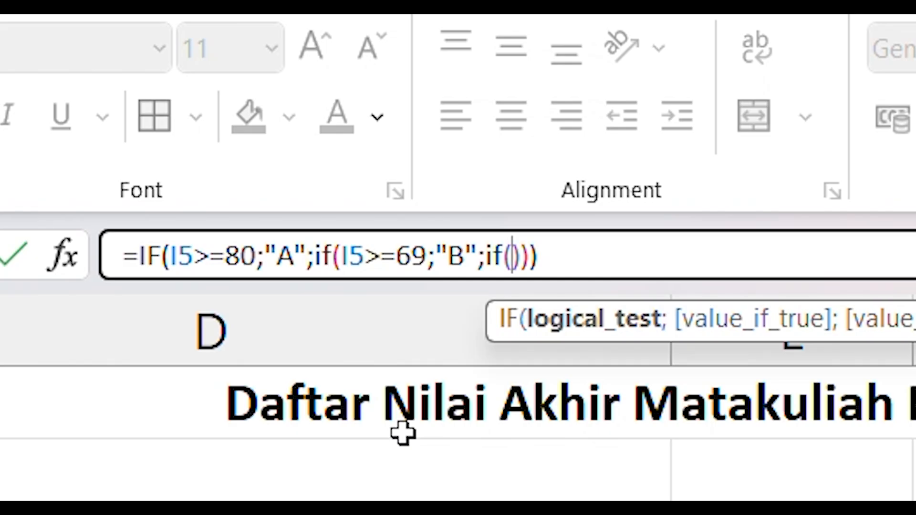
pyautogui.write('I5')
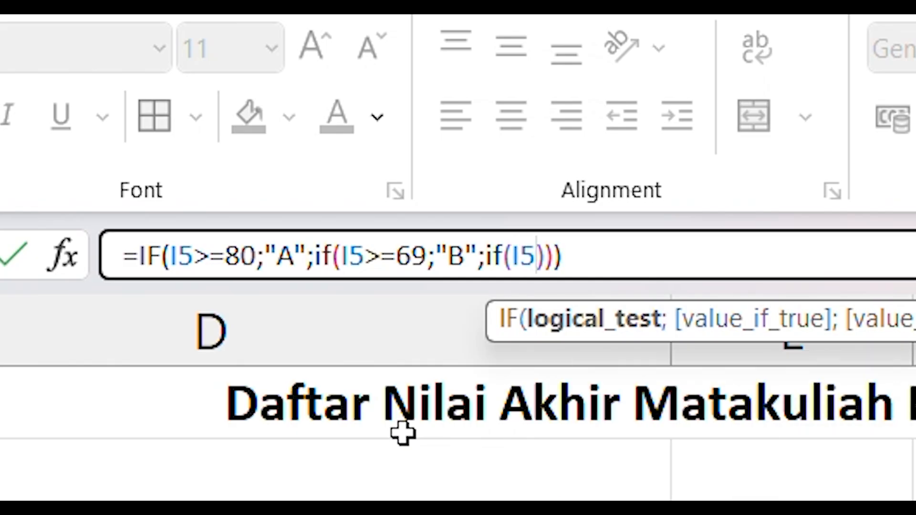
pyautogui.write('>')
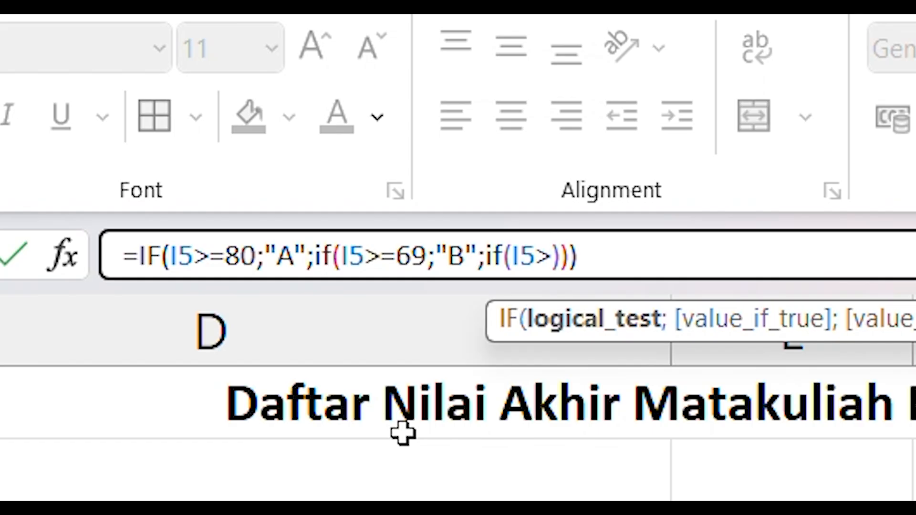
pyautogui.write('=')
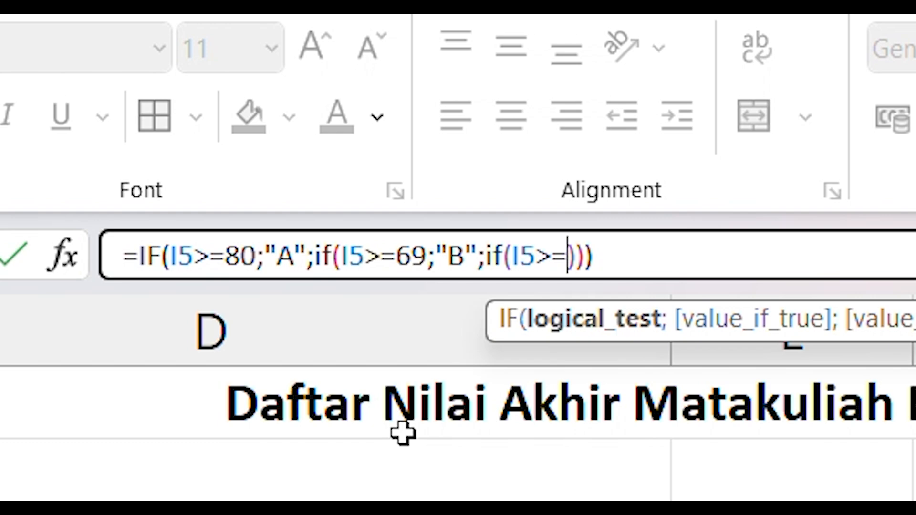
pyautogui.write('5')
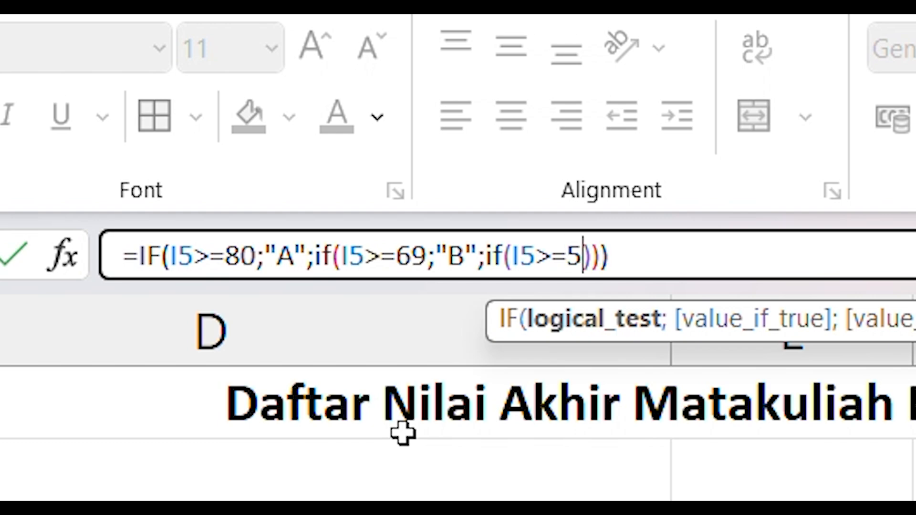
pyautogui.write('5')
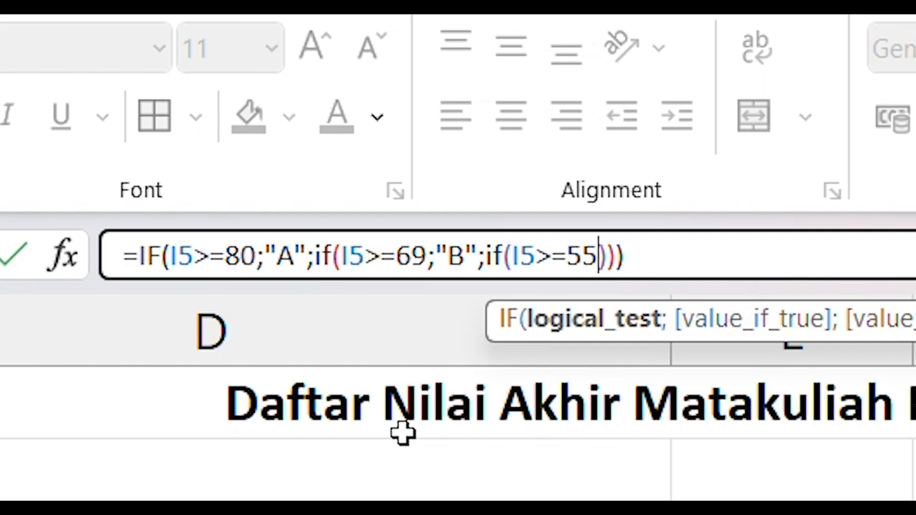
pyautogui.write(';')
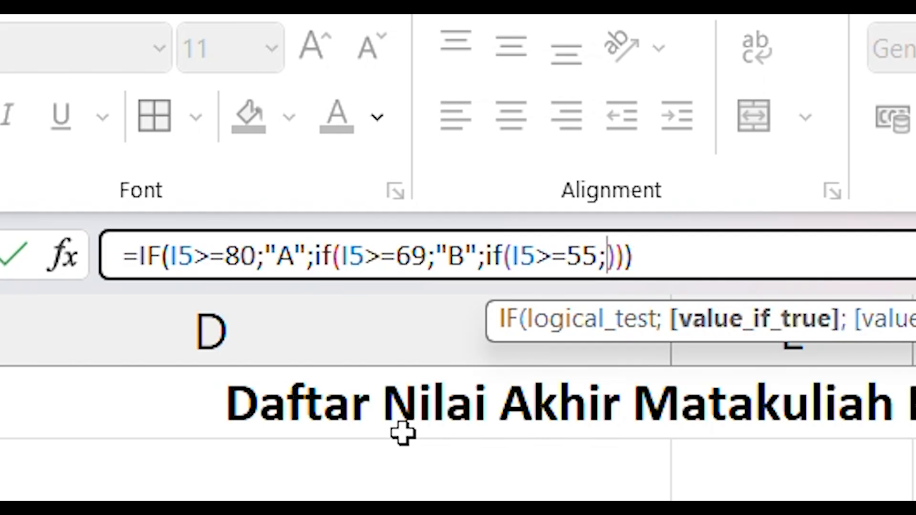
pyautogui.write('"')
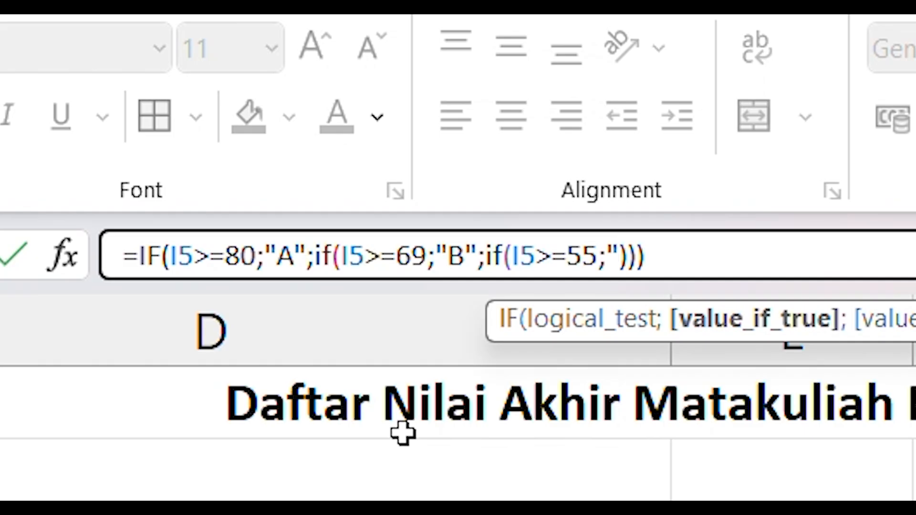
pyautogui.write('C"')
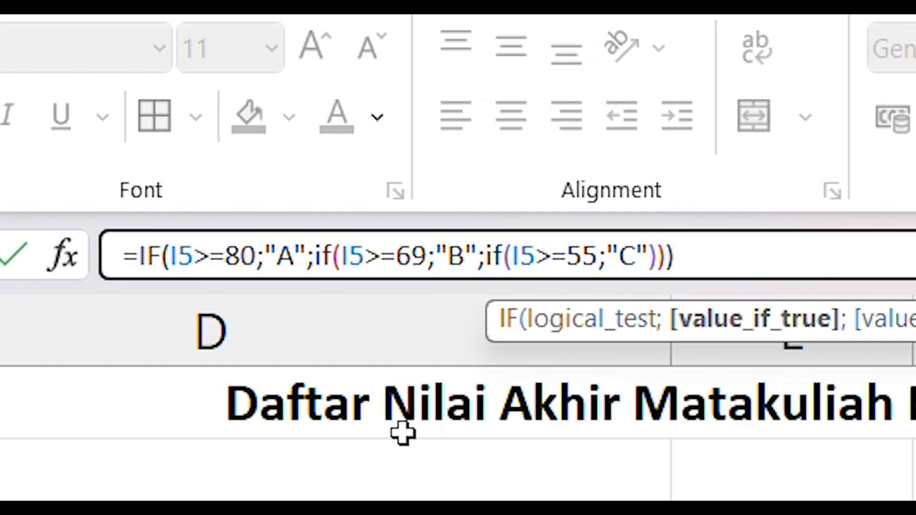
# Step: Open a fourth nested IF function as the value if false of the third IF, after a semicolon separator
pyautogui.write(';')
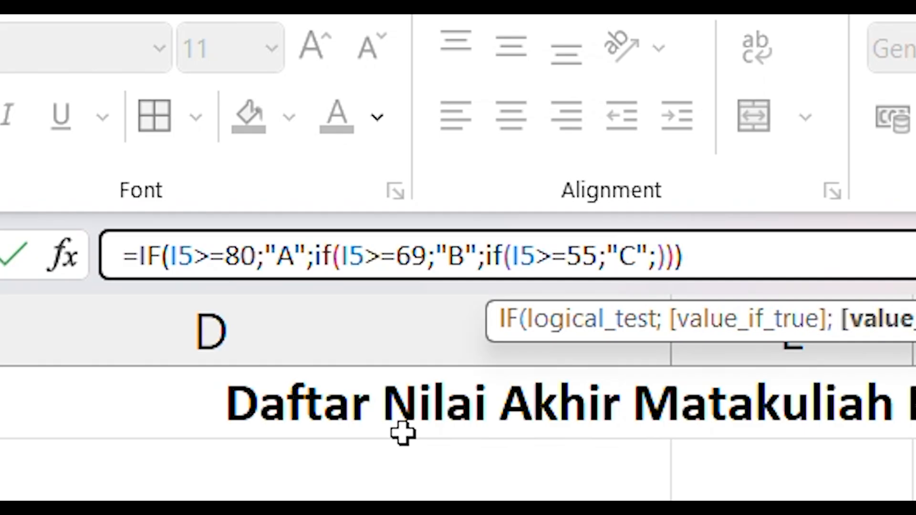
pyautogui.write('i')
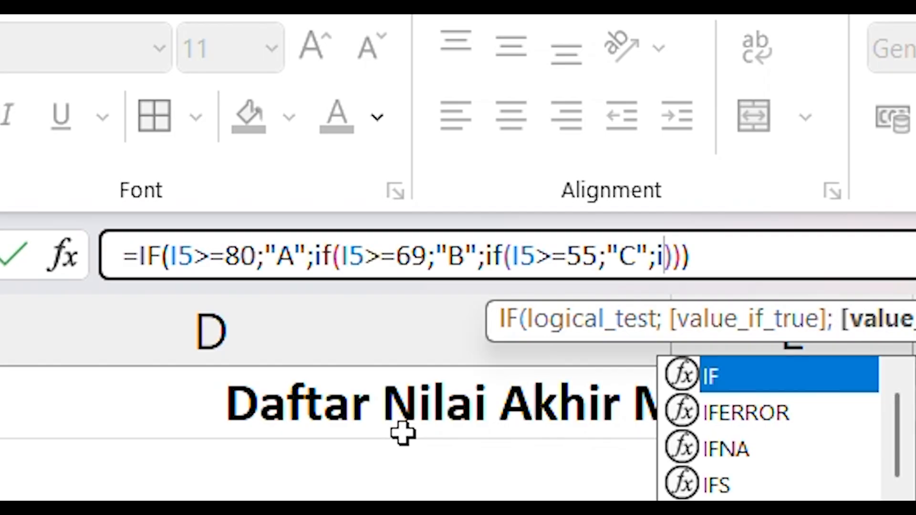
pyautogui.write('f')
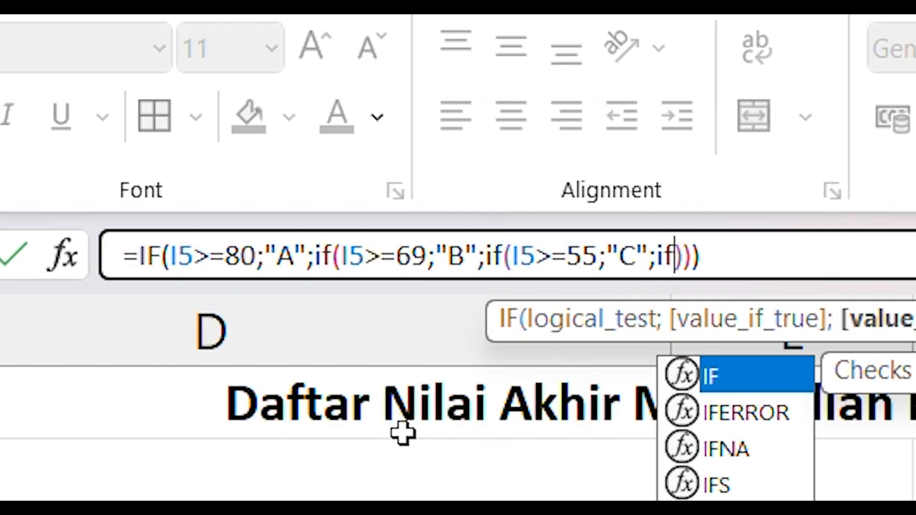
pyautogui.write('(')
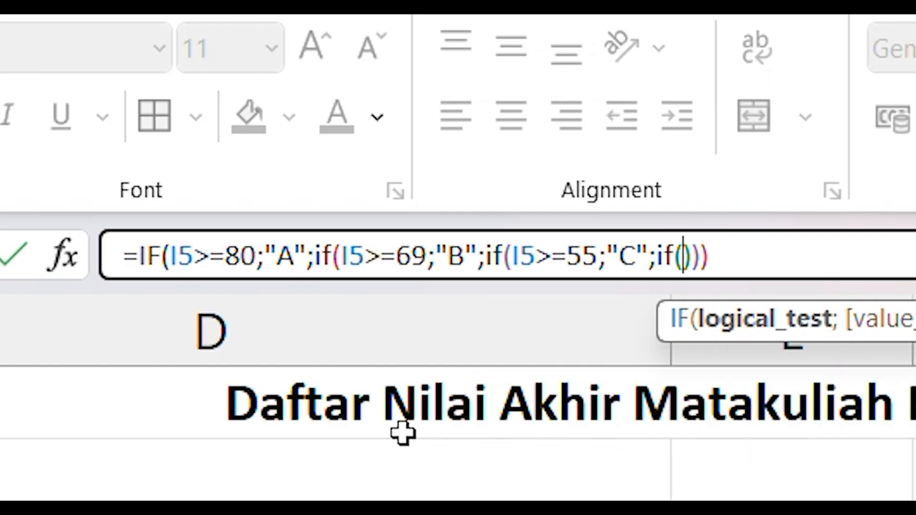
# Step: Fill the fourth IF function with the logical test I5>=45 and "D" as its value if true
pyautogui.write('I')
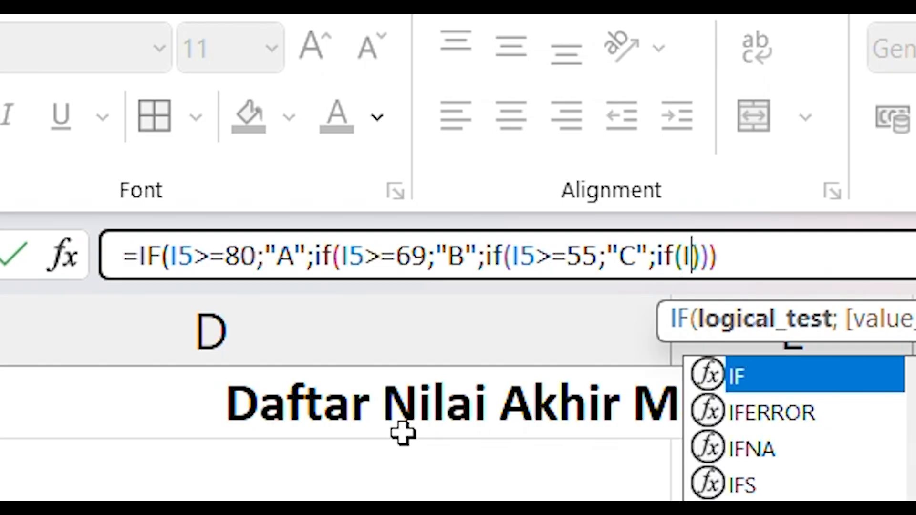
pyautogui.write('5')
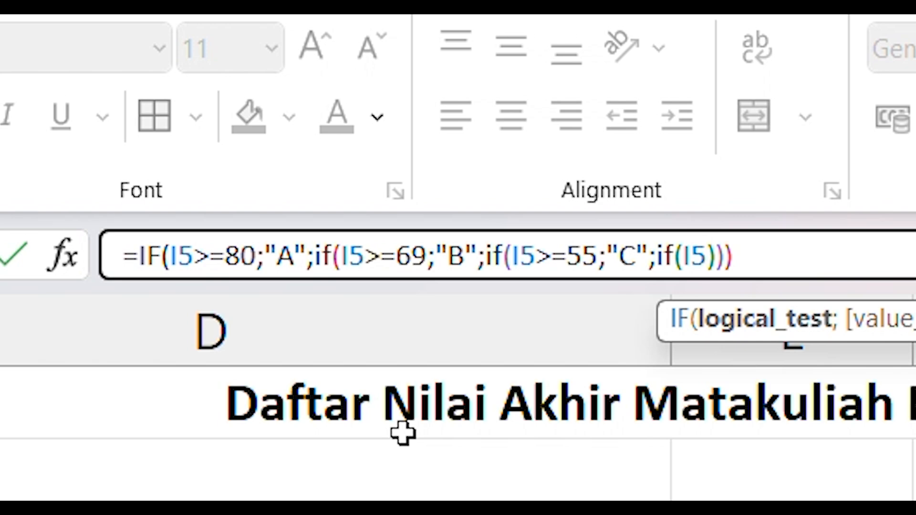
pyautogui.write('>=')
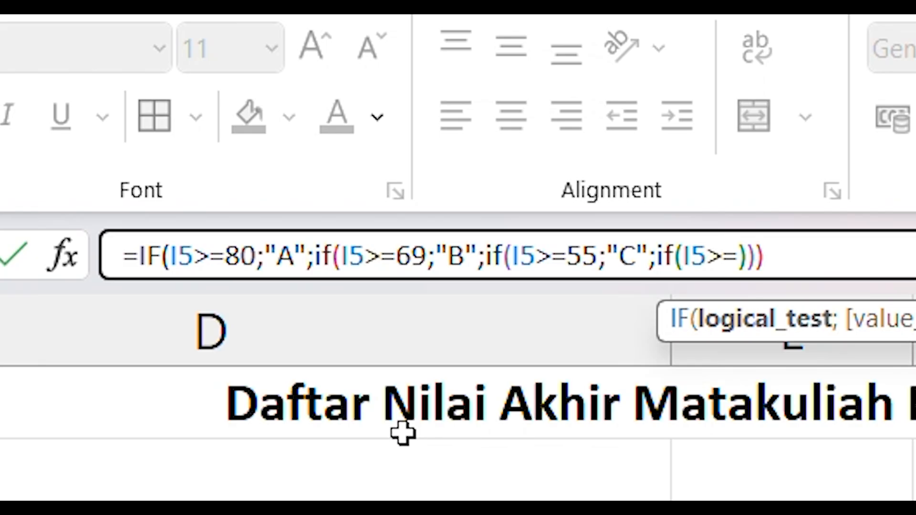
pyautogui.write('45')
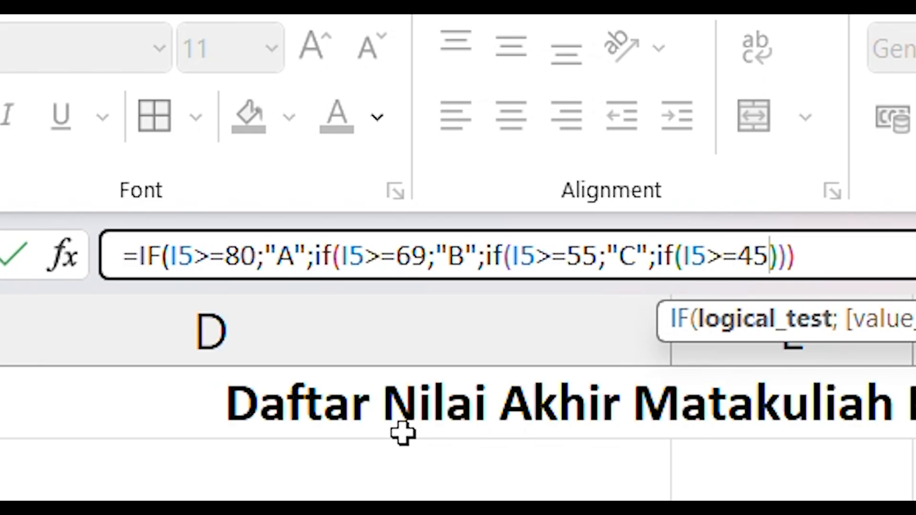
pyautogui.write(';')
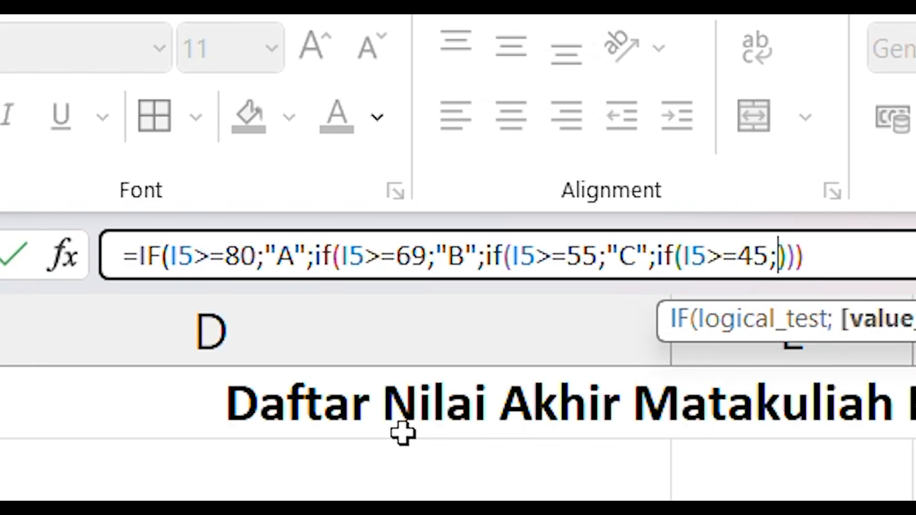
pyautogui.press('Right')
pyautogui.press('Left')
pyautogui.write('"')
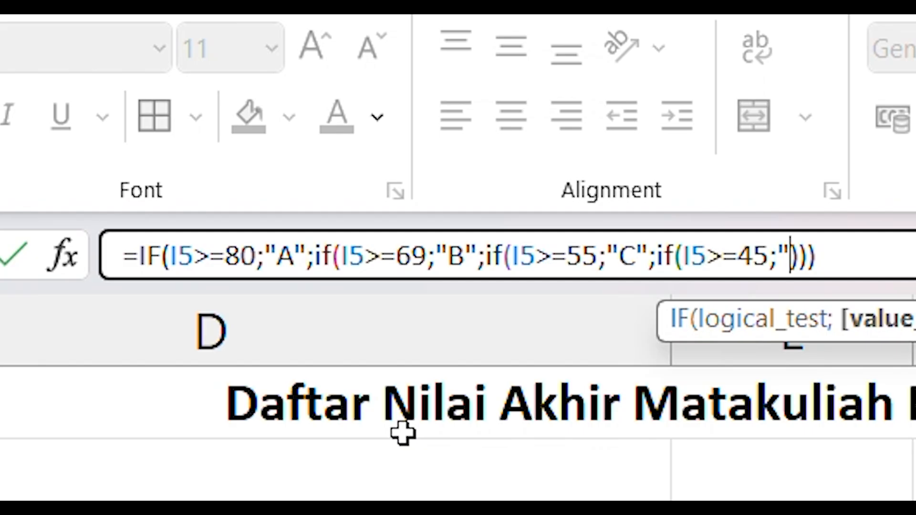
pyautogui.write('D')
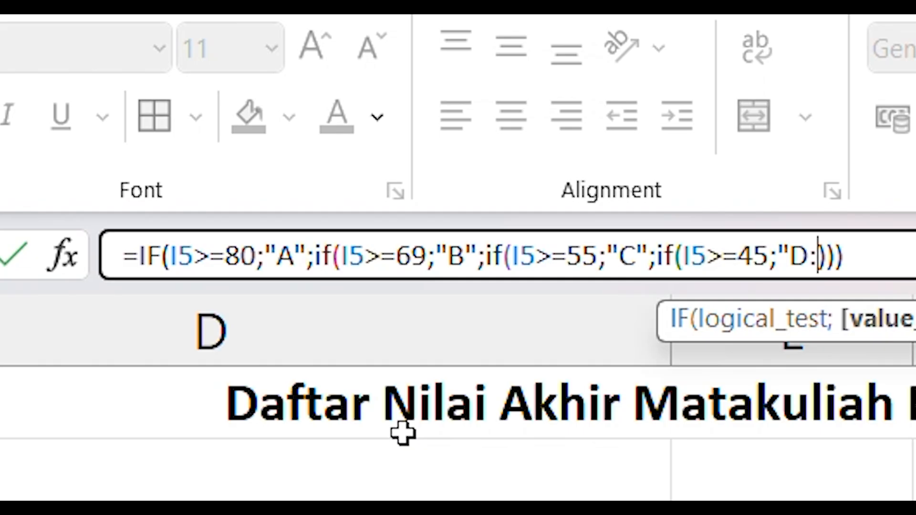
pyautogui.write('"')
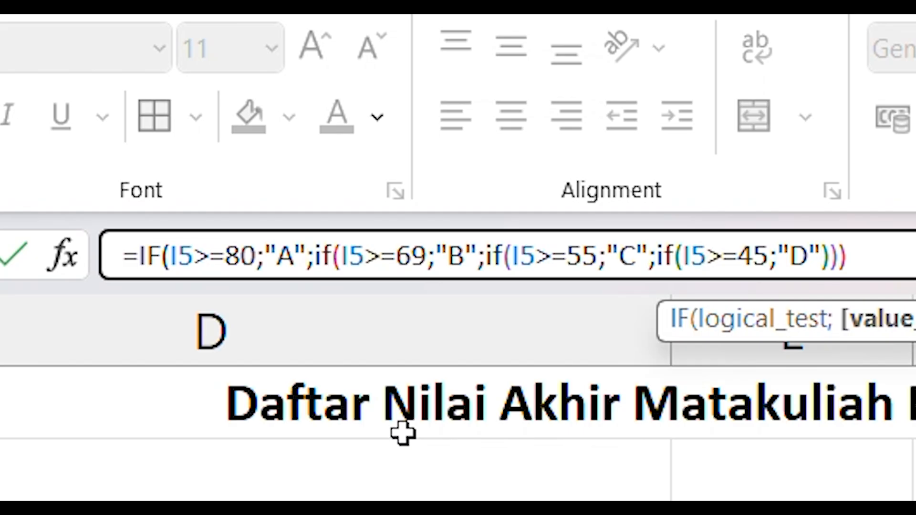
# Step: Complete the fourth nested IF with "E" as its value if false and enter the formula in J5
pyautogui.write(';')
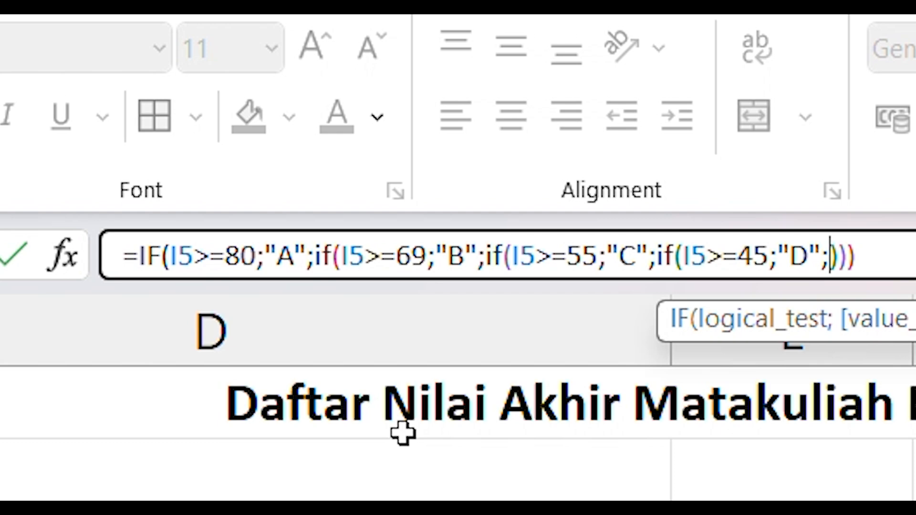
pyautogui.write('""')
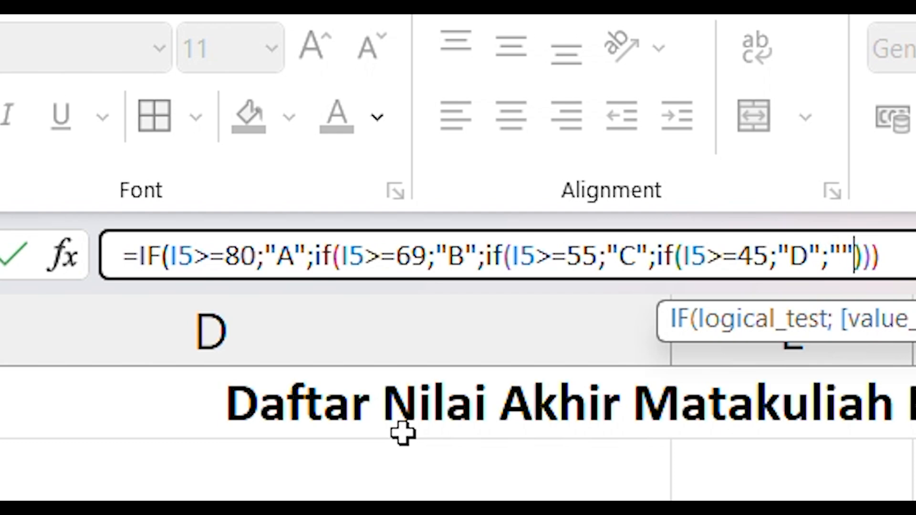
pyautogui.press('Left')
pyautogui.write('E')
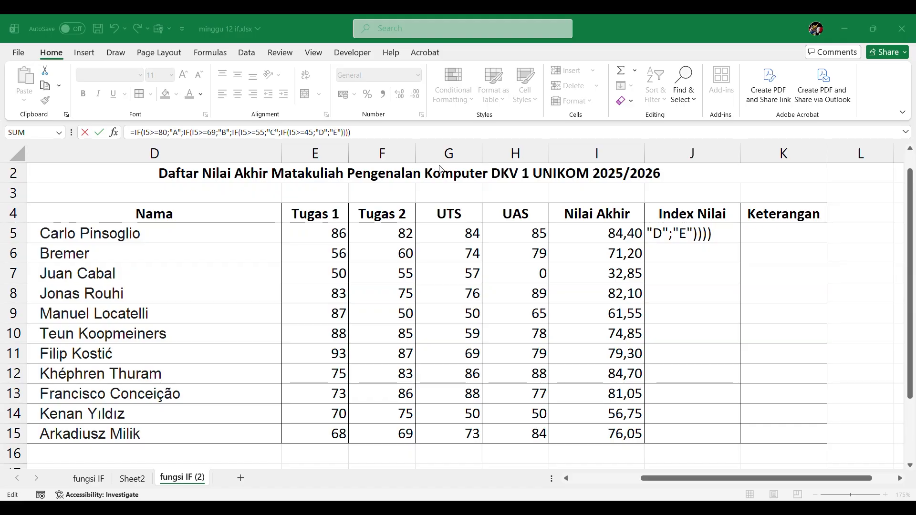
pyautogui.click(376, 134)
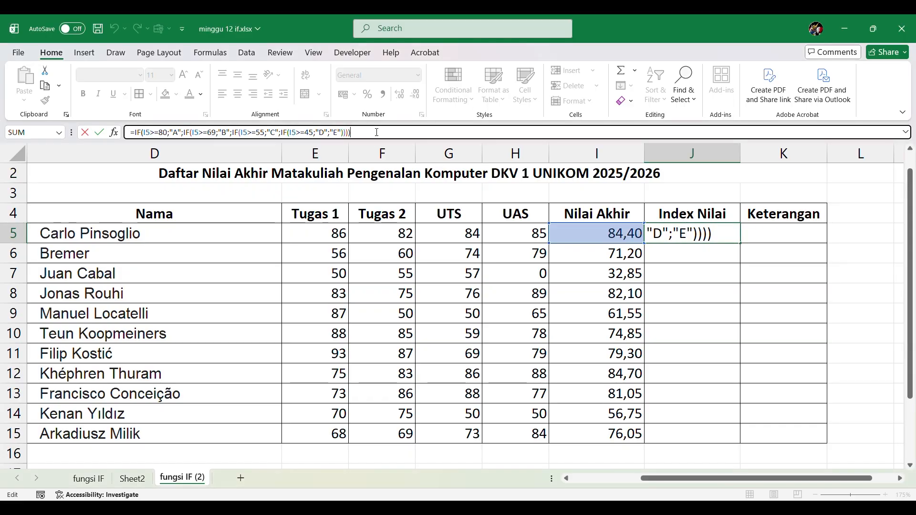
pyautogui.press('Return')
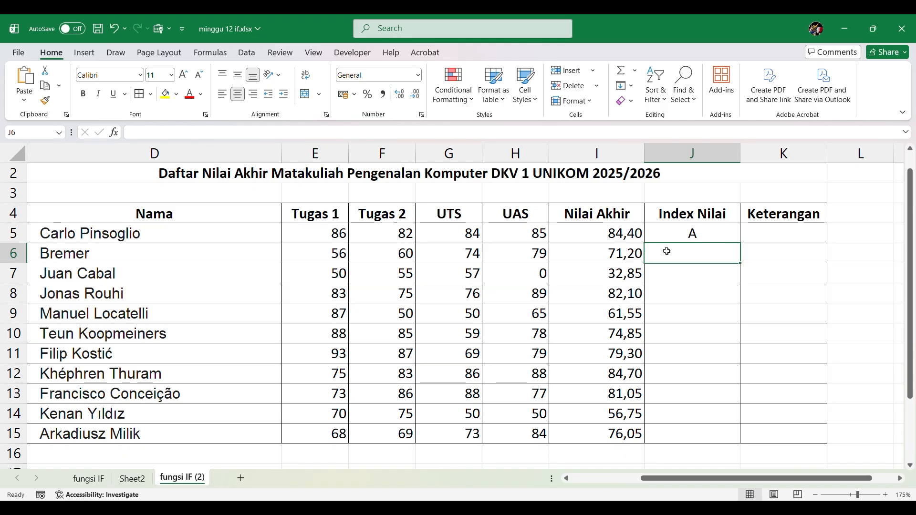
pyautogui.click(723, 229)
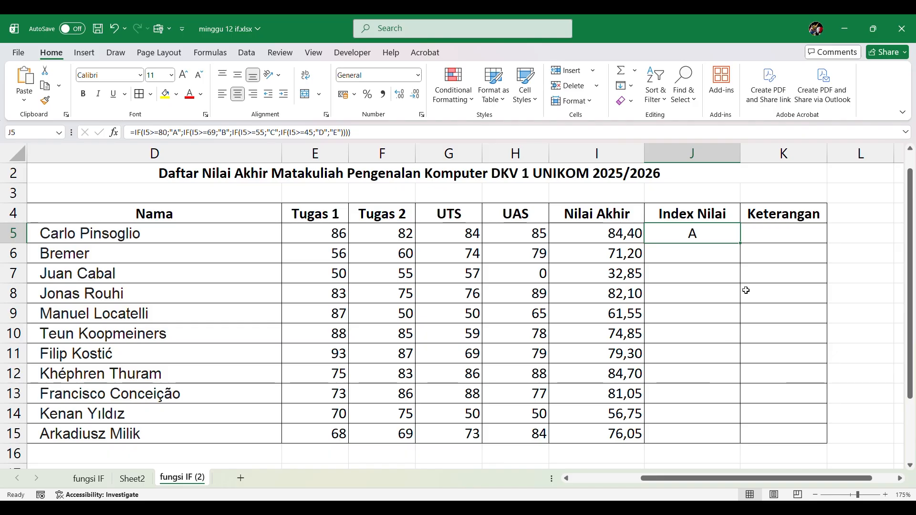
pyautogui.moveTo(741, 244); pyautogui.dragTo(734, 443)
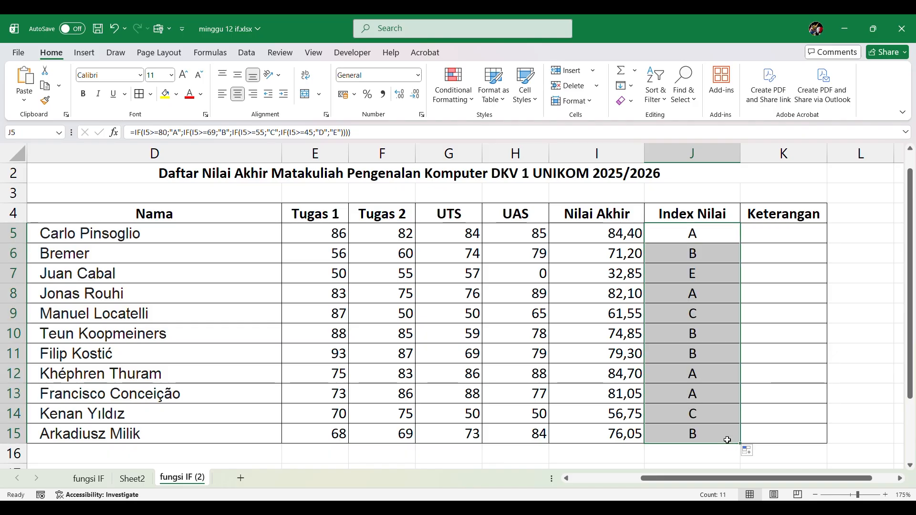
pyautogui.hotkey('ctrl', 'z')
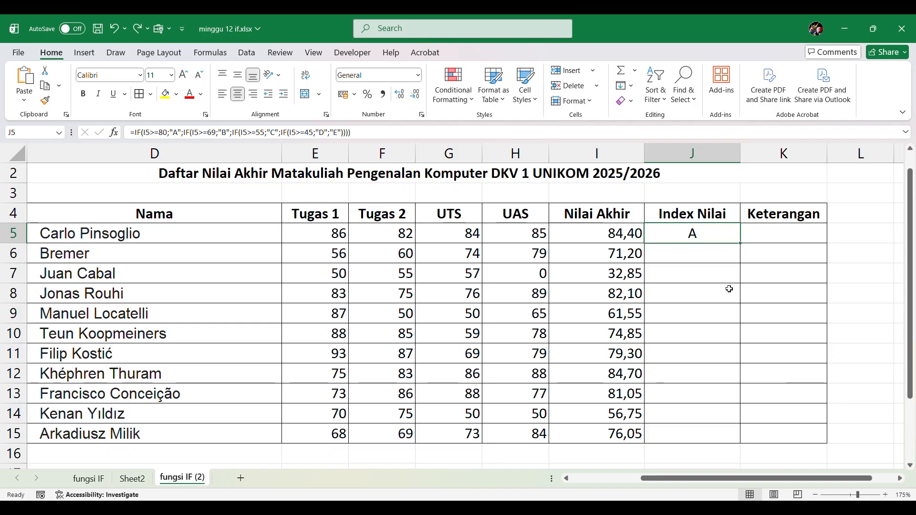
# Step: Fill the Index Nilai formula from J5 down through J15
pyautogui.moveTo(740, 243); pyautogui.dragTo(740, 243)
pyautogui.doubleClick(740, 243)
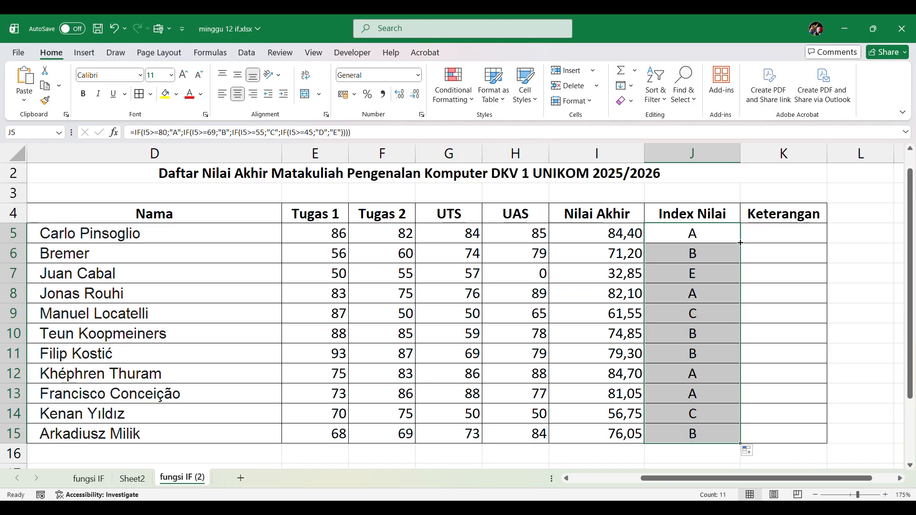
pyautogui.moveTo(742, 246); pyautogui.dragTo(740, 243)
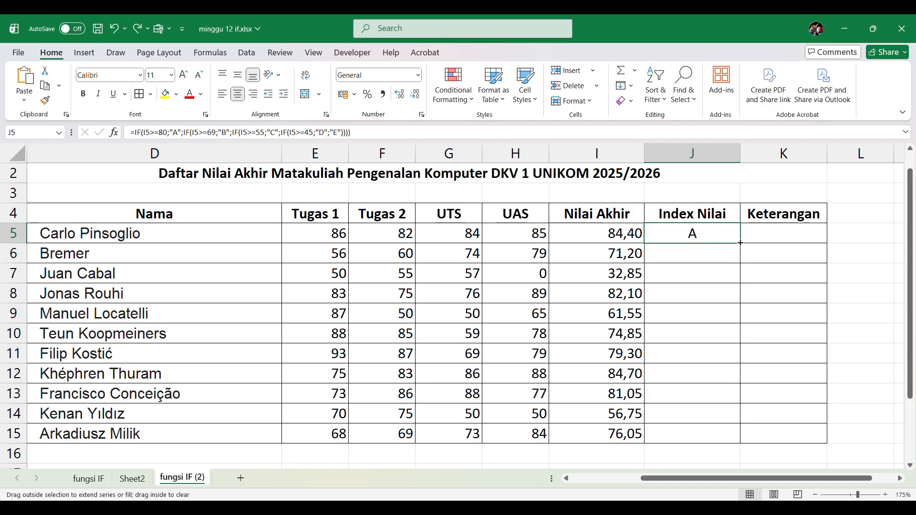
pyautogui.doubleClick(740, 243)
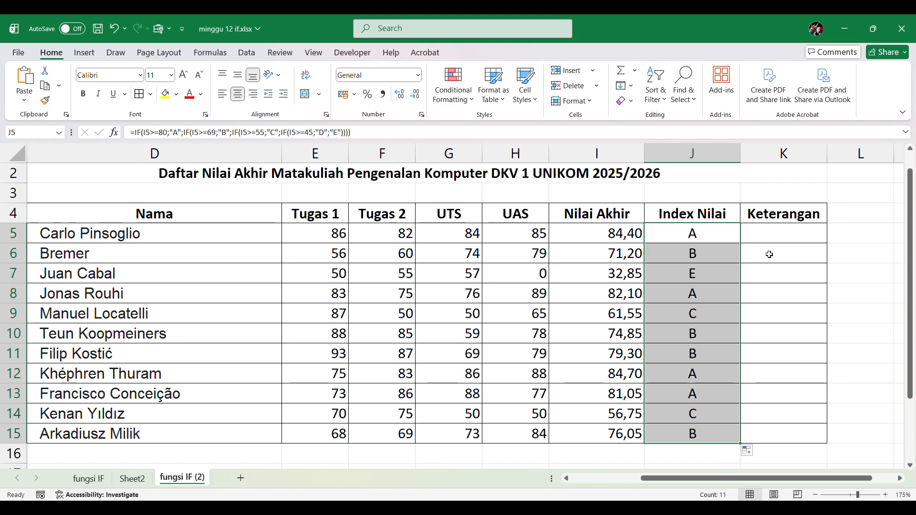
# Step: Examine the copied formulas in the Index Nilai column, comparing each row's cell reference with its Nilai Akhir
pyautogui.click(703, 235)
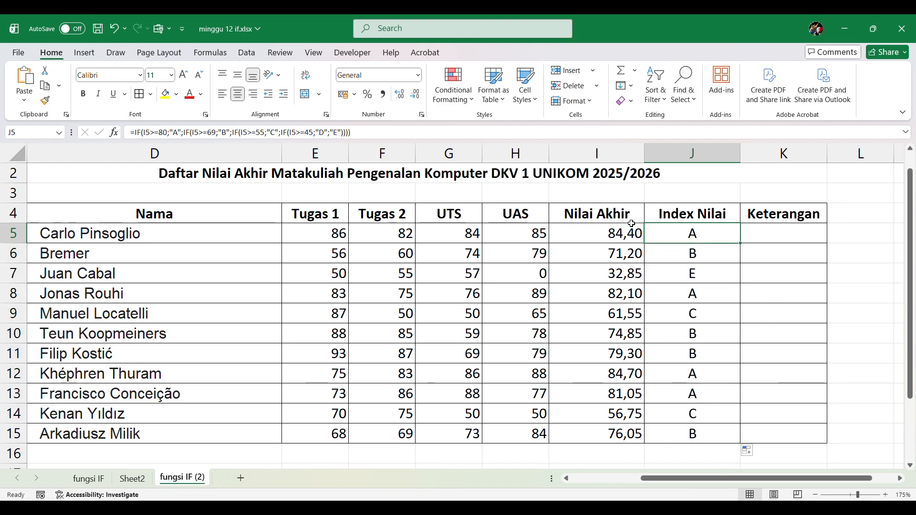
pyautogui.click(678, 258)
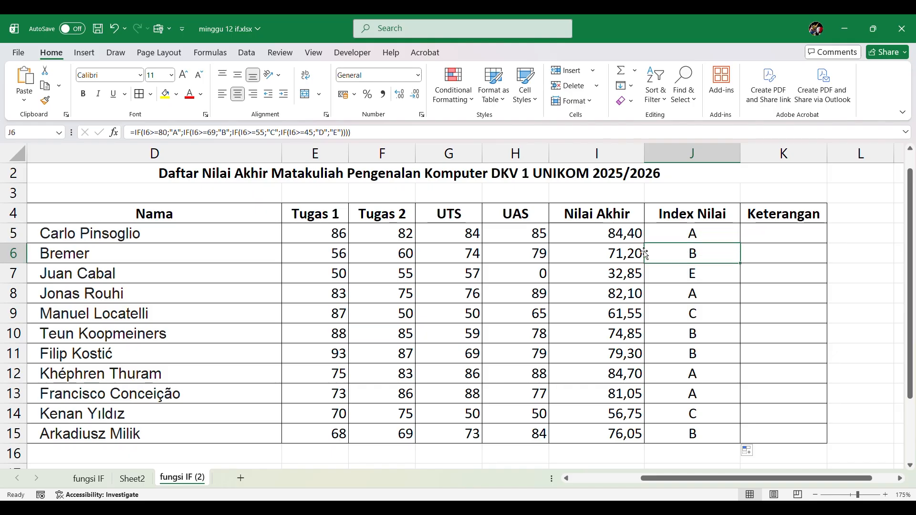
pyautogui.click(675, 234)
pyautogui.click(687, 254)
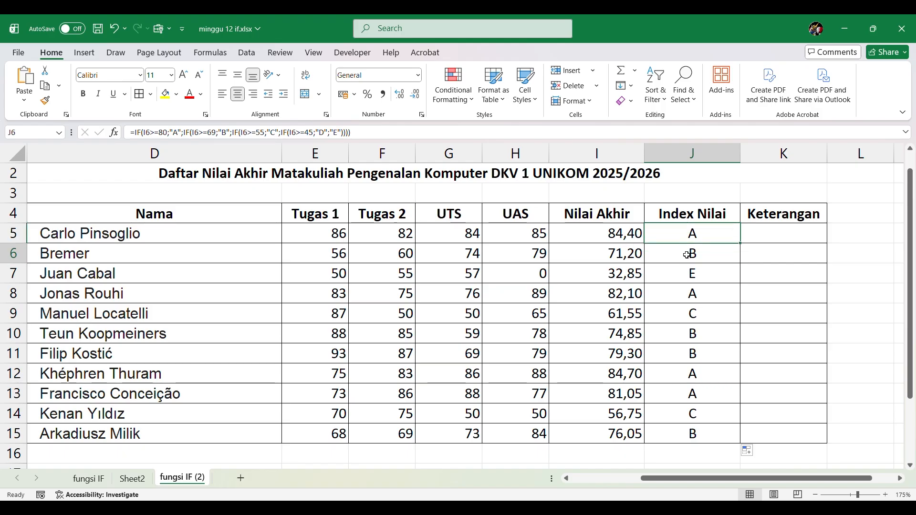
pyautogui.click(686, 275)
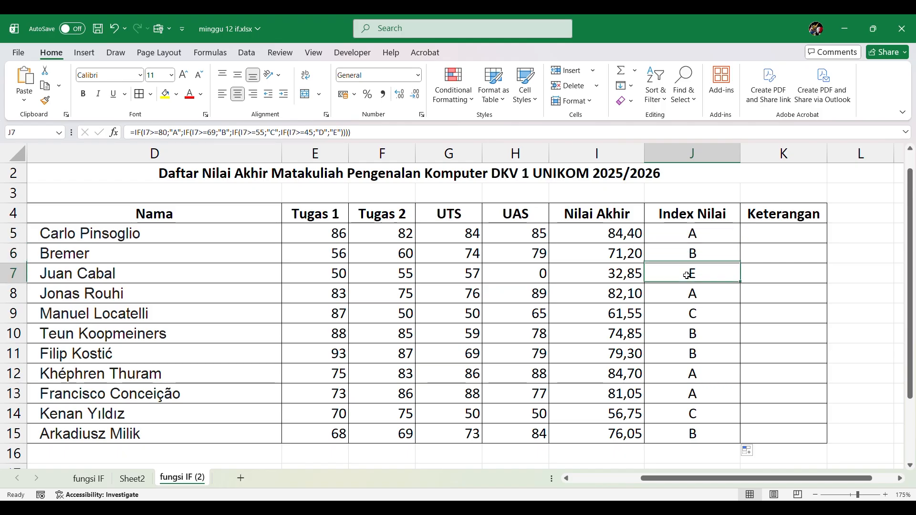
pyautogui.click(703, 294)
pyautogui.click(700, 334)
pyautogui.click(695, 374)
pyautogui.click(693, 415)
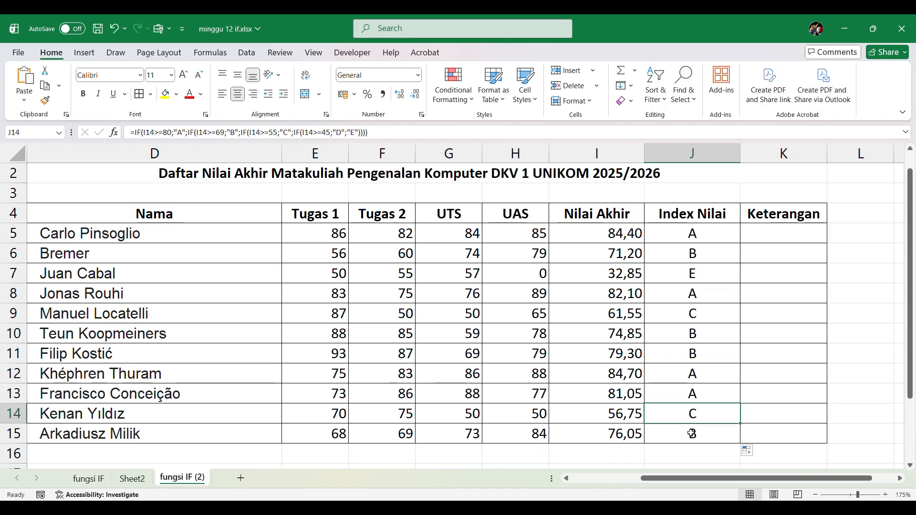
pyautogui.click(692, 434)
pyautogui.click(690, 417)
pyautogui.click(692, 395)
pyautogui.click(694, 375)
pyautogui.click(710, 334)
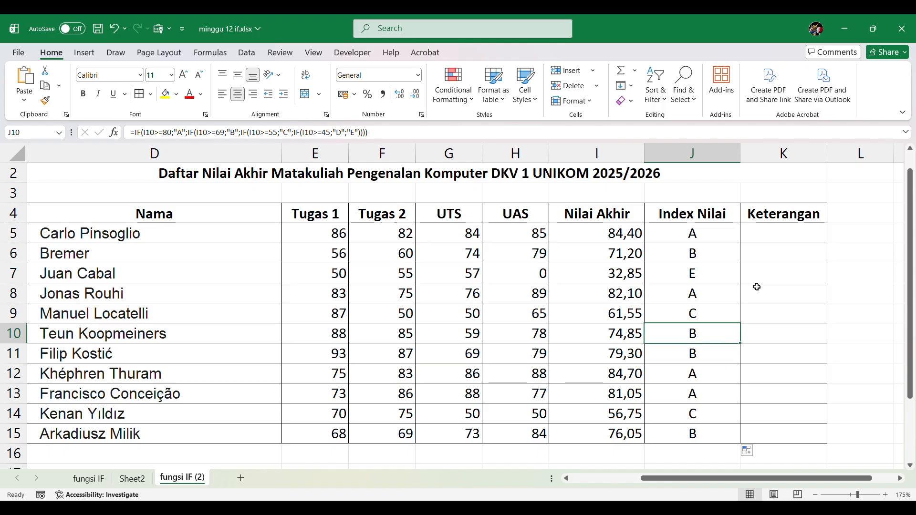
# Step: Start an IF function in Keterangan cell K5 with the logical test I5>=55, followed by a semicolon separator
pyautogui.click(773, 230)
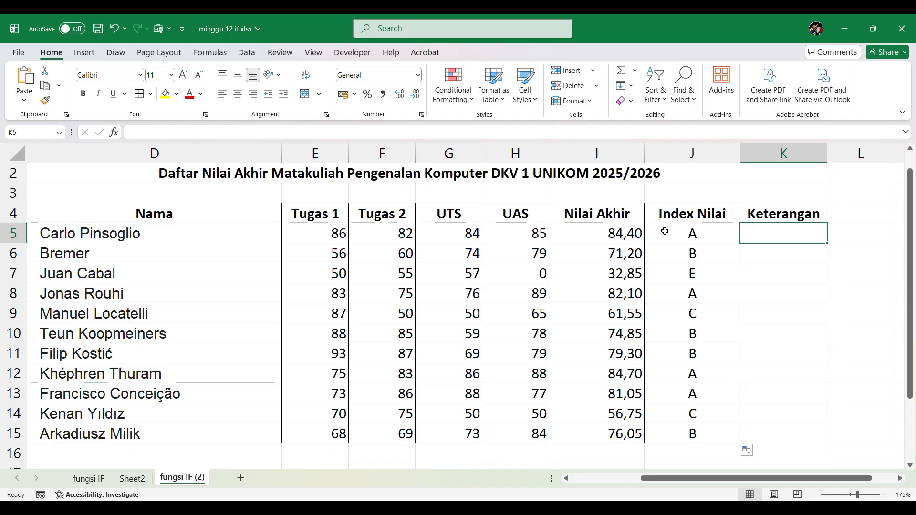
pyautogui.click(315, 127)
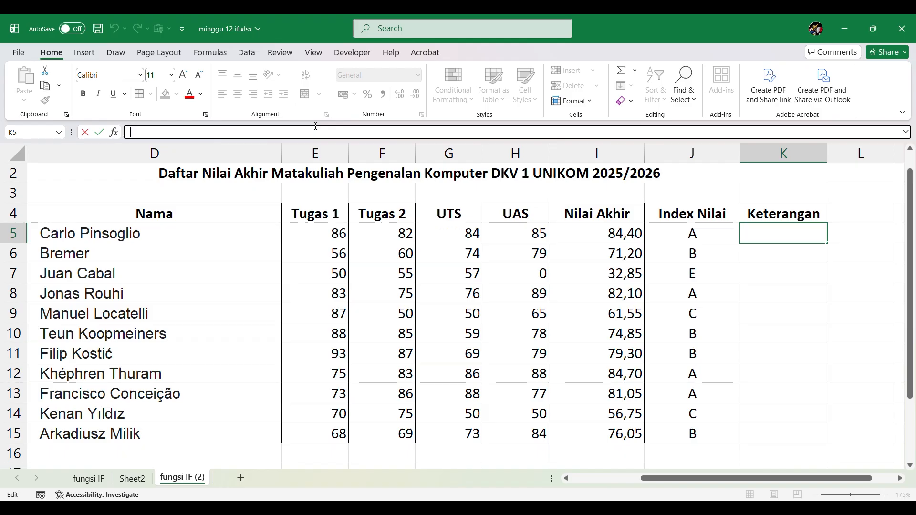
pyautogui.write('=')
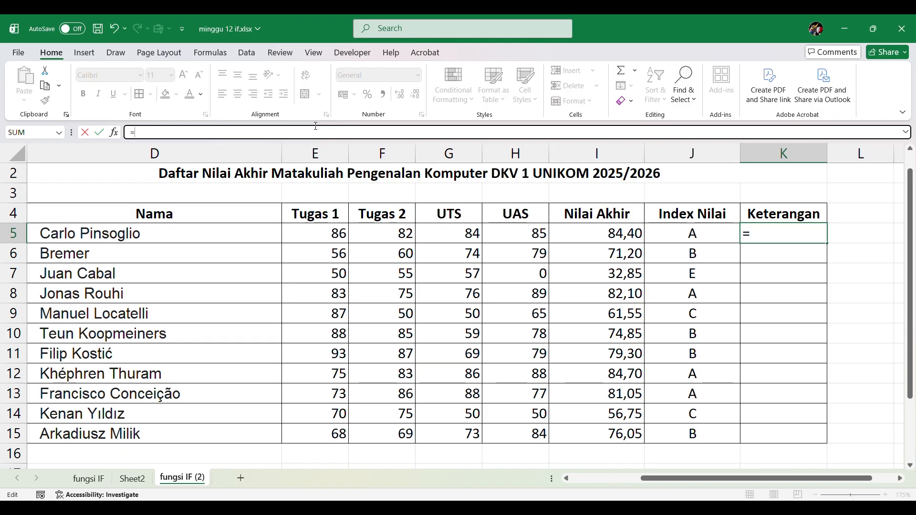
pyautogui.write('if')
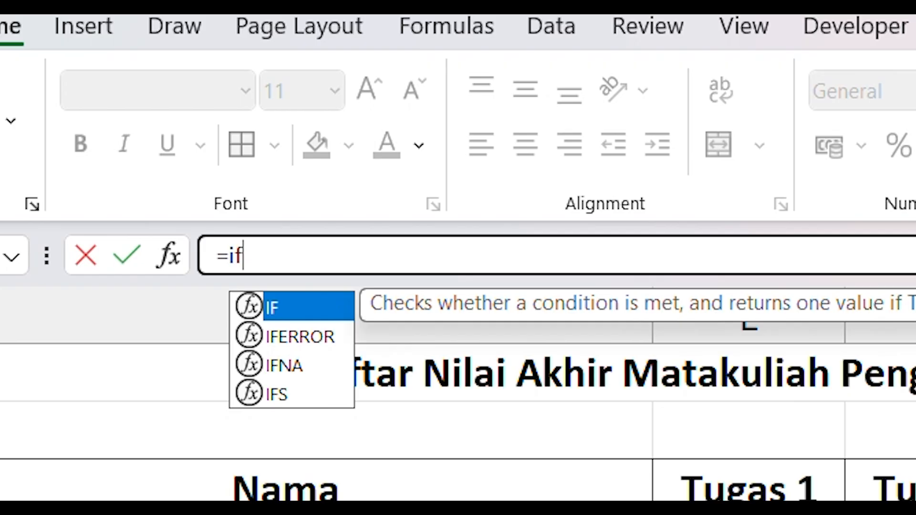
pyautogui.doubleClick(297, 324)
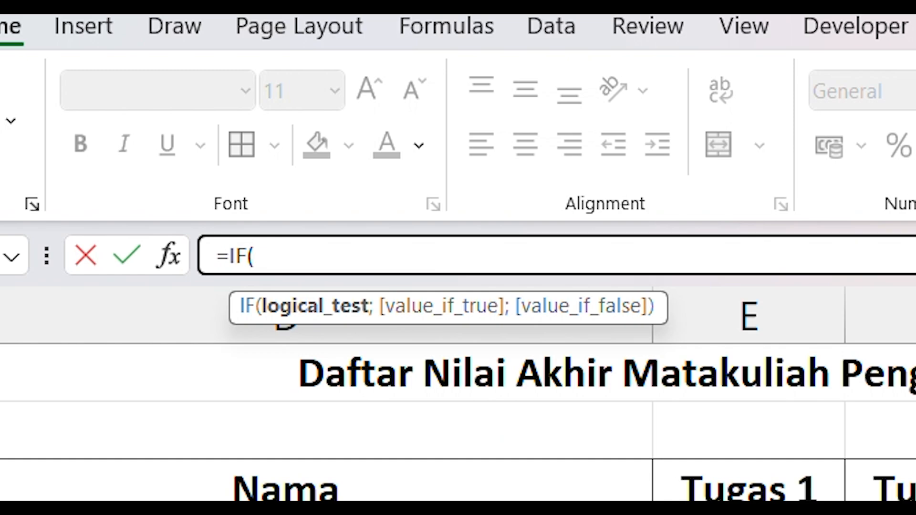
pyautogui.write('I5>=5')
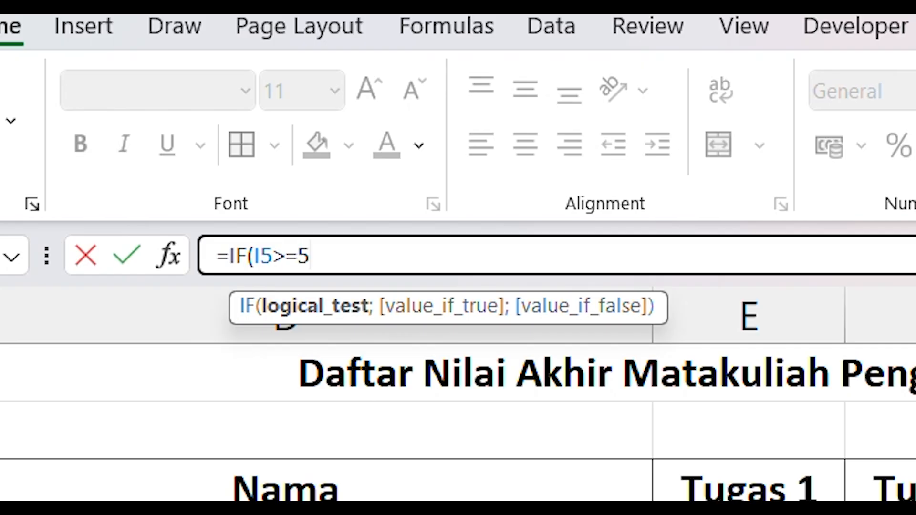
pyautogui.write('5')
pyautogui.write(';')
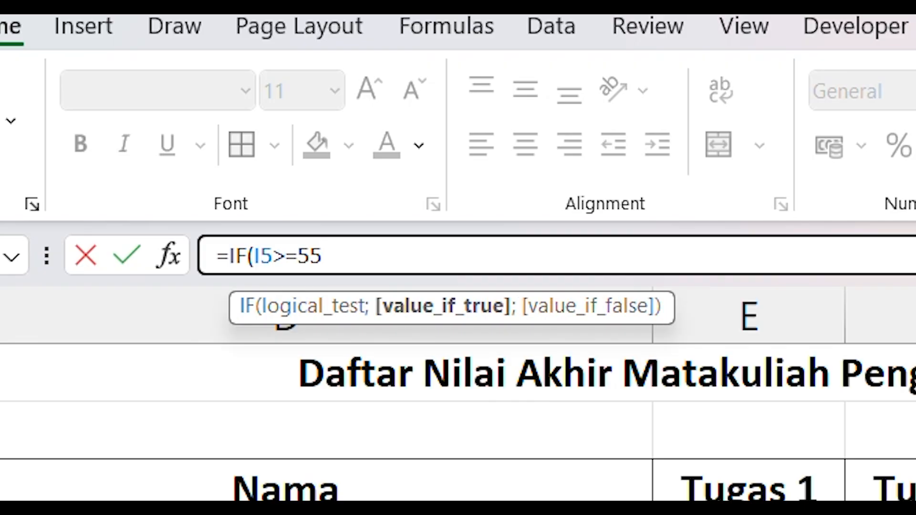
# Step: Complete the K5 formula with "LULUS" as the value if true and "GAGAL" as the value if false
pyautogui.write('"LULUS"')
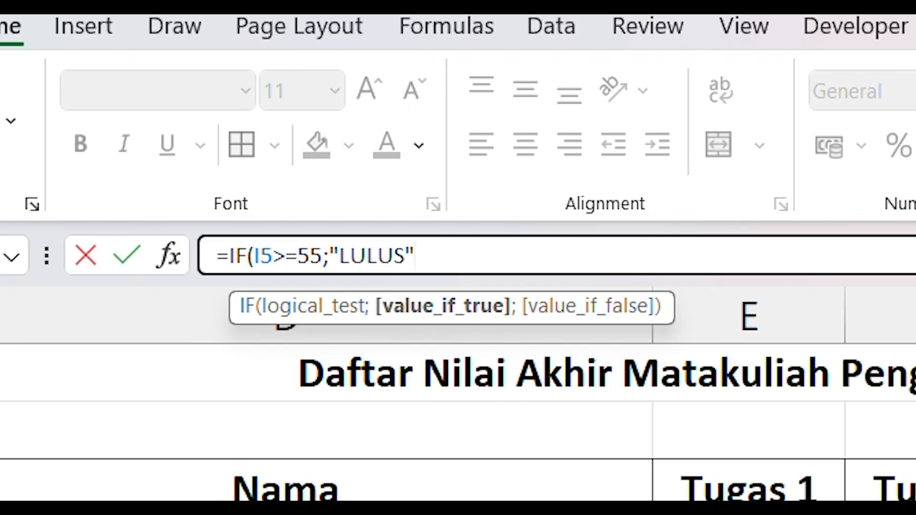
pyautogui.write(';')
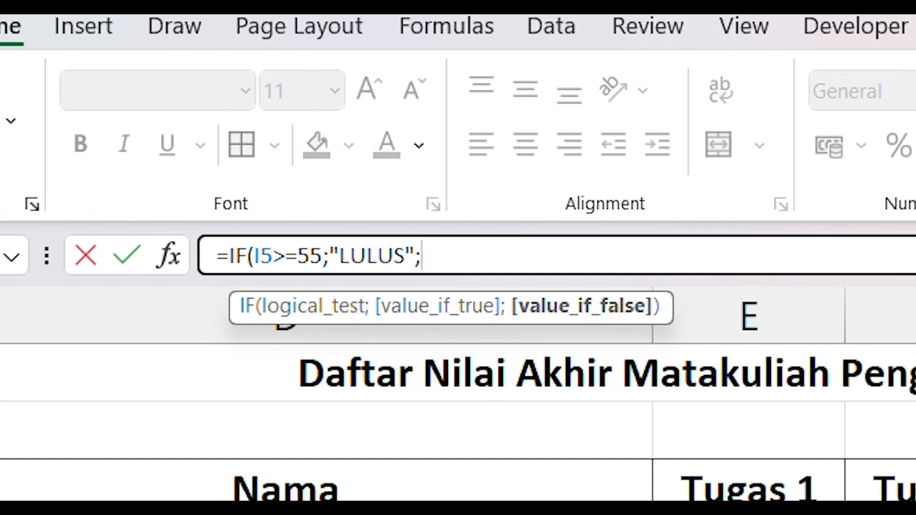
pyautogui.write('"')
pyautogui.write('GA')
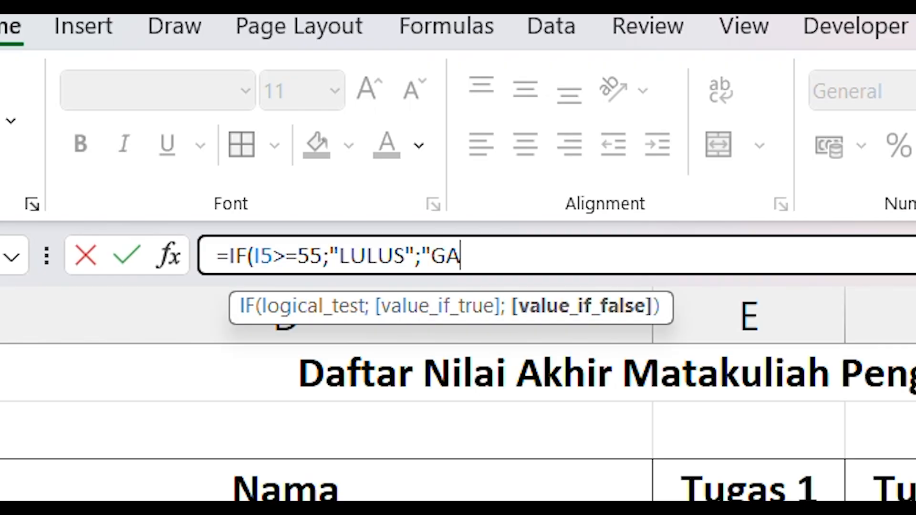
pyautogui.write('GAL")')
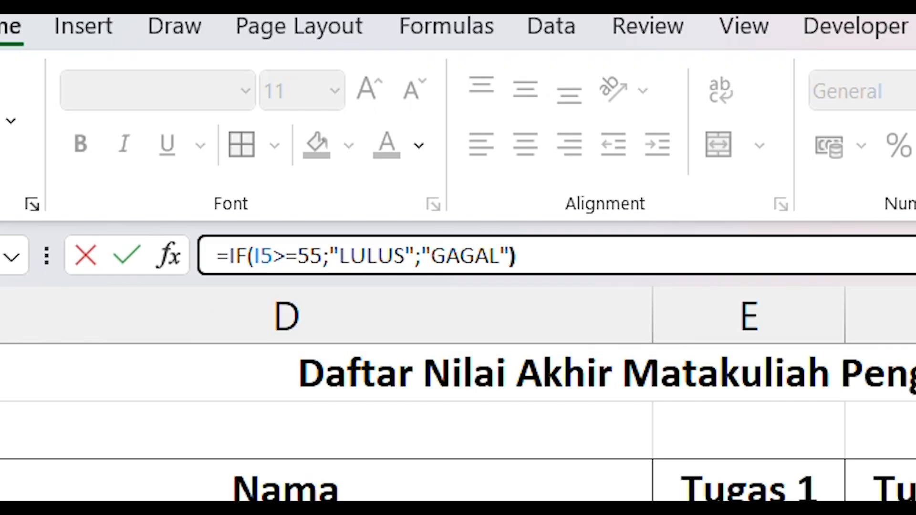
pyautogui.press('Return')
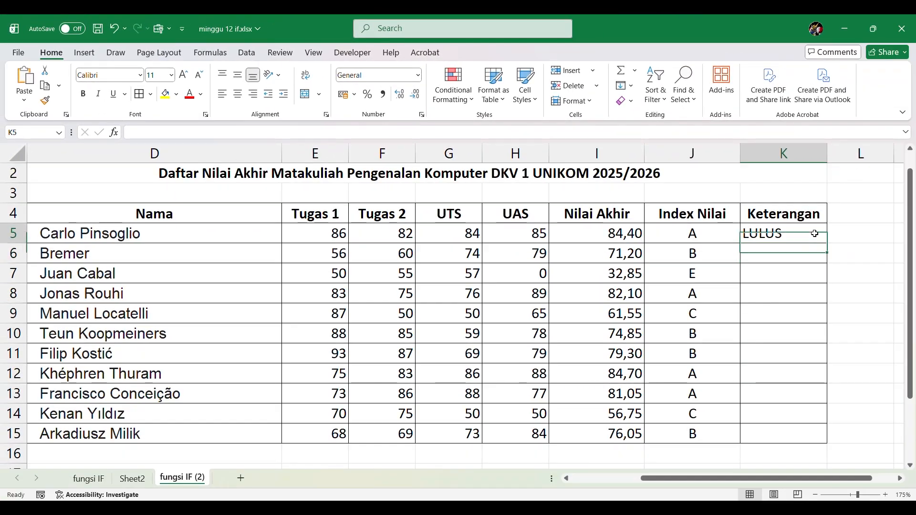
# Step: Fill the Keterangan formula from K5 down through K15
pyautogui.click(814, 233)
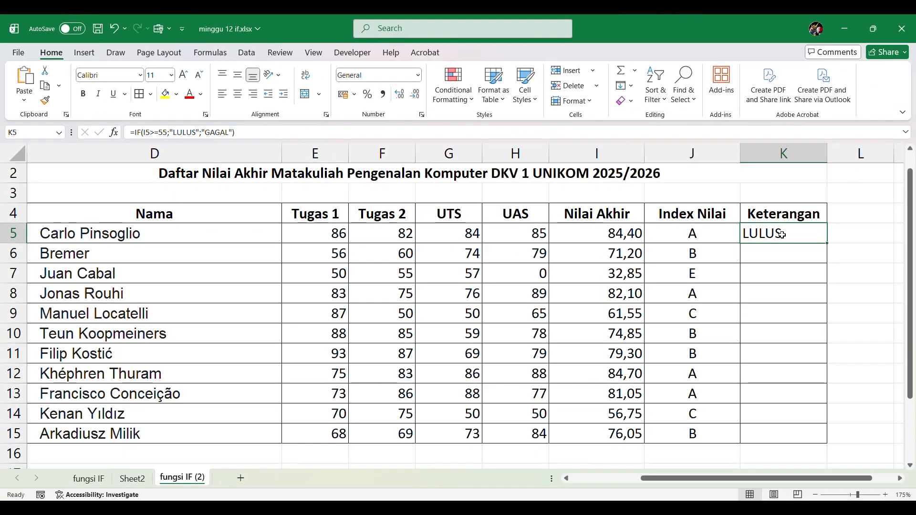
pyautogui.moveTo(829, 245); pyautogui.dragTo(828, 245)
pyautogui.doubleClick(829, 245)
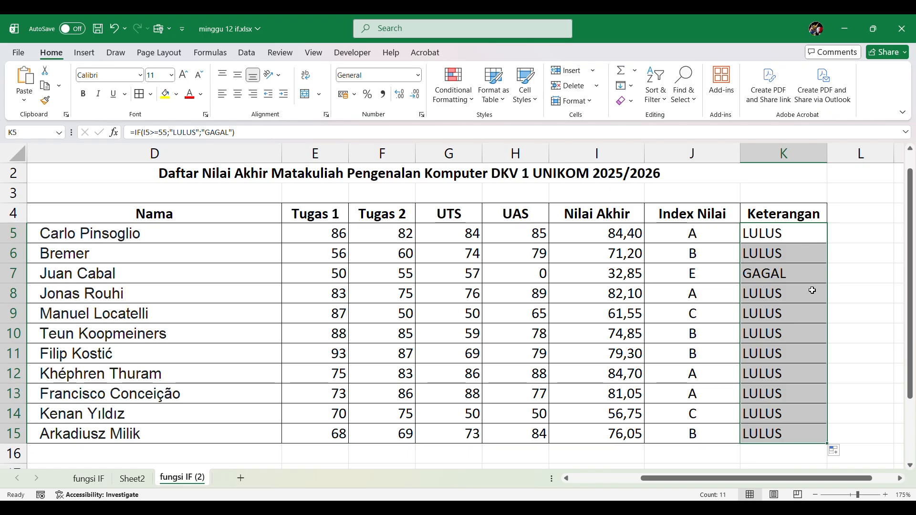
# Step: Check the Keterangan formulas in several rows, comparing row 7 with its Index Nilai grade
pyautogui.moveTo(780, 283); pyautogui.dragTo(779, 278)
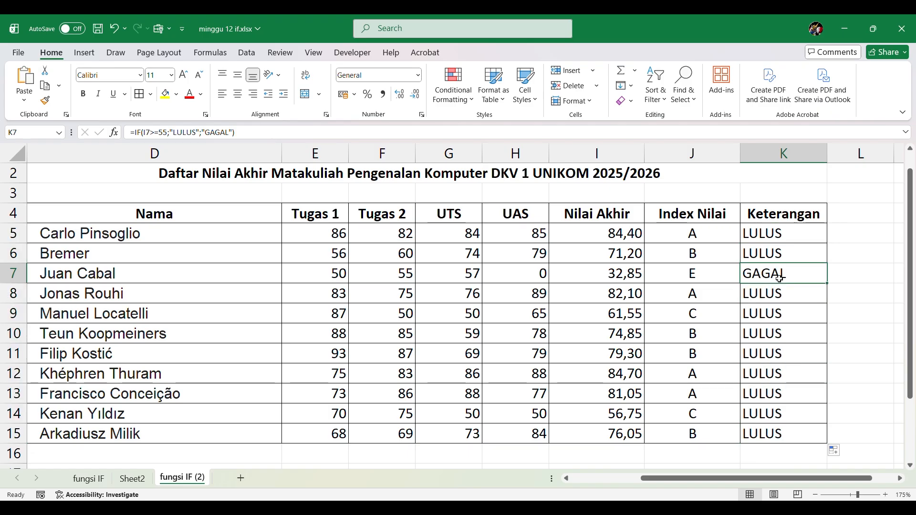
pyautogui.click(714, 283)
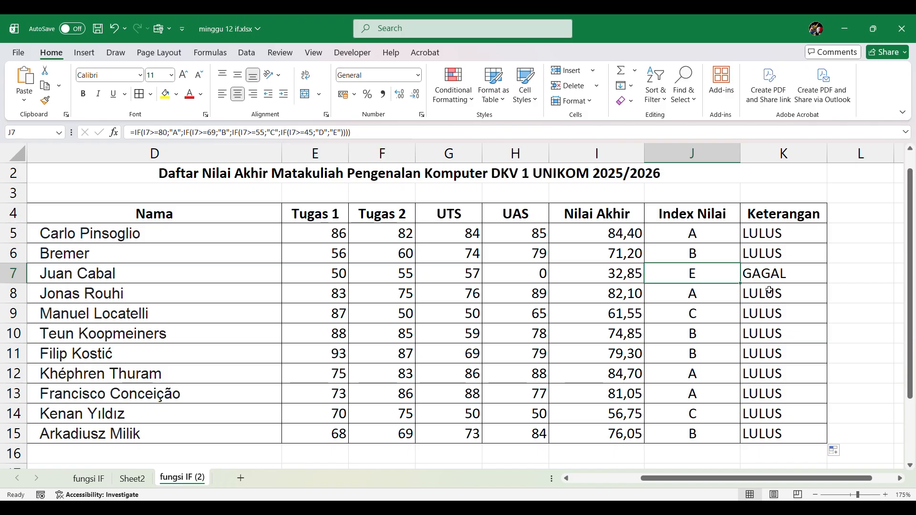
pyautogui.click(756, 420)
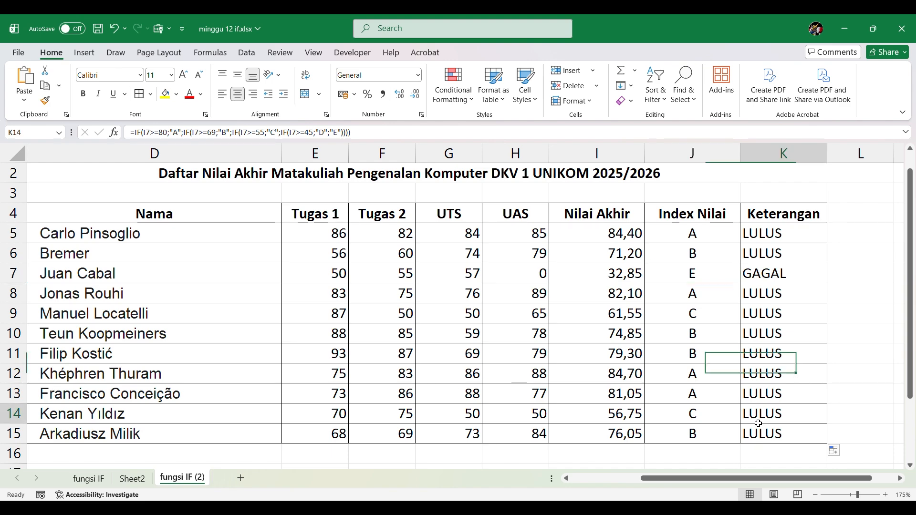
pyautogui.click(762, 313)
pyautogui.click(760, 255)
pyautogui.click(773, 239)
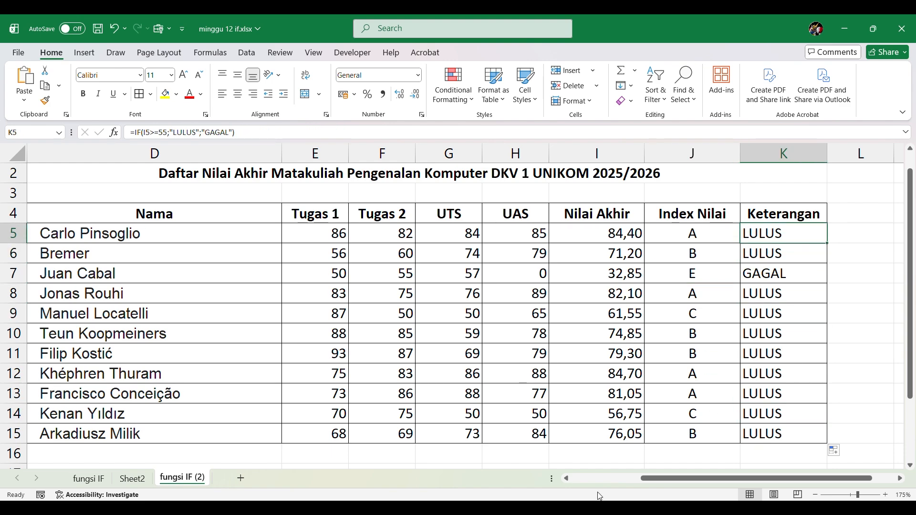
# Step: Start a COUNTIF formula in Jumlah cell N5 over the Index Nilai range J5:J15, followed by a semicolon separator
pyautogui.hscroll(2, 664, 258)
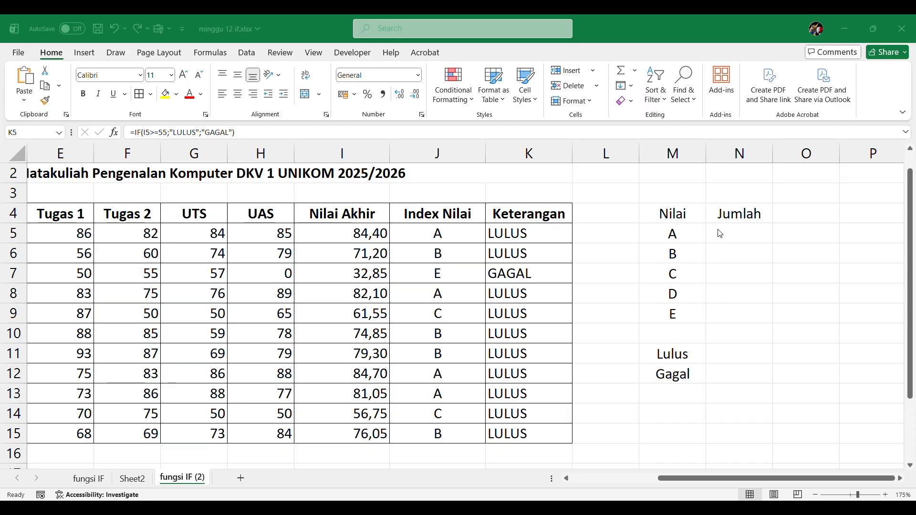
pyautogui.click(740, 238)
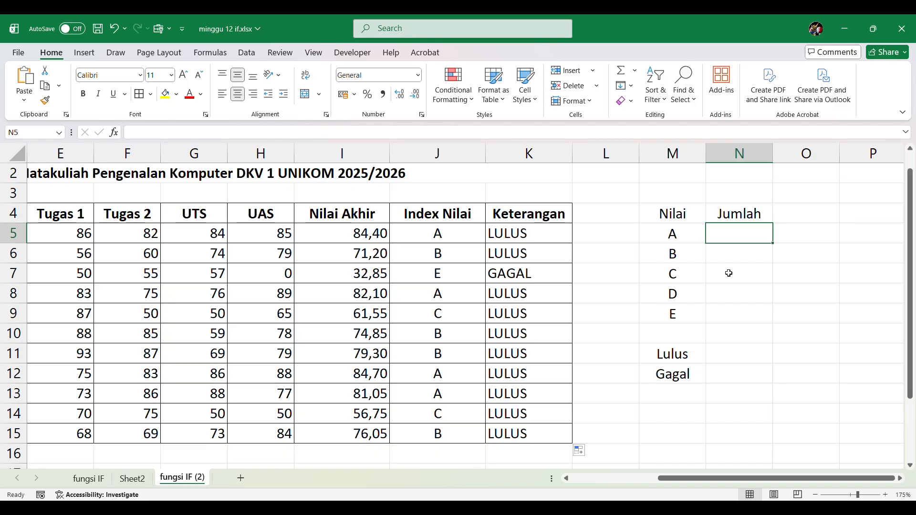
pyautogui.write('=')
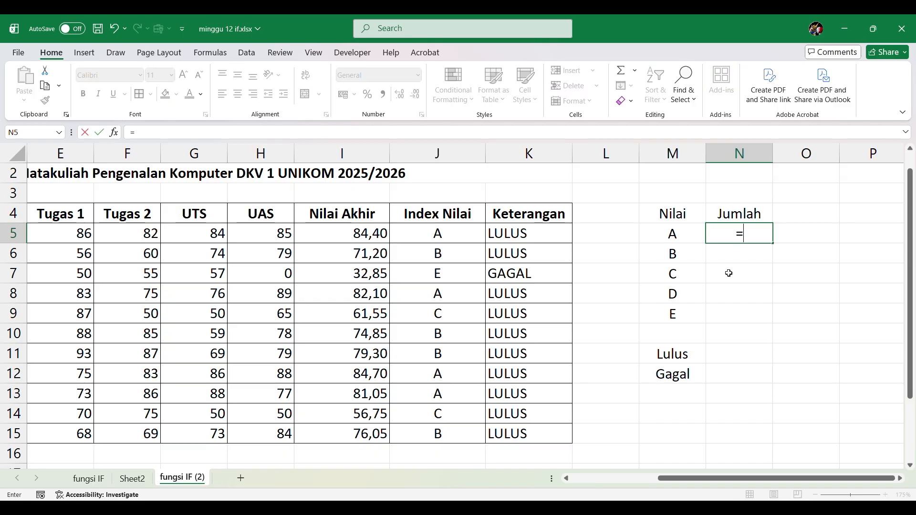
pyautogui.write('co')
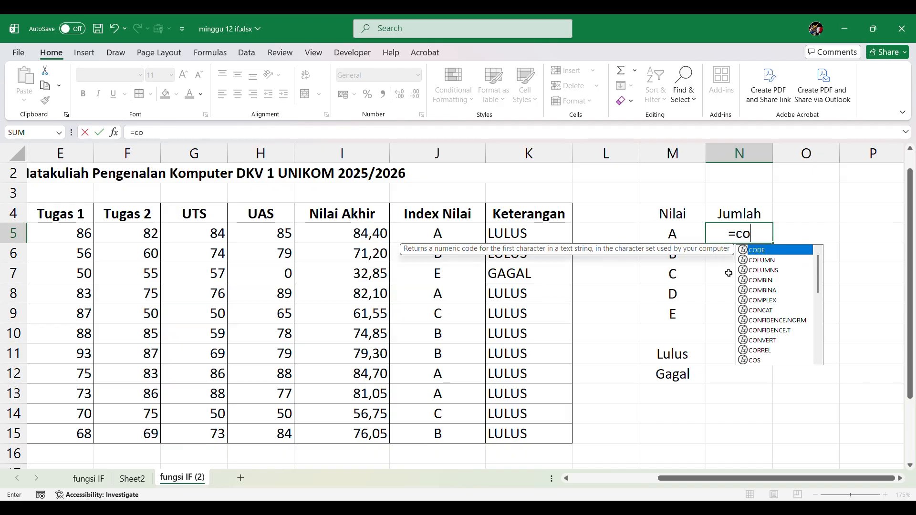
pyautogui.write('untif')
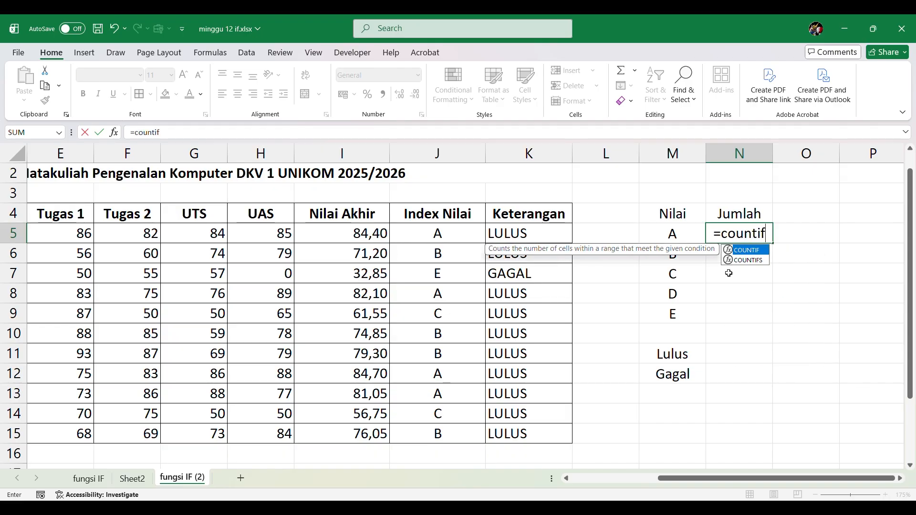
pyautogui.doubleClick(747, 249)
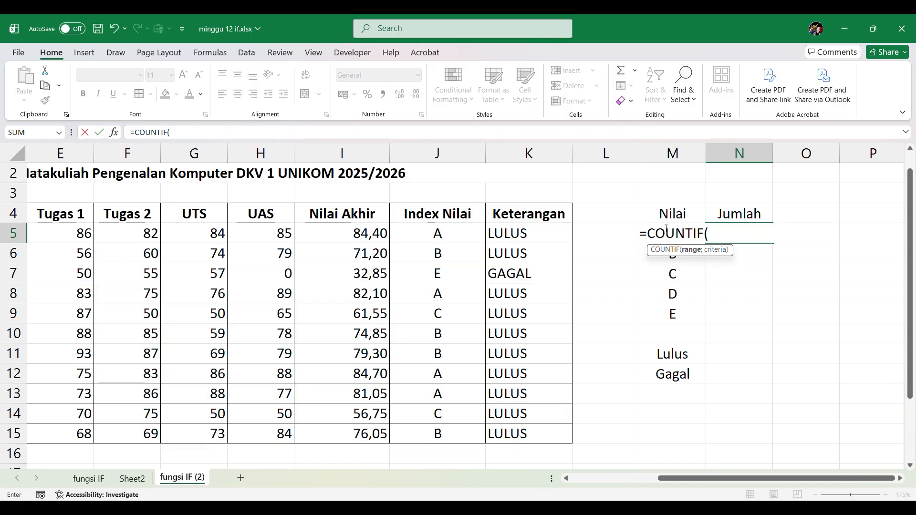
pyautogui.moveTo(459, 232); pyautogui.dragTo(450, 434)
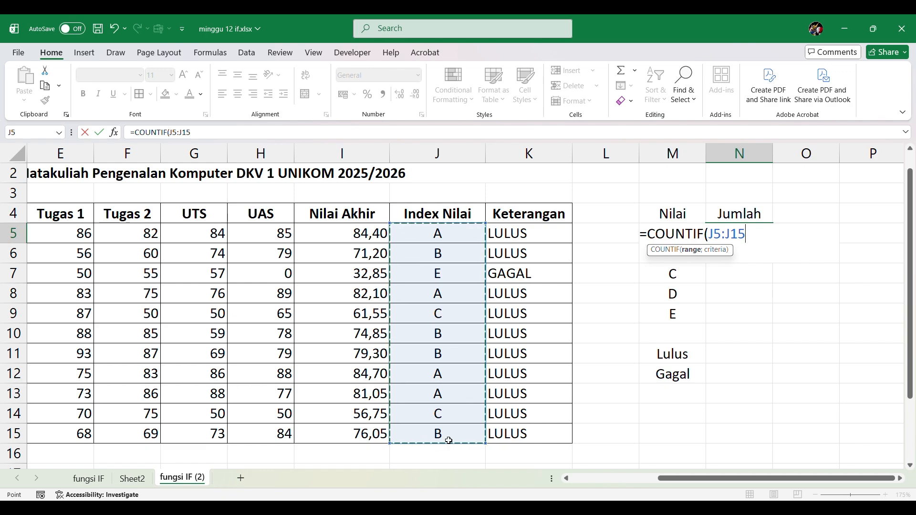
pyautogui.write(';')
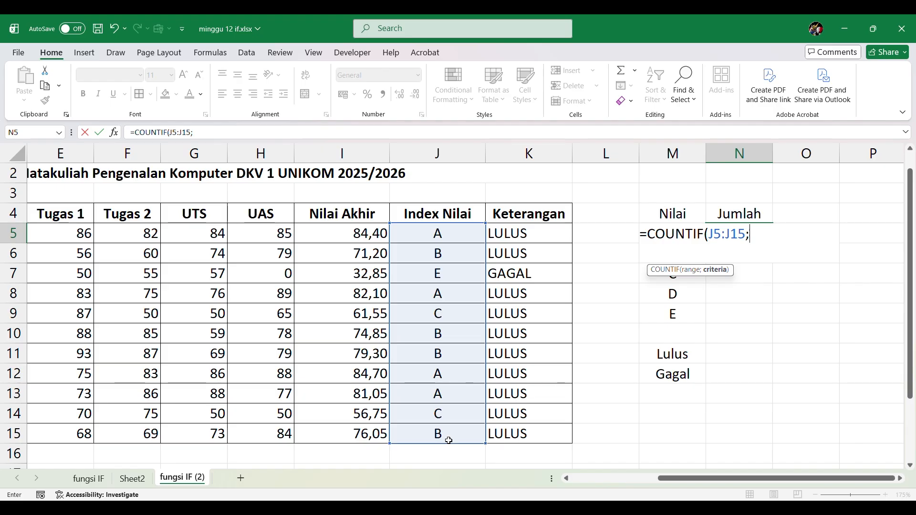
# Step: Complete the N5 COUNTIF formula with "A" as its criterion and review the entered formula
pyautogui.write('"')
pyautogui.write('A')
pyautogui.press('BackSpace')
pyautogui.press('Return')
pyautogui.press('Up')
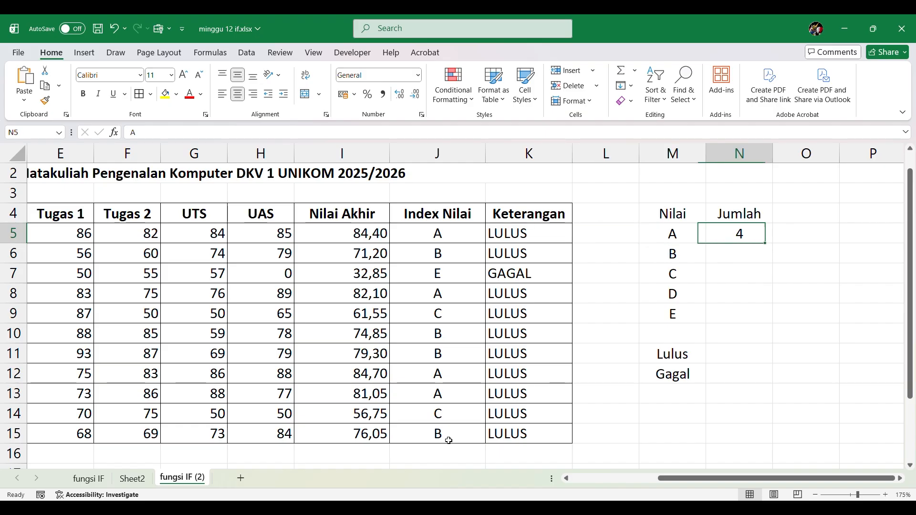
pyautogui.click(205, 133)
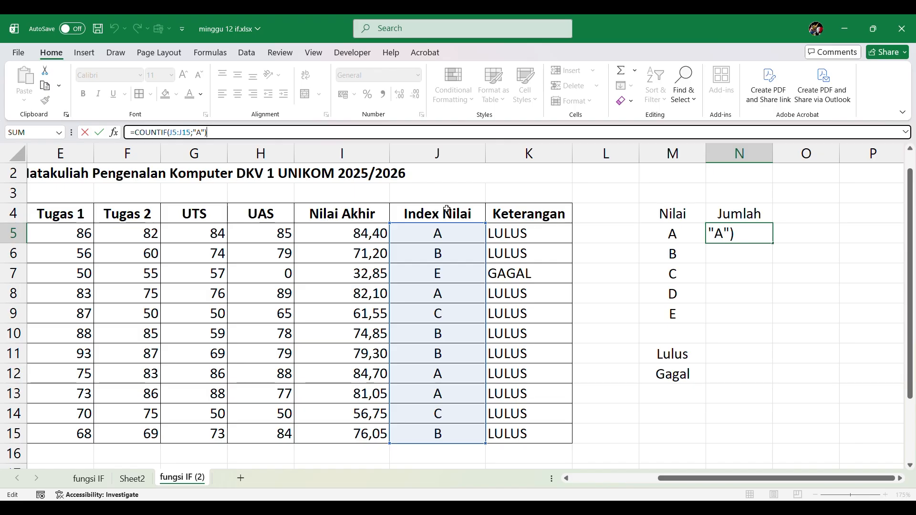
pyautogui.press('Return')
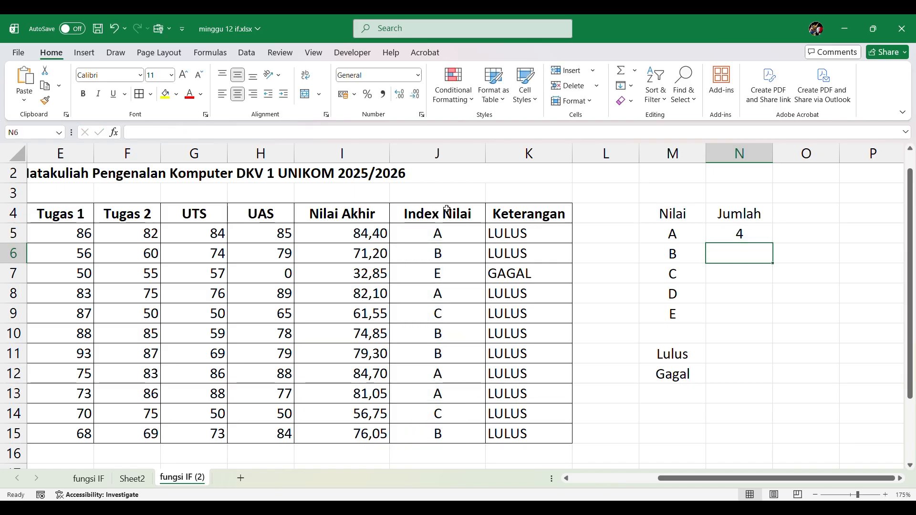
# Step: Try filling the COUNTIF formula from N5 down through N9 and inspect the range and criterion of each copy
pyautogui.click(756, 236)
pyautogui.moveTo(772, 245); pyautogui.dragTo(773, 323)
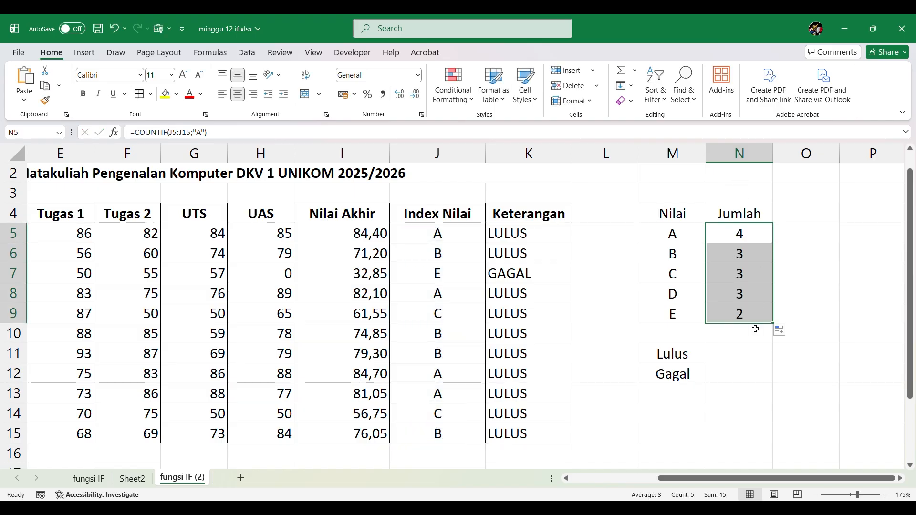
pyautogui.click(756, 236)
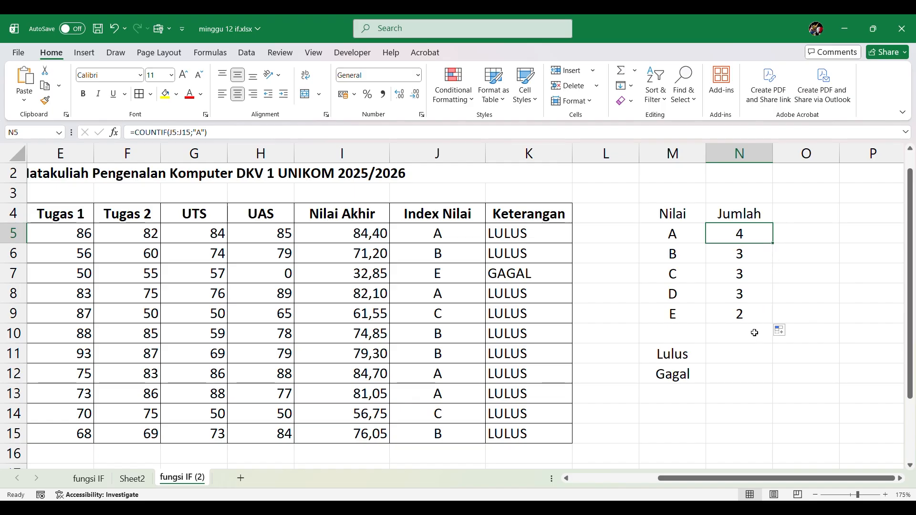
pyautogui.click(751, 347)
pyautogui.click(757, 295)
pyautogui.click(745, 274)
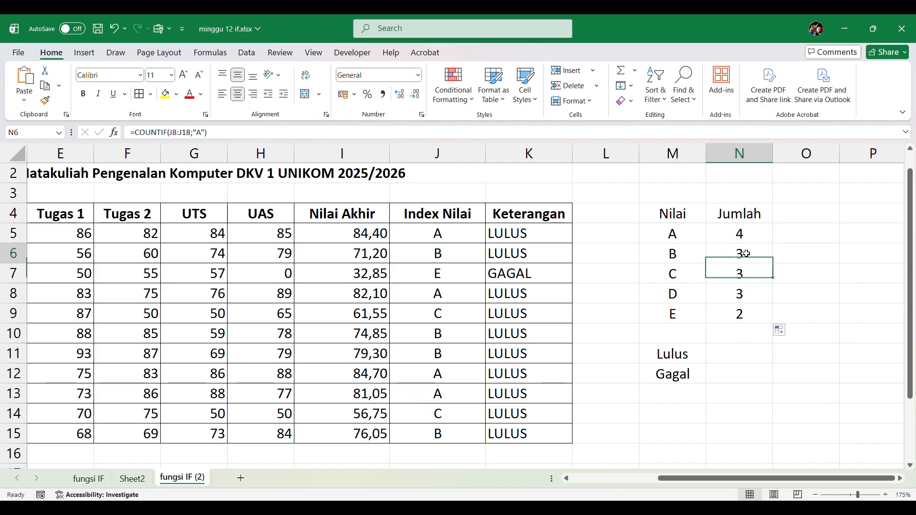
pyautogui.click(747, 255)
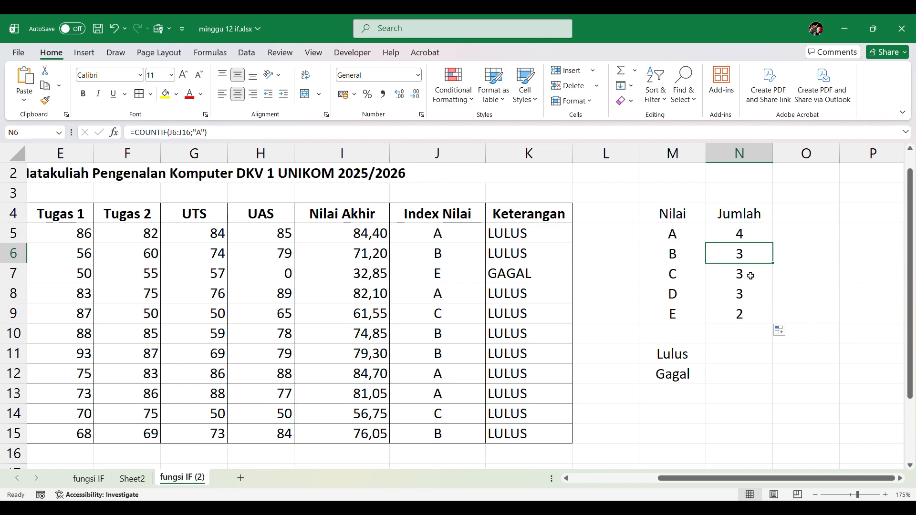
pyautogui.click(748, 274)
pyautogui.click(752, 310)
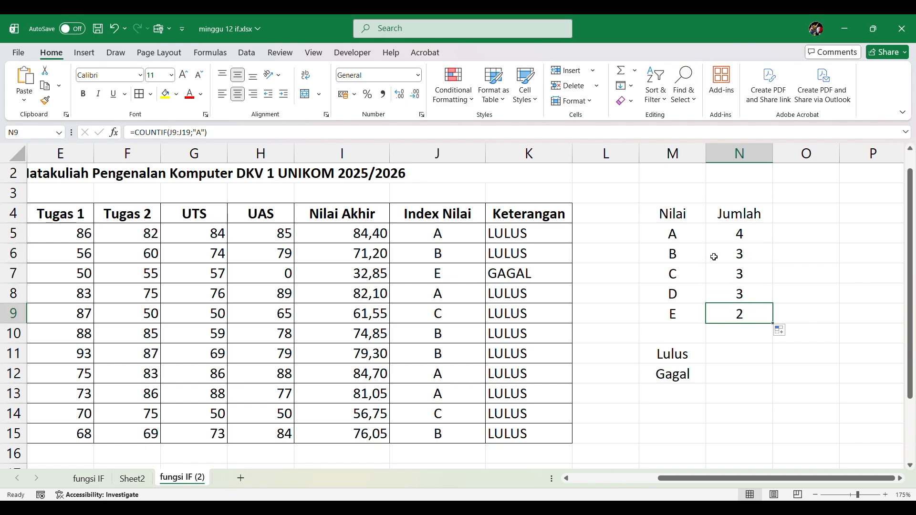
# Step: Clear the filled formulas from N6 through N9
pyautogui.moveTo(747, 257); pyautogui.dragTo(744, 313)
pyautogui.press('Delete')
# Step: Copy the formula text of N5 into N6 and change its criterion to "B"
pyautogui.click(731, 233)
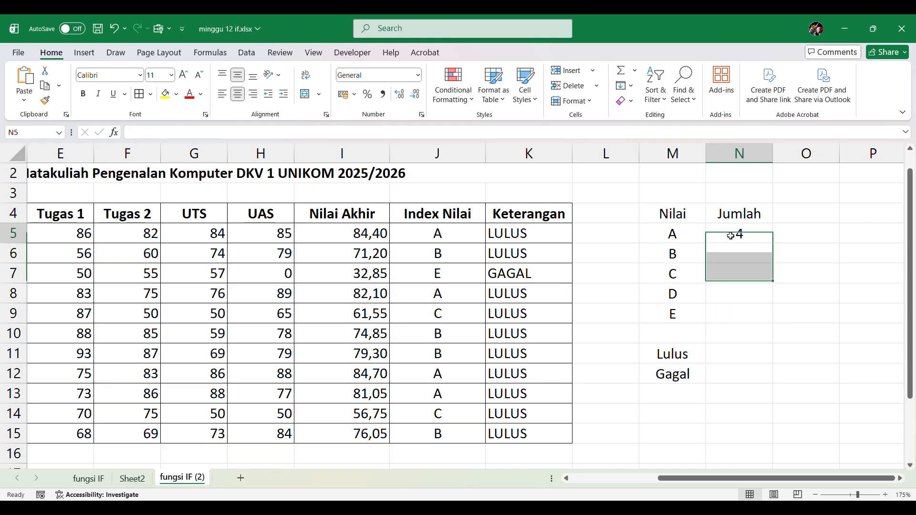
pyautogui.moveTo(212, 133); pyautogui.dragTo(68, 124)
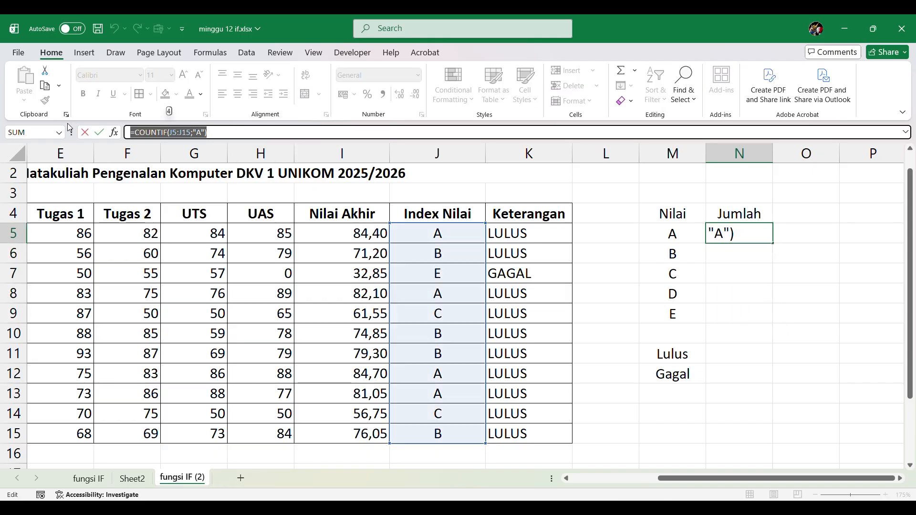
pyautogui.hotkey('ctrl', 'c')
pyautogui.press('Return')
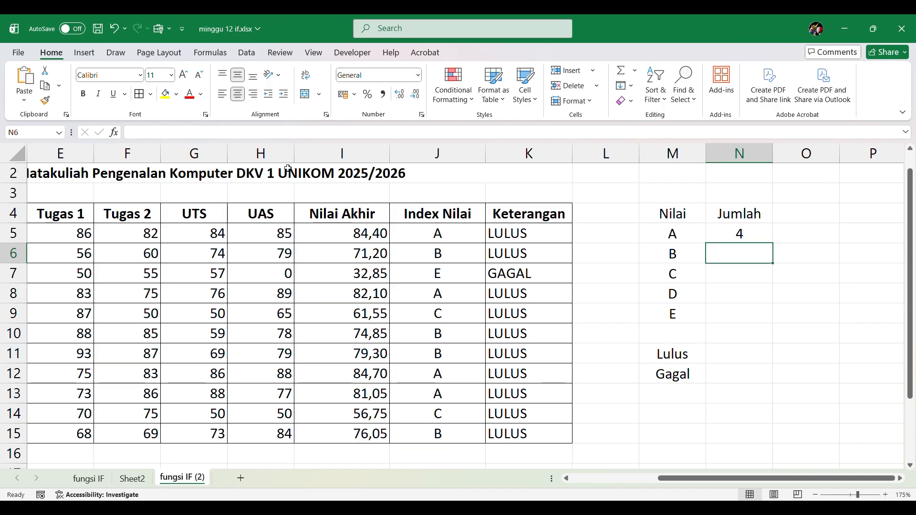
pyautogui.click(272, 132)
pyautogui.hotkey('ctrl', 'v')
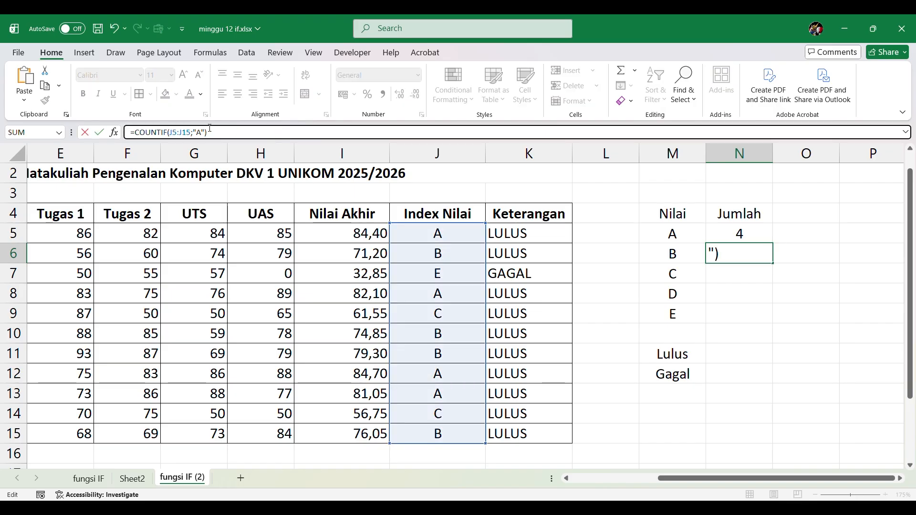
pyautogui.doubleClick(199, 132)
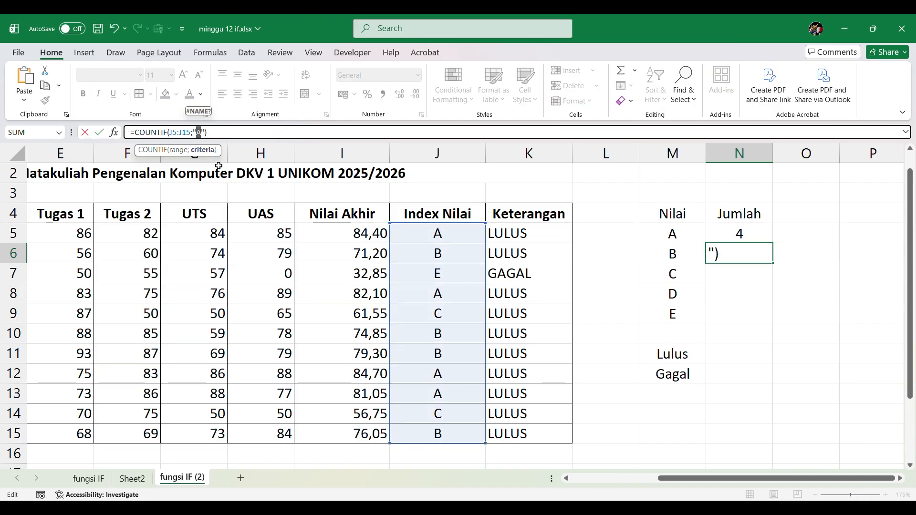
pyautogui.write('B')
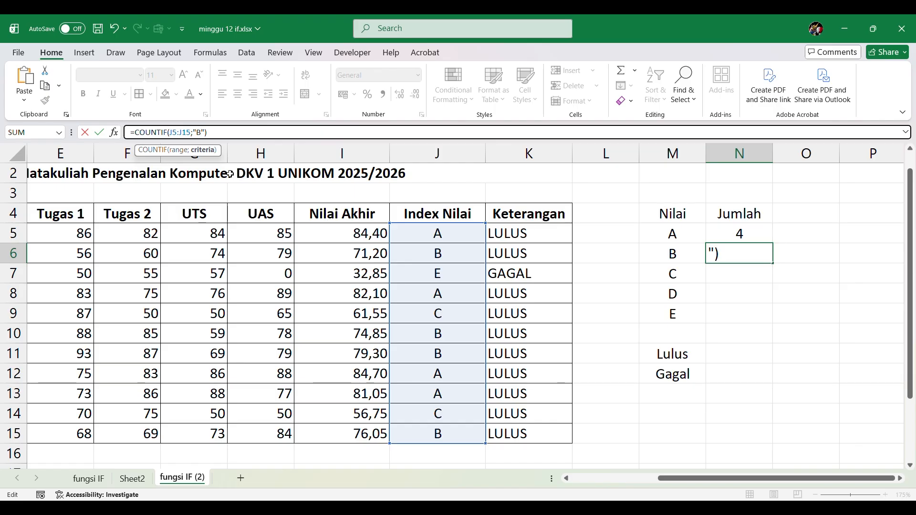
pyautogui.press('Return')
# Step: Paste the copied COUNTIF formula into N7 and change its criterion to "C"
pyautogui.click(222, 134)
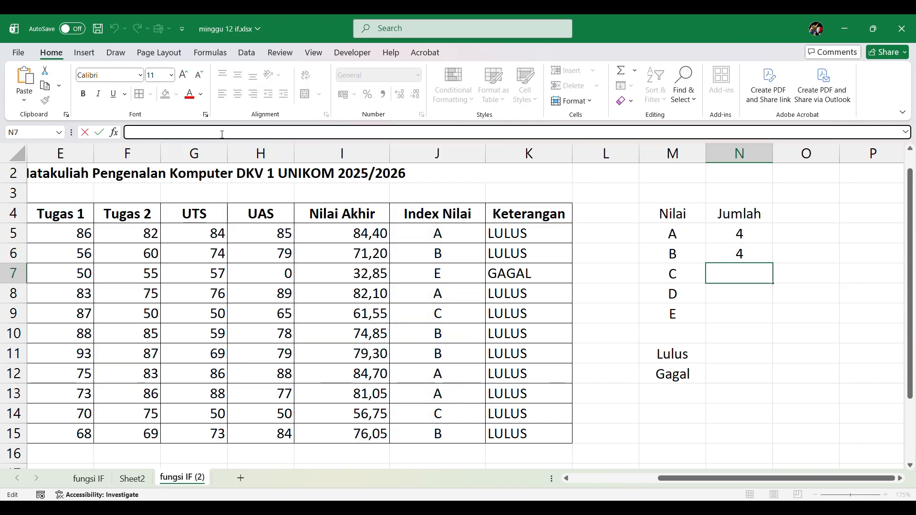
pyautogui.hotkey('ctrl', 'v')
pyautogui.doubleClick(200, 132)
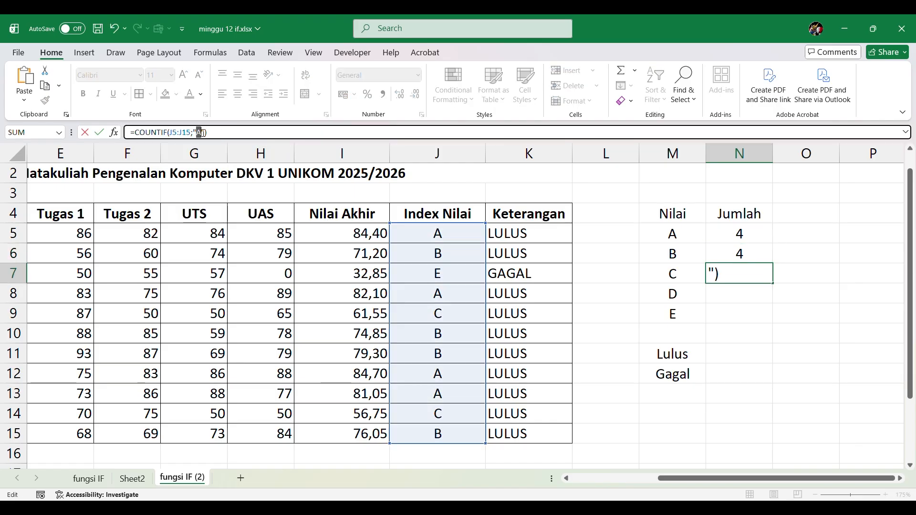
pyautogui.write('C')
pyautogui.press('Return')
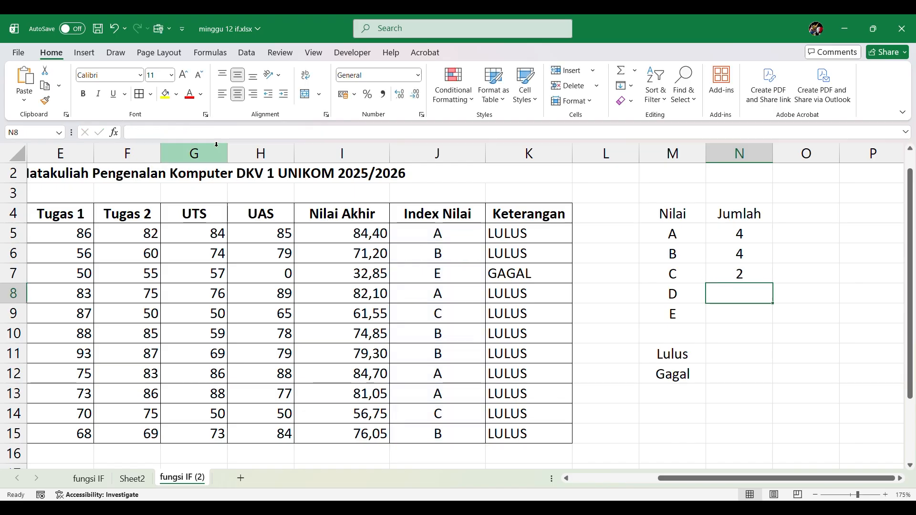
# Step: Paste the copied COUNTIF formula into N8 and change its criterion to "D"
pyautogui.click(222, 134)
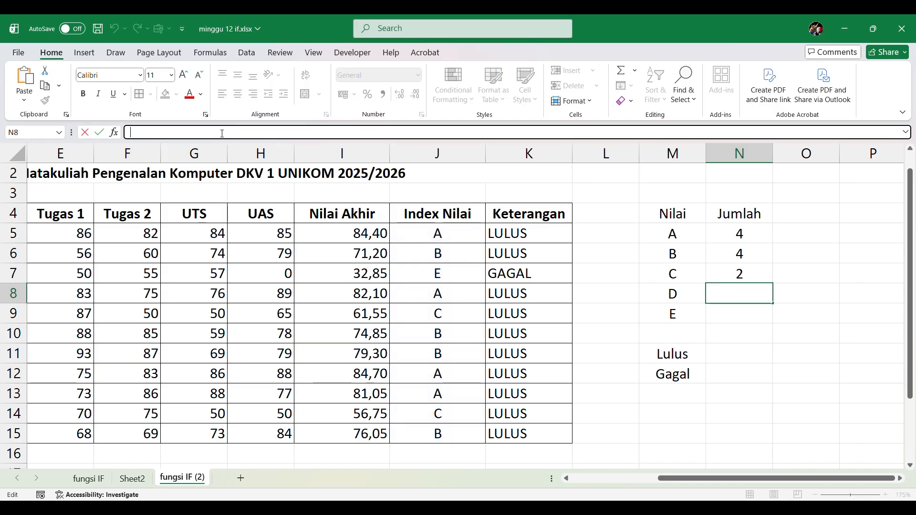
pyautogui.hotkey('ctrl', 'v')
pyautogui.doubleClick(200, 132)
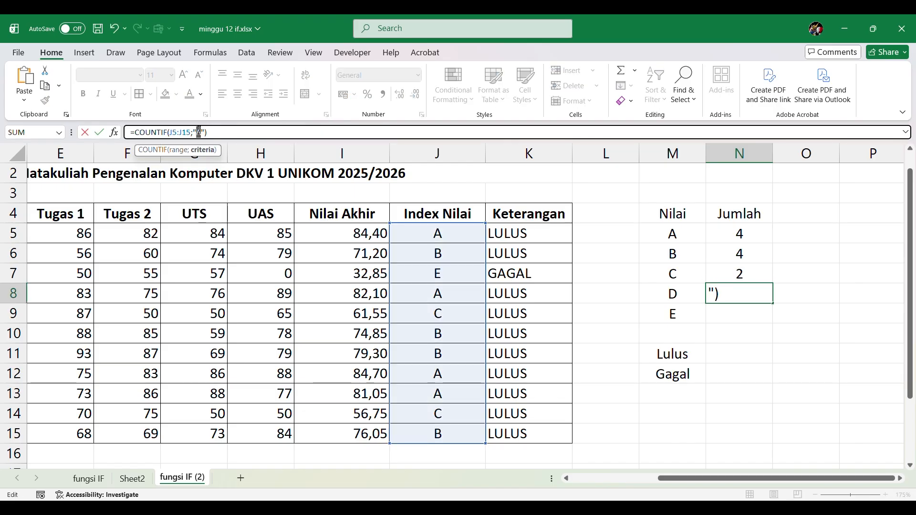
pyautogui.write('D')
pyautogui.press('Return')
# Step: Paste the copied COUNTIF formula into N9 and change its criterion to "E"
pyautogui.click(210, 132)
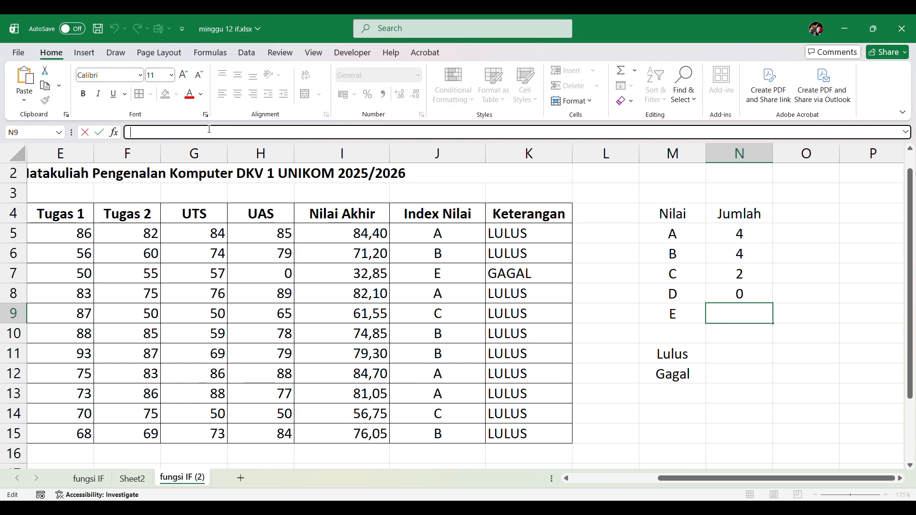
pyautogui.write('=COUNTIF(J5:J15;"A")')
pyautogui.moveTo(202, 132); pyautogui.dragTo(198, 133)
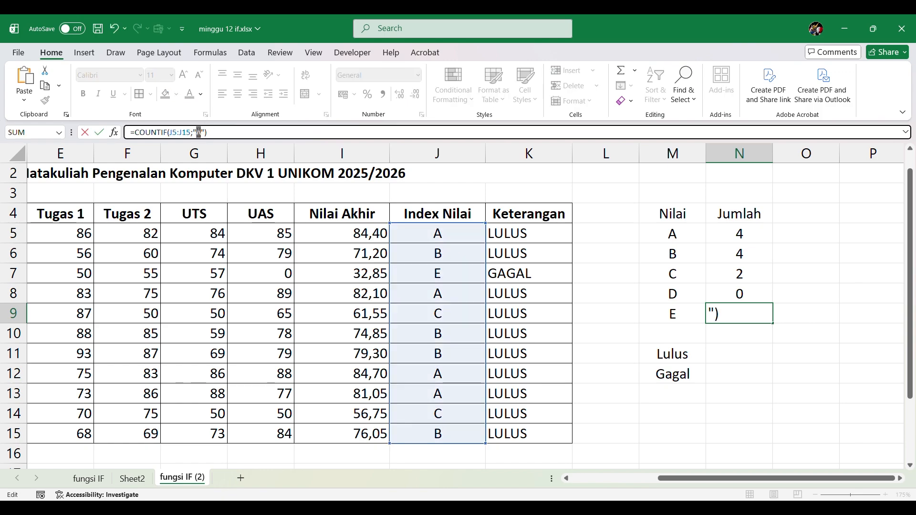
pyautogui.write('E')
pyautogui.press('Return')
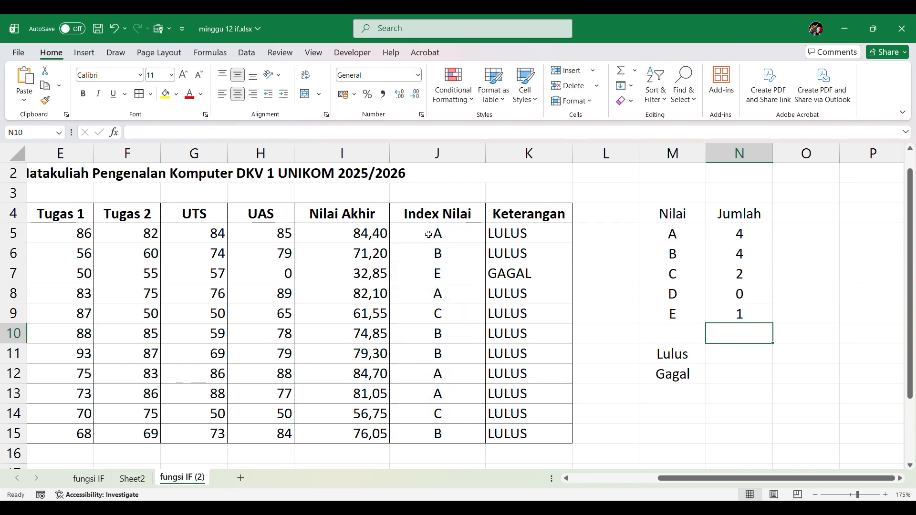
# Step: Paste the copied COUNTIF formula into N11 for Lulus, changing its range to K5:K15 and its criterion to "lulus"
pyautogui.click(765, 358)
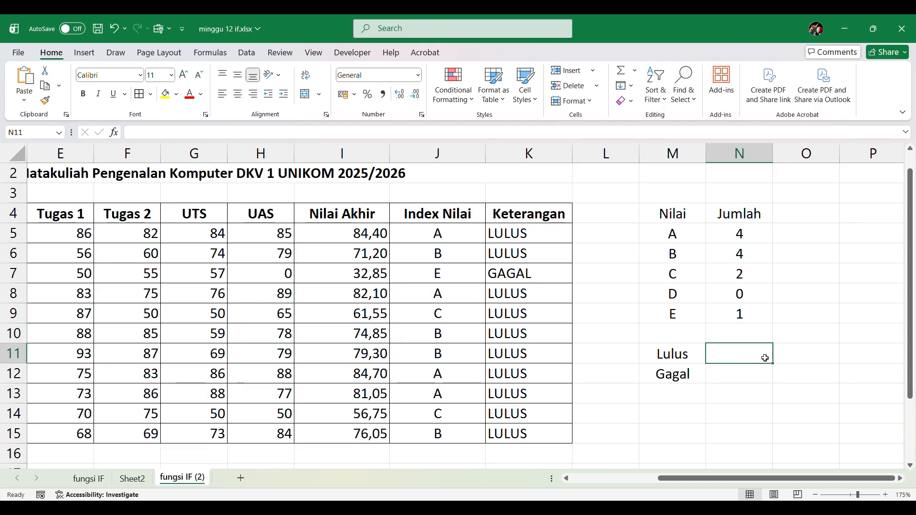
pyautogui.click(208, 134)
pyautogui.write('=COUNTIF(J5:J15;"A")')
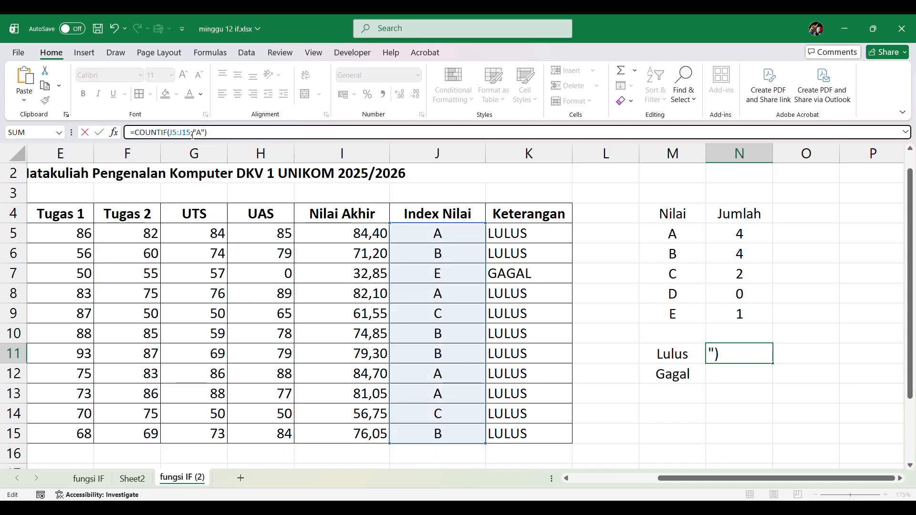
pyautogui.doubleClick(180, 133)
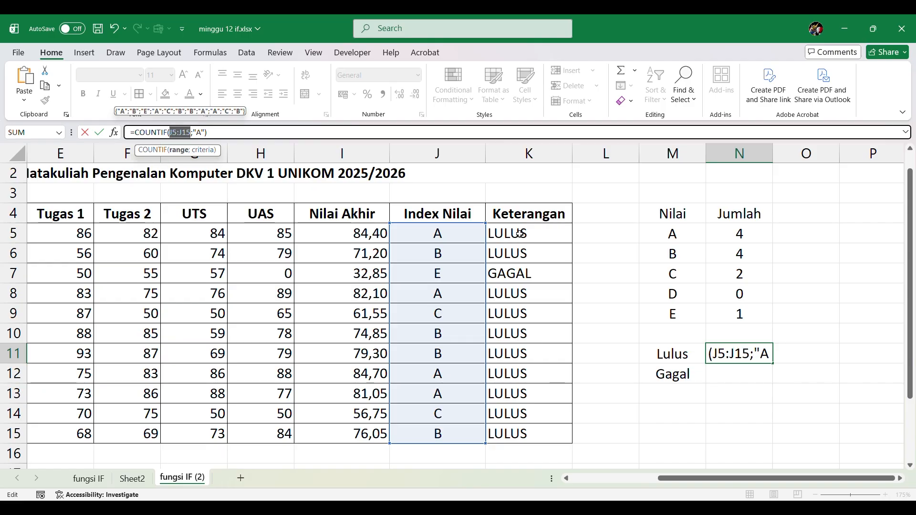
pyautogui.moveTo(520, 233); pyautogui.dragTo(522, 432)
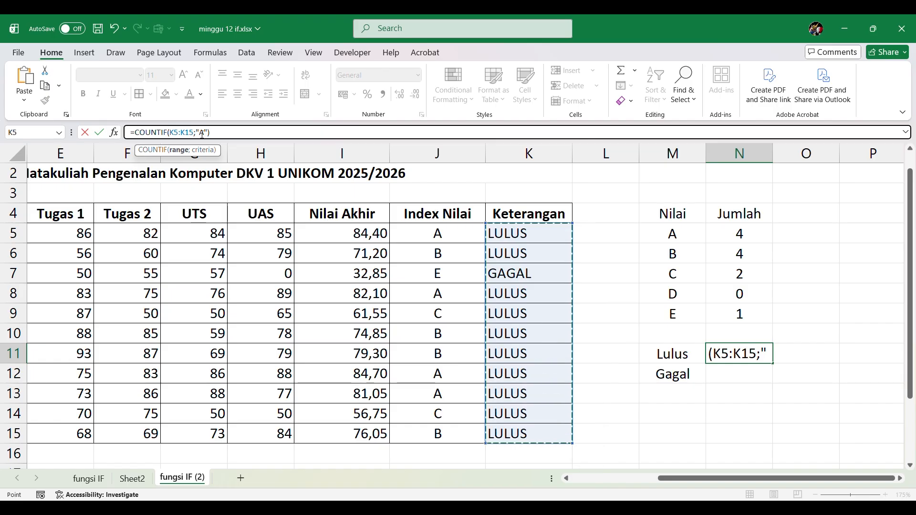
pyautogui.doubleClick(202, 133)
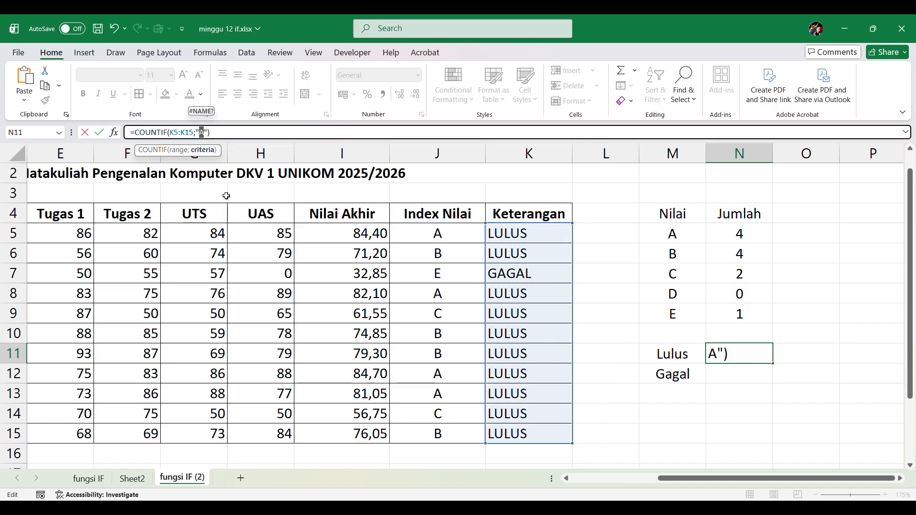
pyautogui.write('lulus')
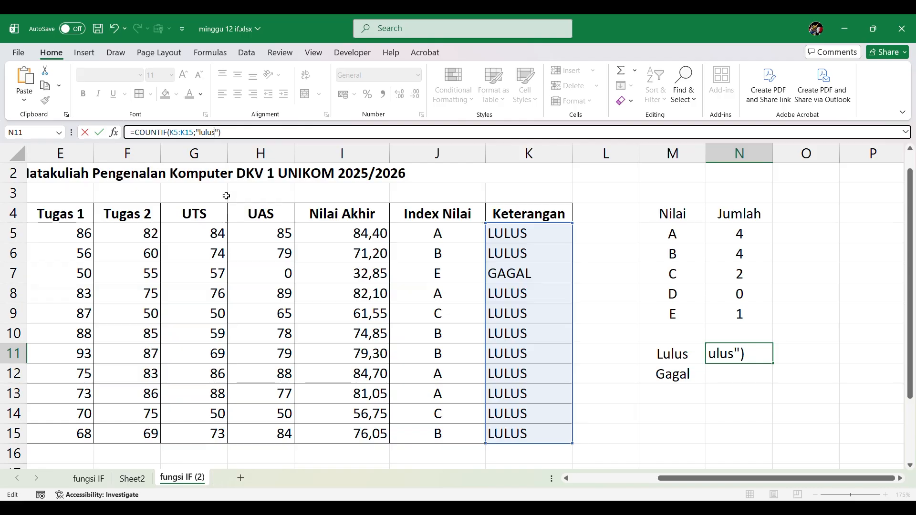
pyautogui.press('Return')
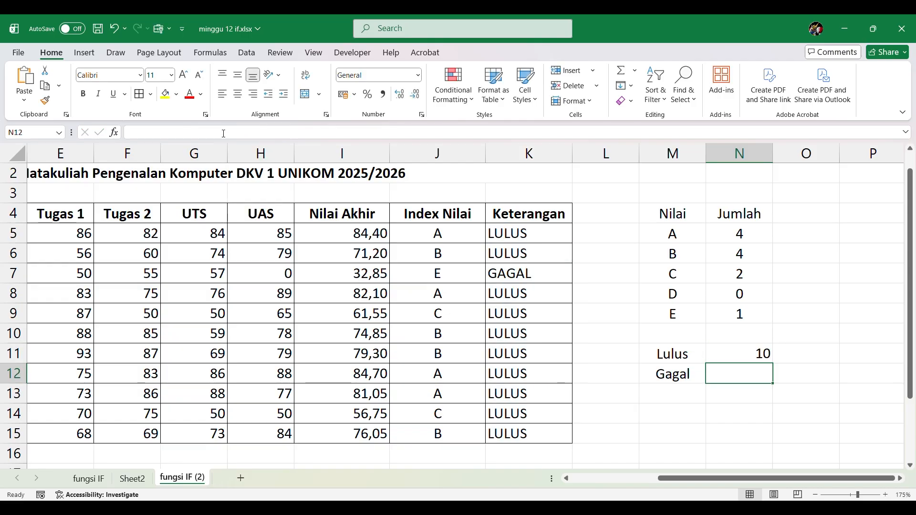
# Step: Copy the formula text of N11 into N12 for Gagal and change its criterion to "gagal"
pyautogui.click(710, 353)
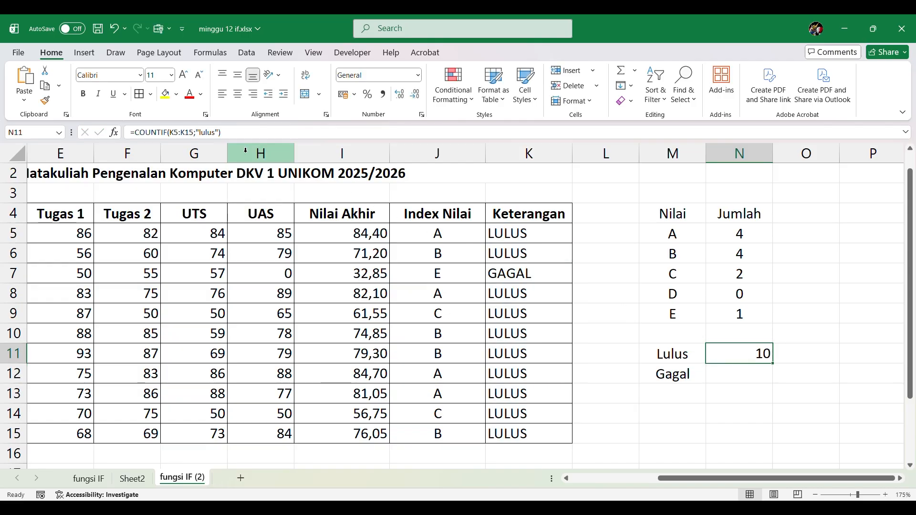
pyautogui.click(195, 135)
pyautogui.press('Return')
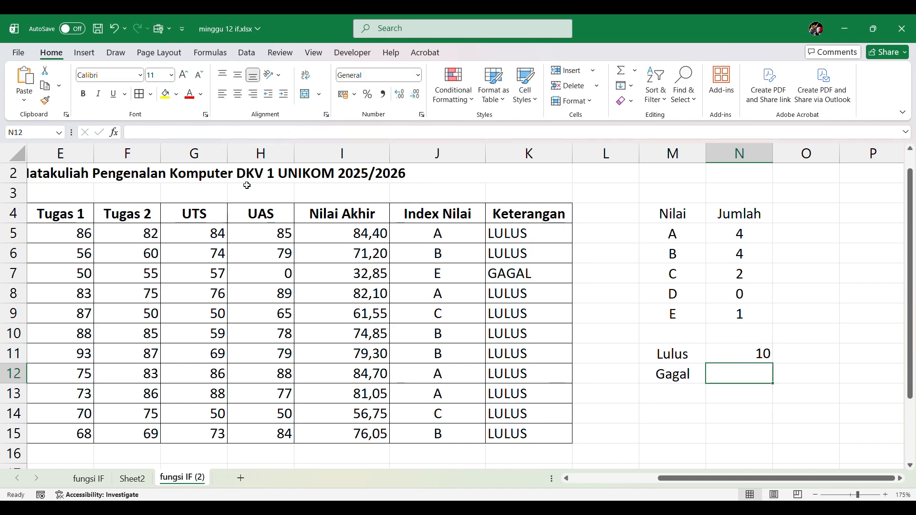
pyautogui.click(216, 127)
pyautogui.write('=COUNTIF(K5:K15;"lulus")')
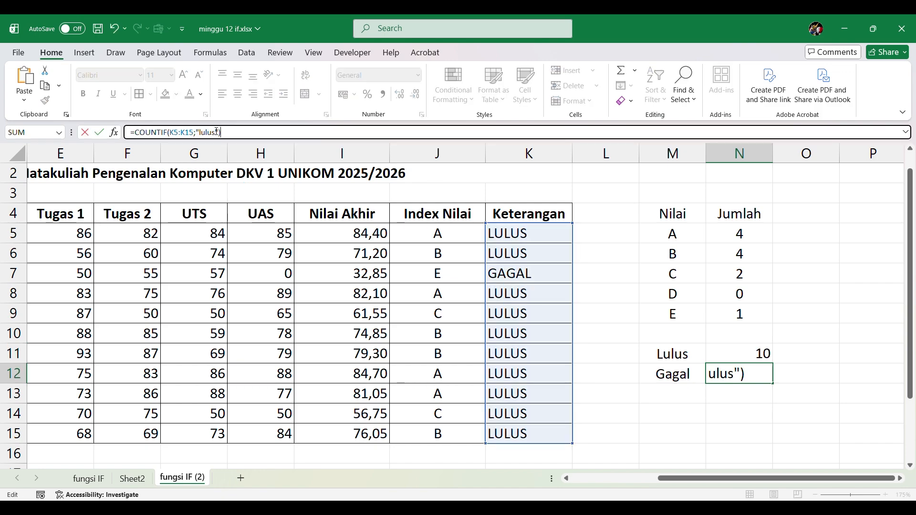
pyautogui.moveTo(212, 131); pyautogui.dragTo(198, 132)
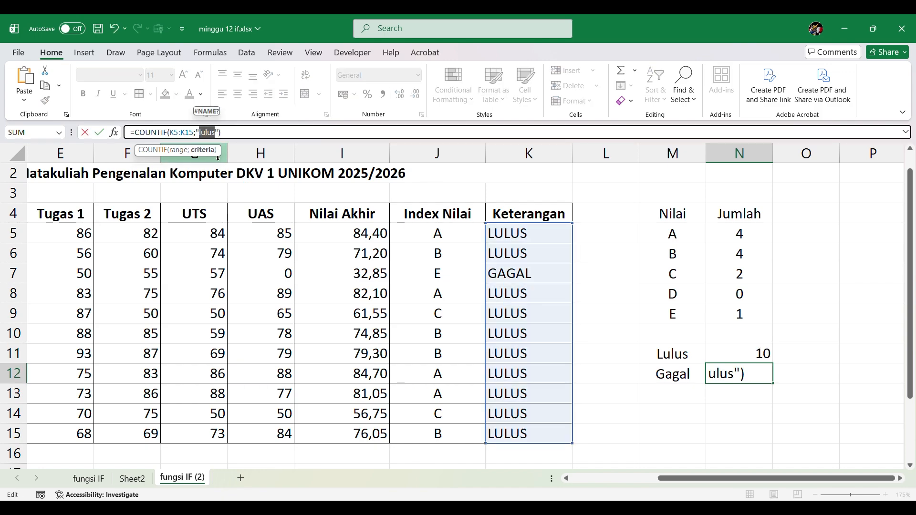
pyautogui.write('gagal')
pyautogui.press('Return')
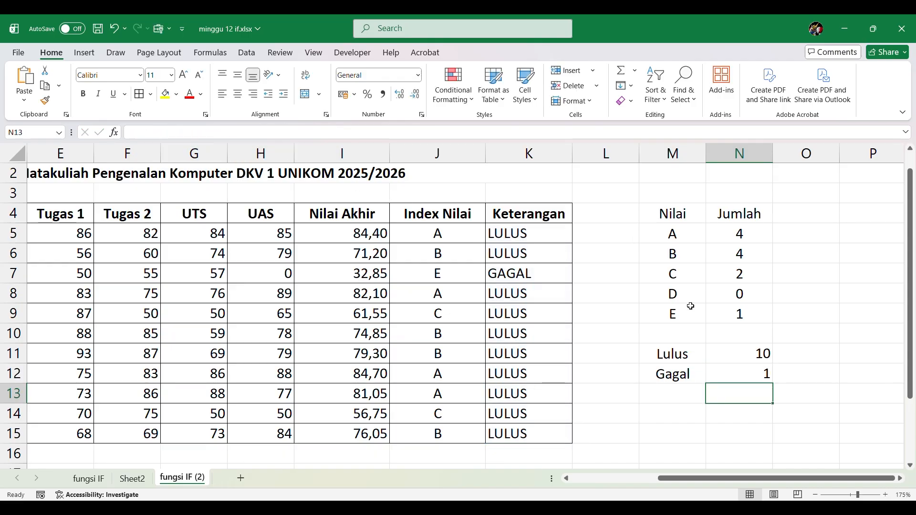
pyautogui.click(709, 353)
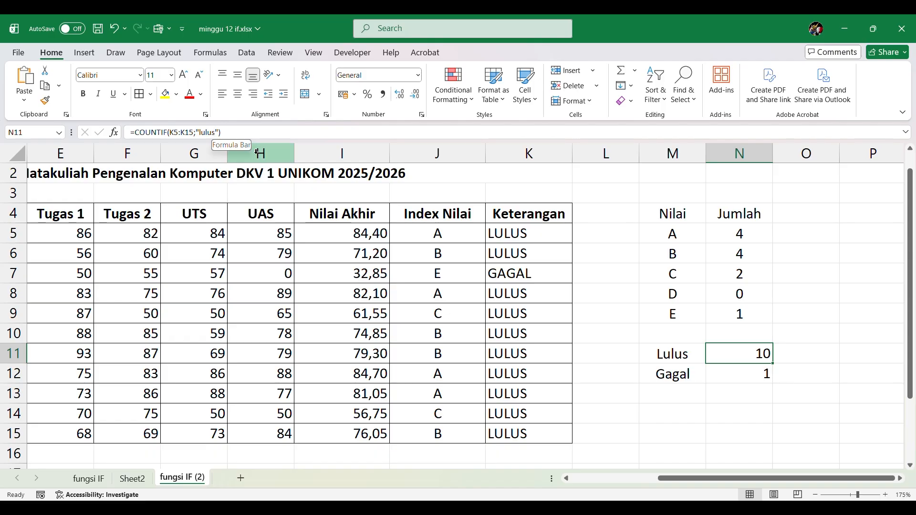
pyautogui.click(736, 234)
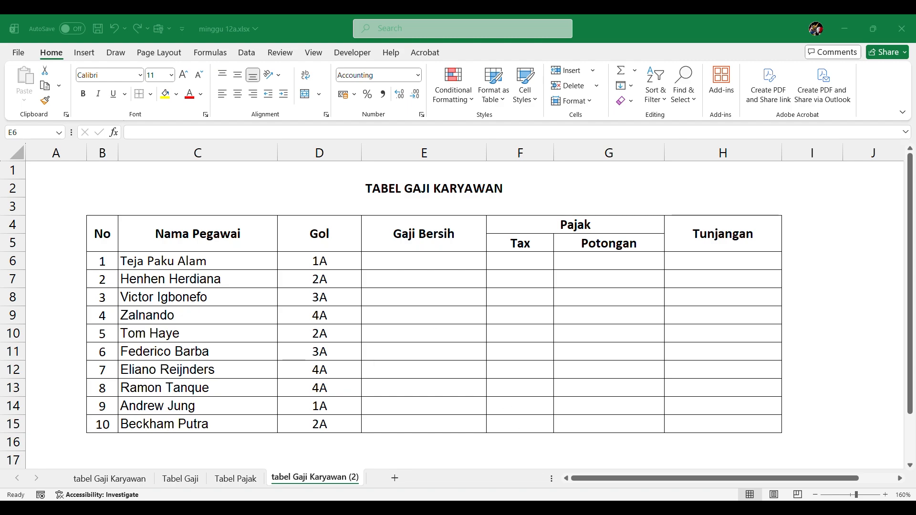
# Step: Switch to the Minggu 12.pptx presentation in PowerPoint to read the Fungsi Lookup slides, and return to the minggu 12a.xlsx workbook in Excel
pyautogui.moveTo(529, 508)
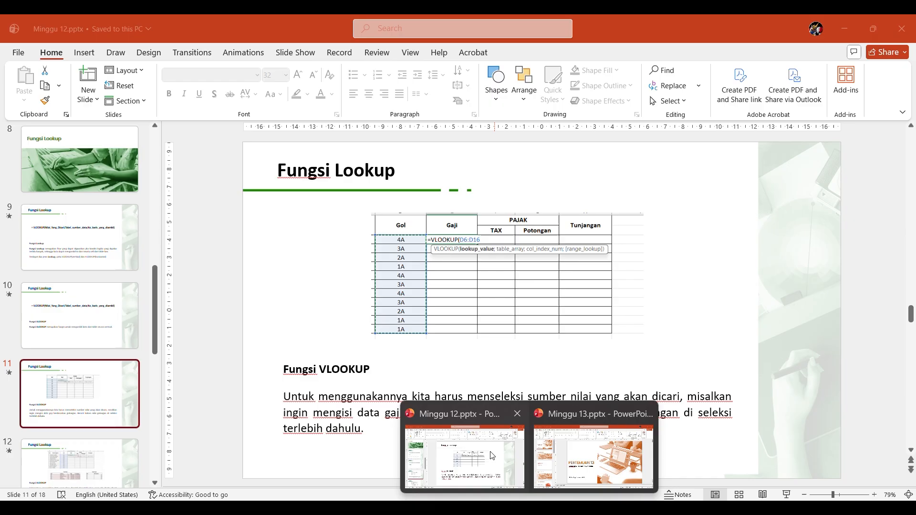
pyautogui.click(503, 483)
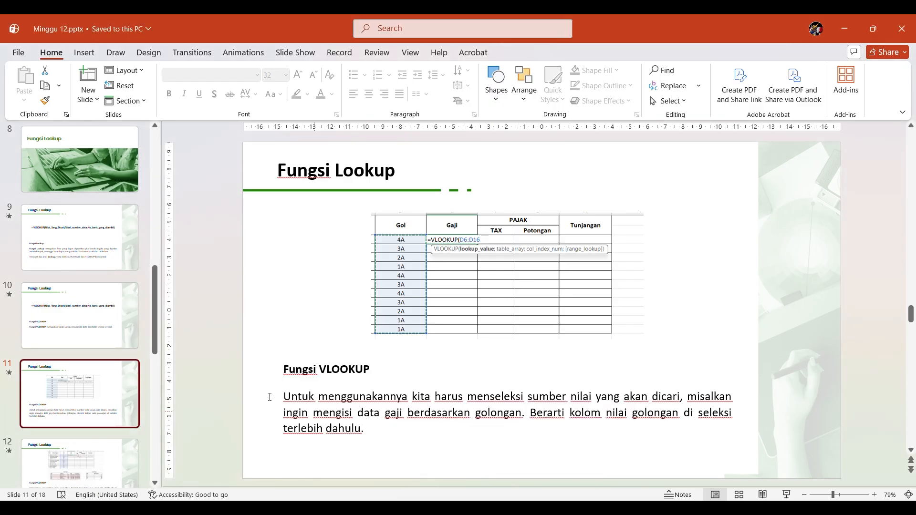
pyautogui.click(97, 255)
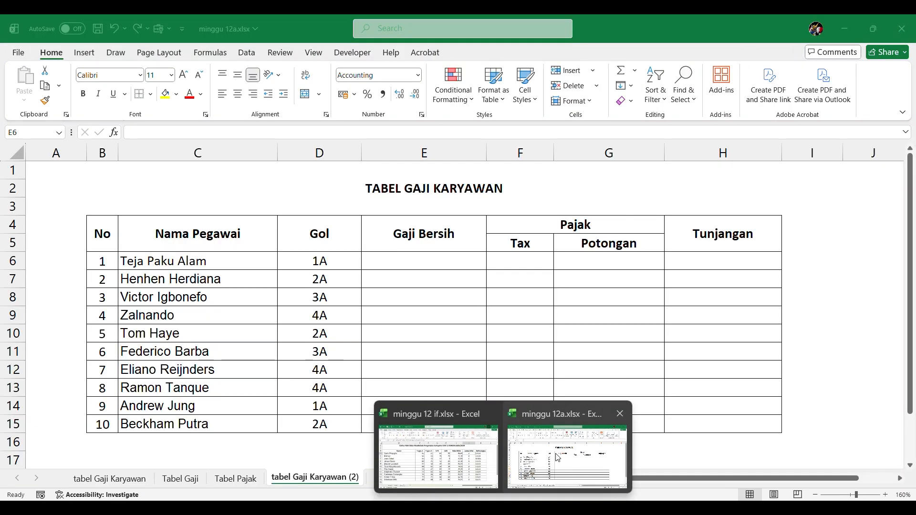
pyautogui.click(556, 453)
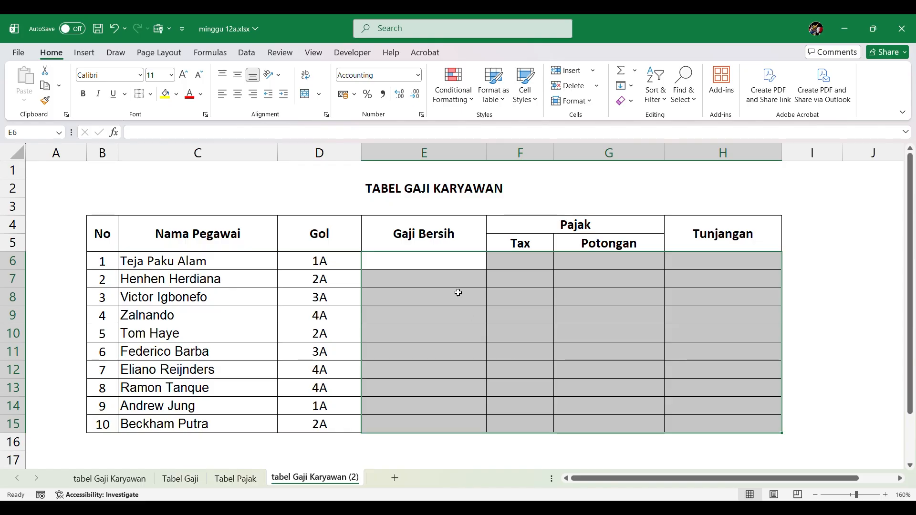
# Step: Examine the empty Gaji Bersih, Tax, Potongan and Tunjangan columns of the TABEL GAJI KARYAWAN table
pyautogui.click(457, 278)
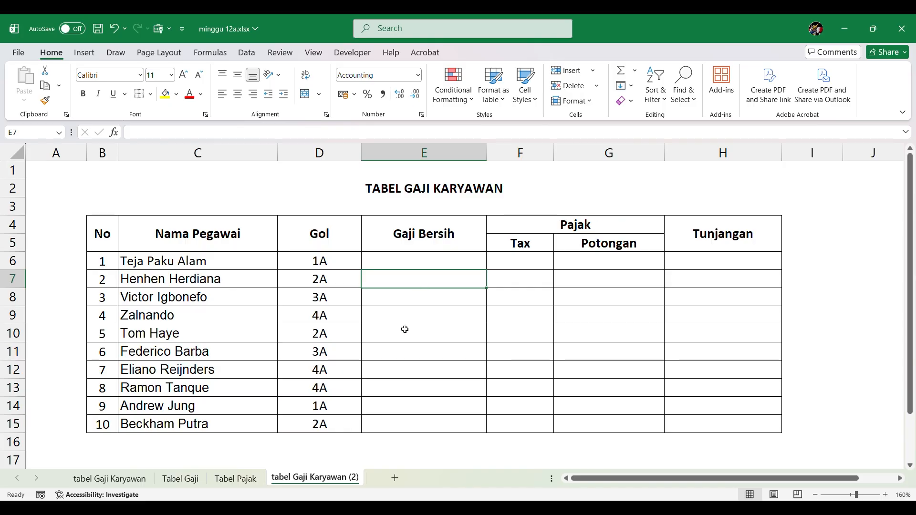
pyautogui.click(528, 279)
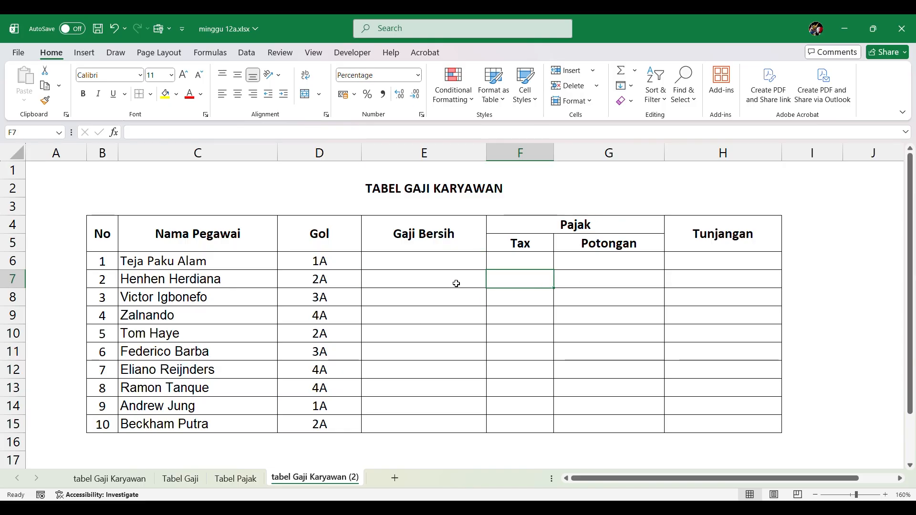
pyautogui.click(445, 259)
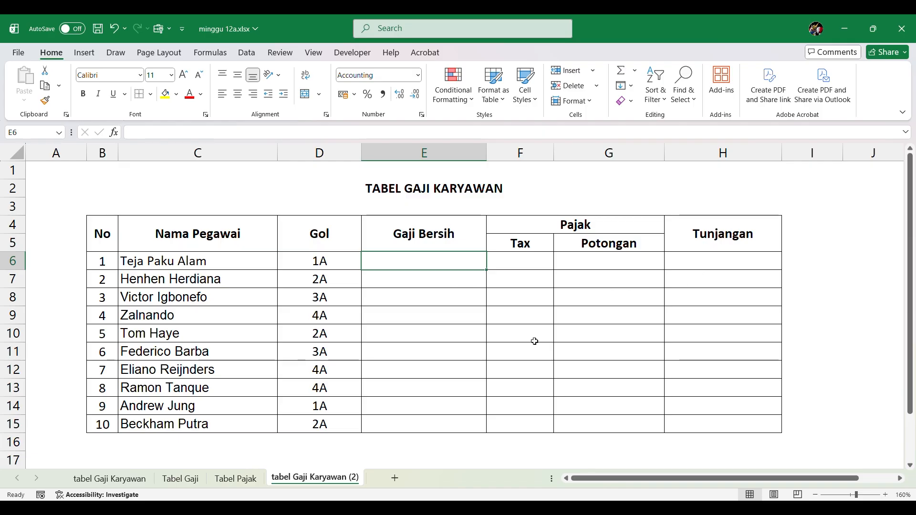
pyautogui.moveTo(725, 264); pyautogui.dragTo(699, 419)
pyautogui.moveTo(593, 259); pyautogui.dragTo(589, 417)
pyautogui.click(712, 269)
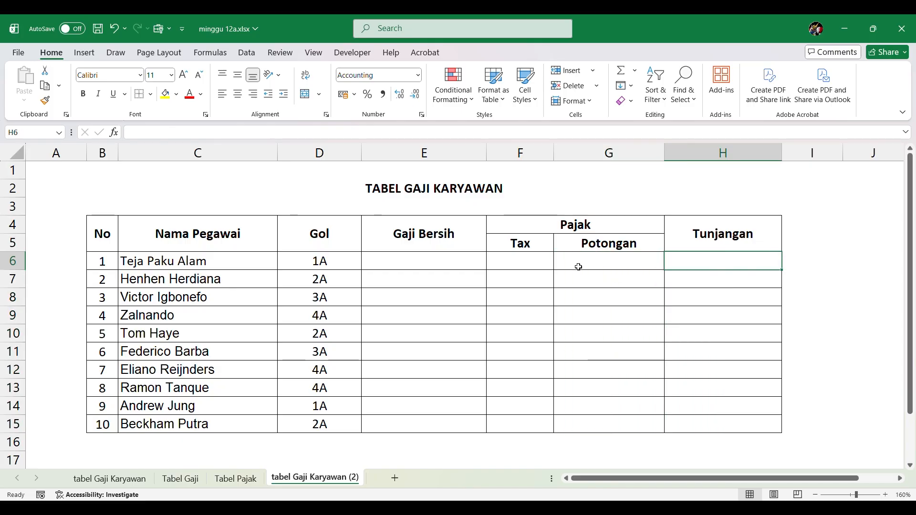
pyautogui.click(504, 260)
pyautogui.click(586, 266)
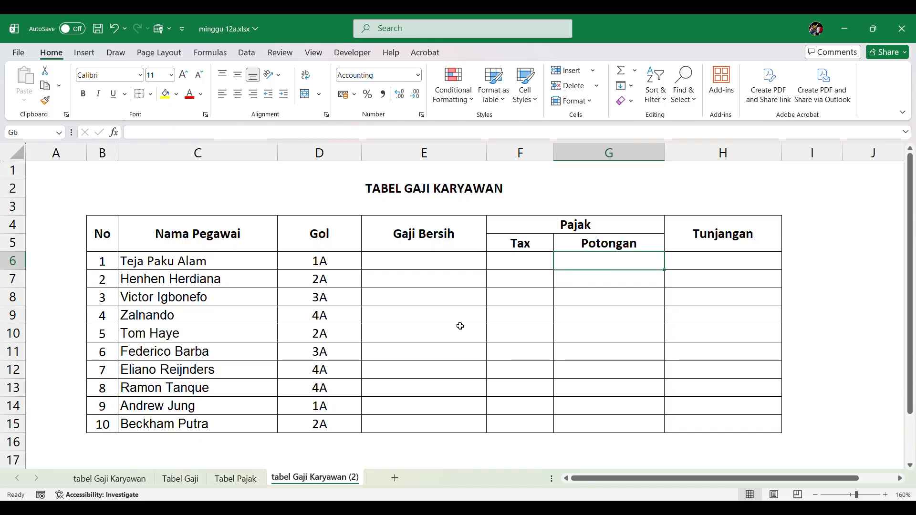
# Step: Compare the Gol column of tabel Gaji Karyawan (2) with the Golongan reference tables on the Tabel Gaji and Tabel Pajak sheets
pyautogui.click(197, 481)
pyautogui.hotkey('ctrl', 'pagedown')
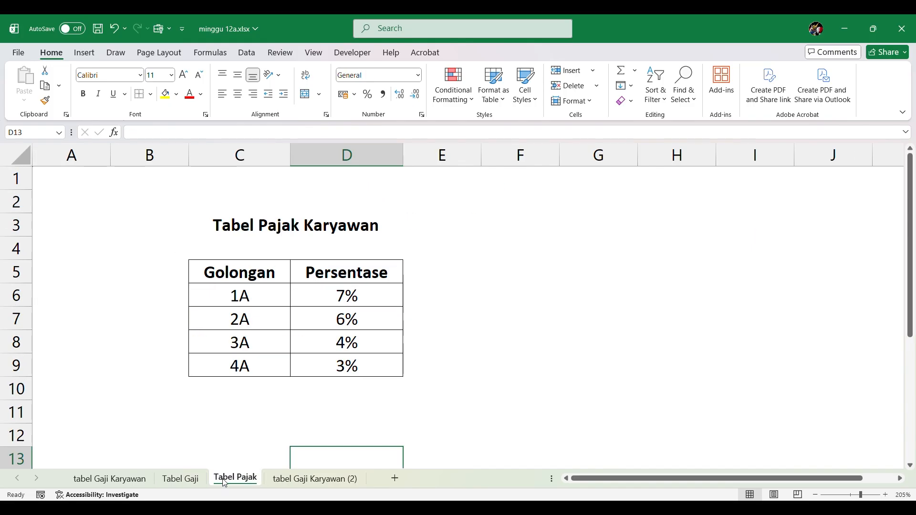
pyautogui.click(197, 481)
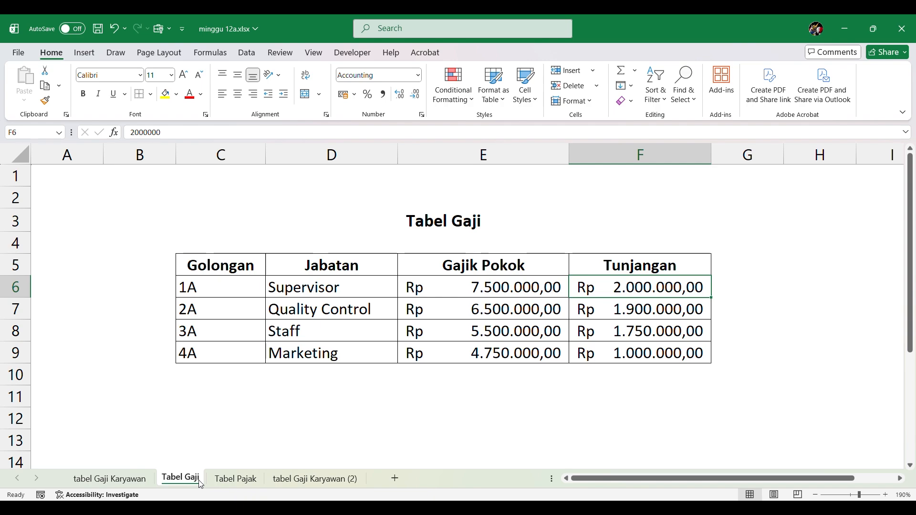
pyautogui.click(274, 477)
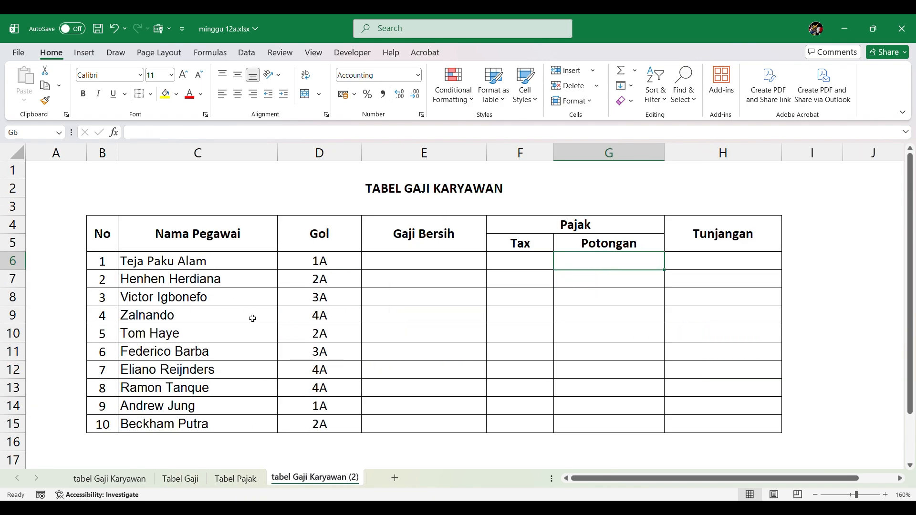
pyautogui.moveTo(334, 263); pyautogui.dragTo(324, 409)
pyautogui.click(298, 441)
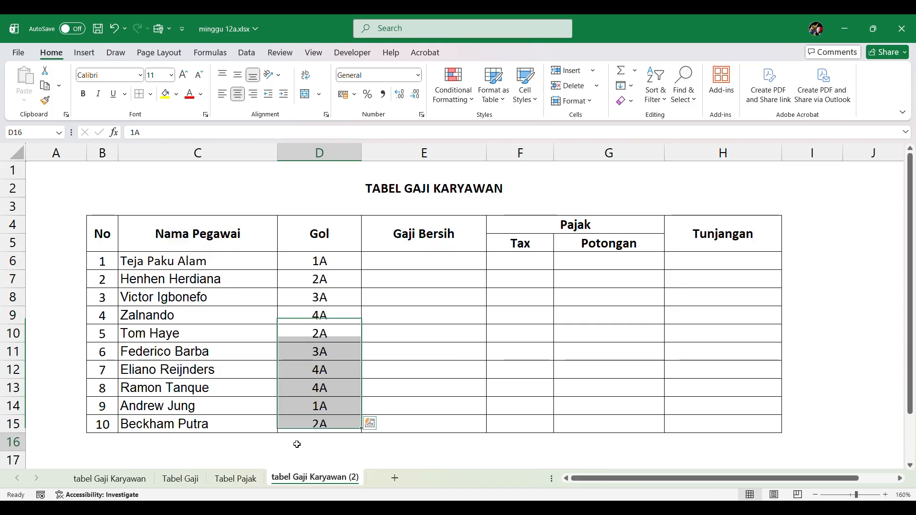
pyautogui.click(194, 486)
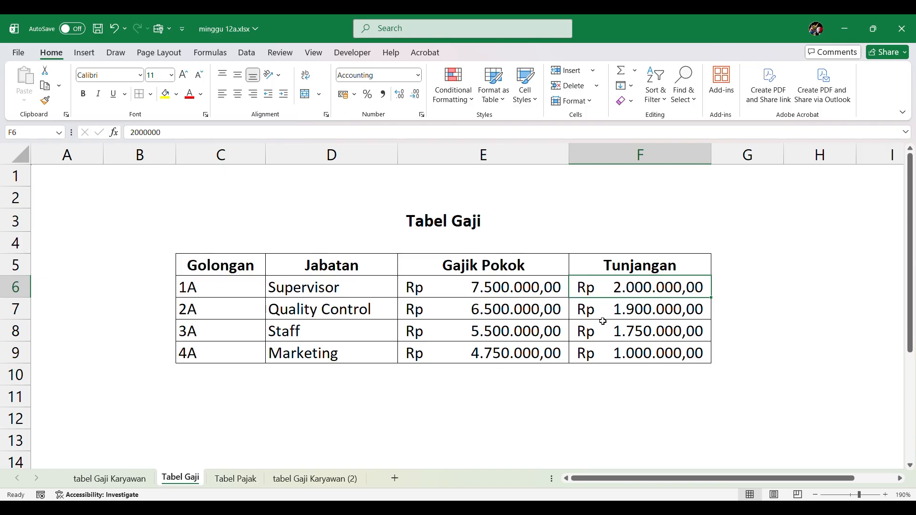
pyautogui.click(243, 480)
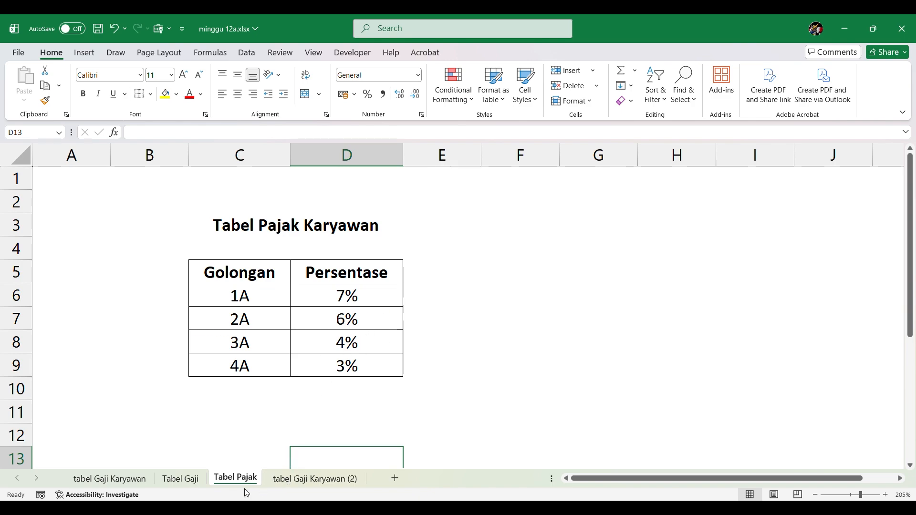
pyautogui.click(271, 479)
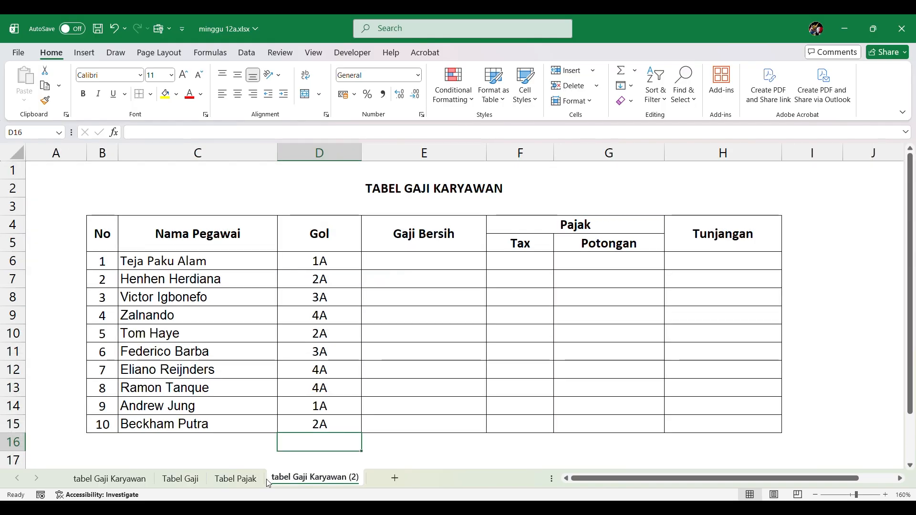
pyautogui.click(238, 479)
pyautogui.click(175, 482)
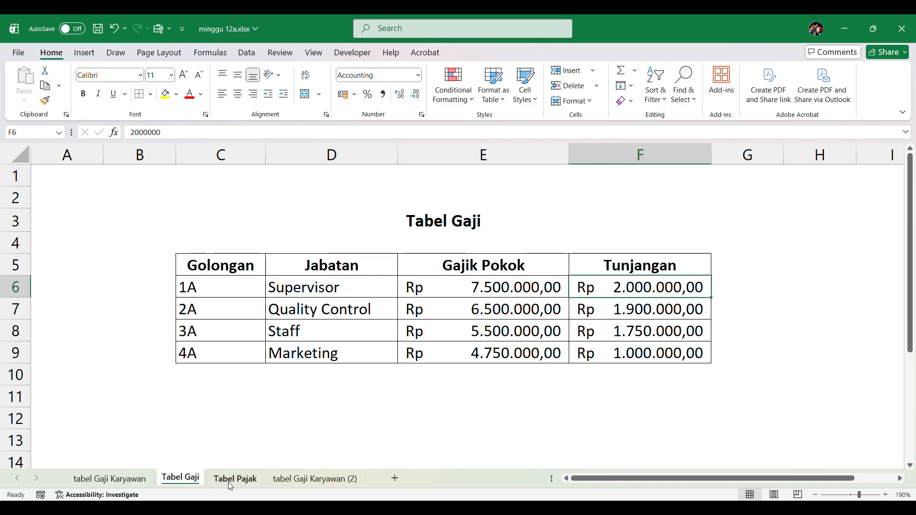
pyautogui.click(299, 479)
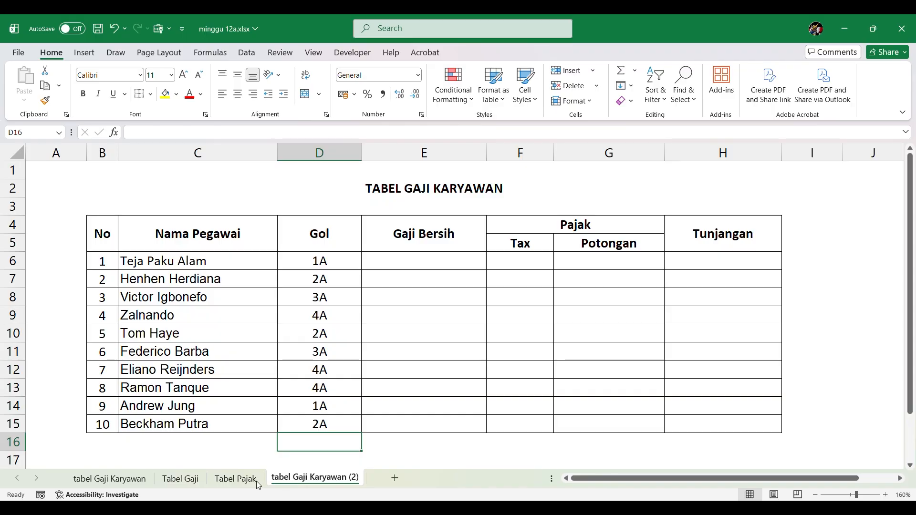
pyautogui.click(253, 479)
pyautogui.click(181, 480)
pyautogui.click(241, 480)
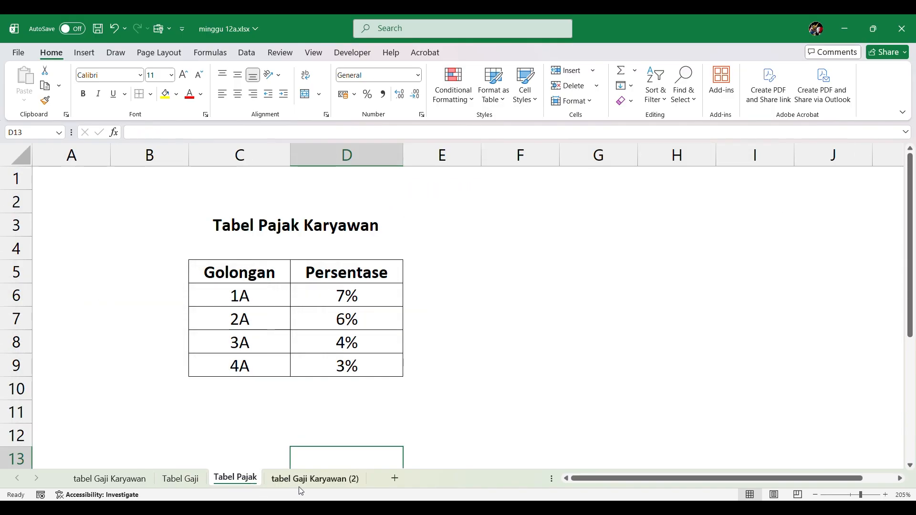
pyautogui.click(298, 480)
pyautogui.click(252, 480)
pyautogui.click(180, 480)
pyautogui.click(239, 479)
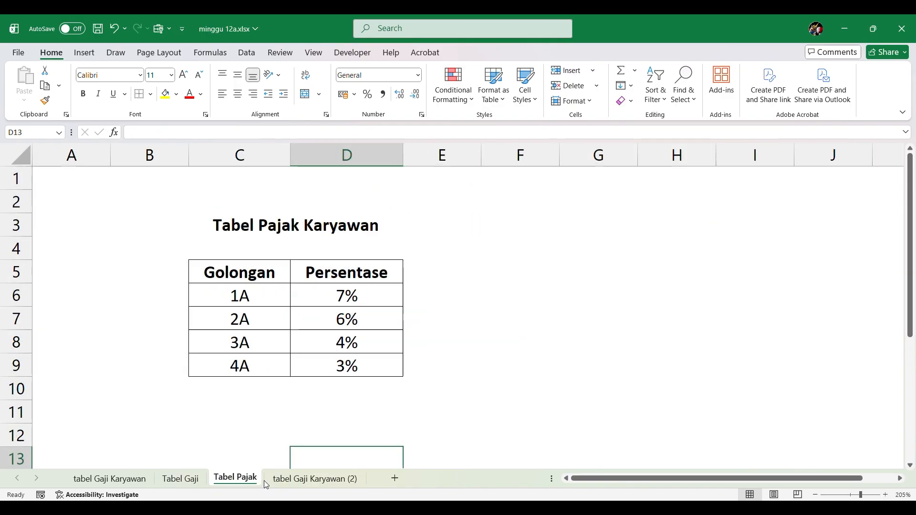
pyautogui.click(277, 479)
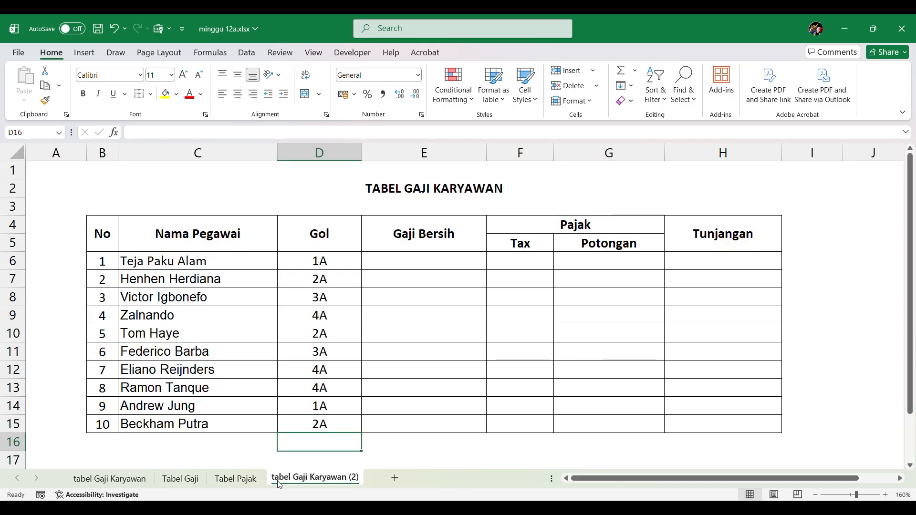
# Step: Review the Tabel Pajak and Tabel Gaji reference tables, and examine the Gol codes in D6:D11 of tabel Gaji Karyawan (2)
pyautogui.click(224, 481)
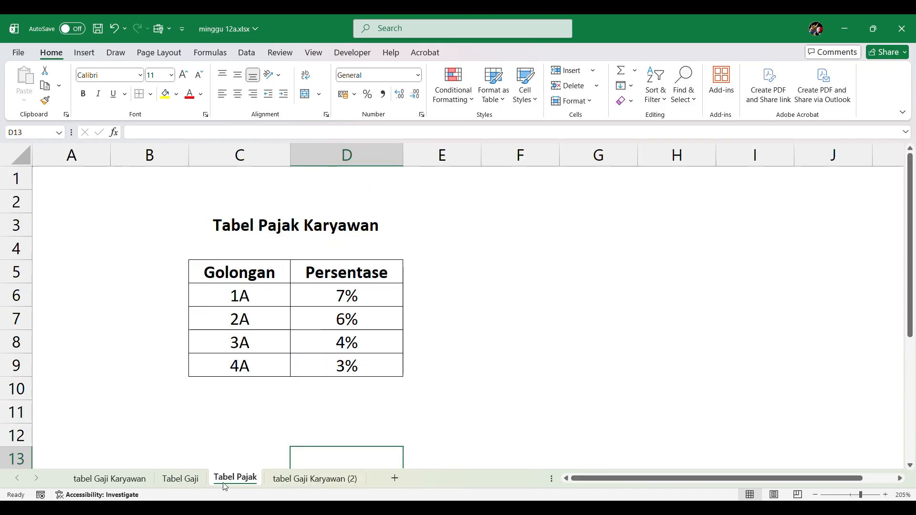
pyautogui.click(196, 481)
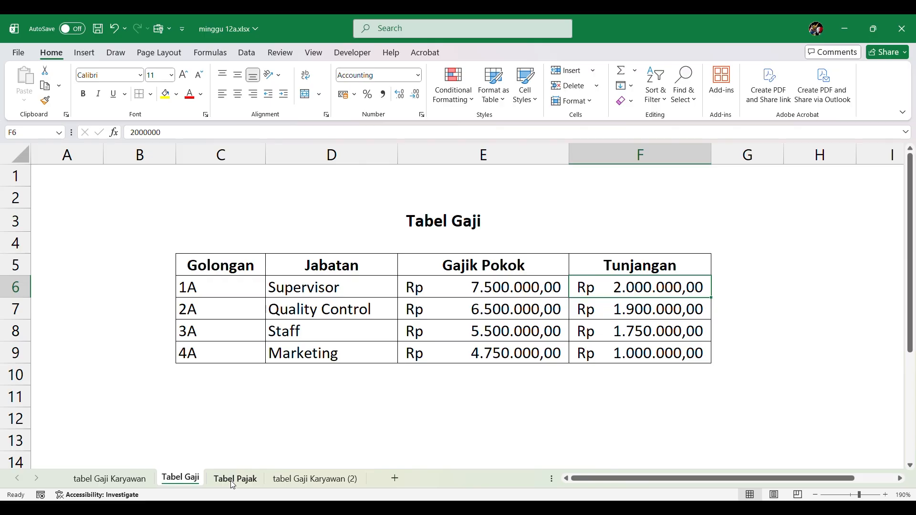
pyautogui.click(230, 480)
pyautogui.click(203, 482)
pyautogui.click(233, 480)
pyautogui.click(292, 480)
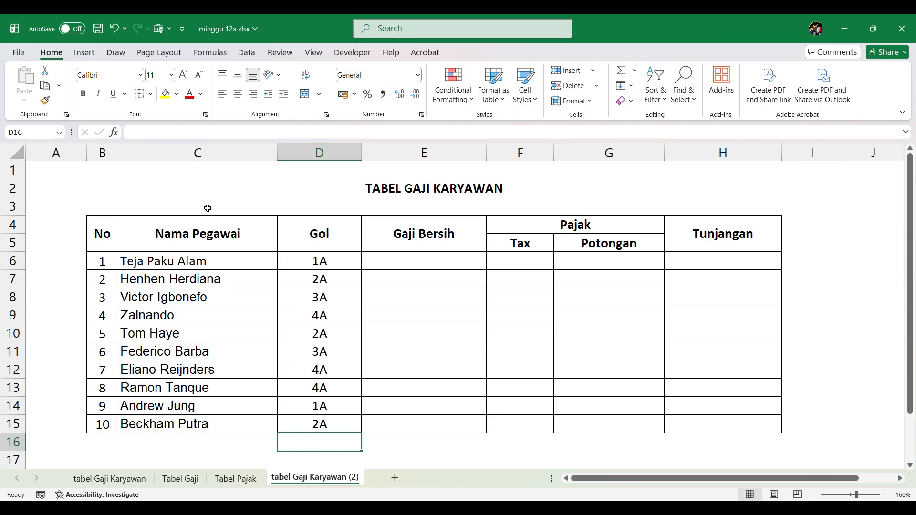
pyautogui.click(332, 263)
pyautogui.click(335, 294)
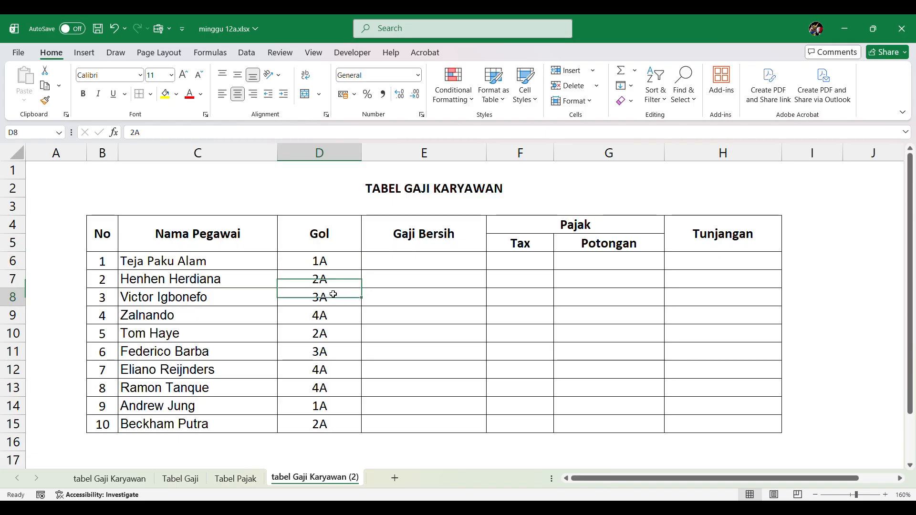
pyautogui.click(329, 314)
pyautogui.click(334, 339)
pyautogui.click(335, 353)
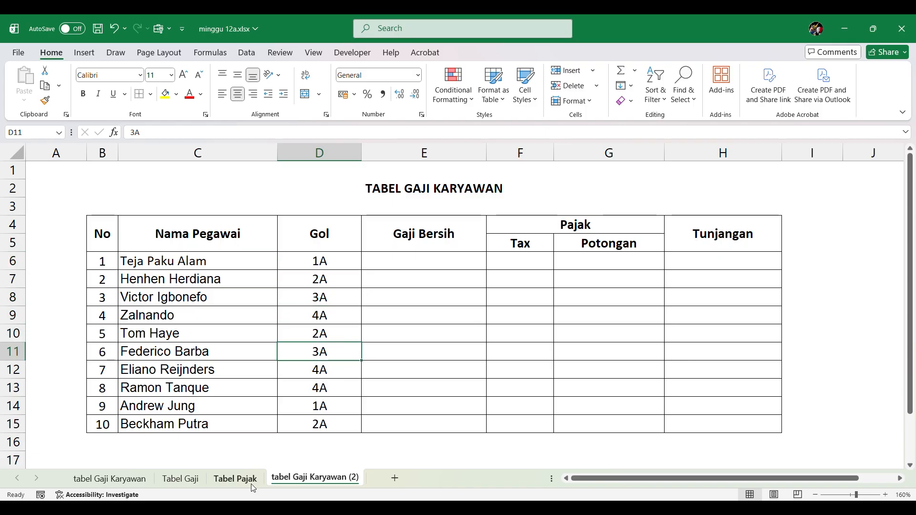
# Step: Check how the repeated Gol codes in tabel Gaji Karyawan (2) correspond to the Golongan rows on Tabel Pajak and Tabel Gaji
pyautogui.click(235, 478)
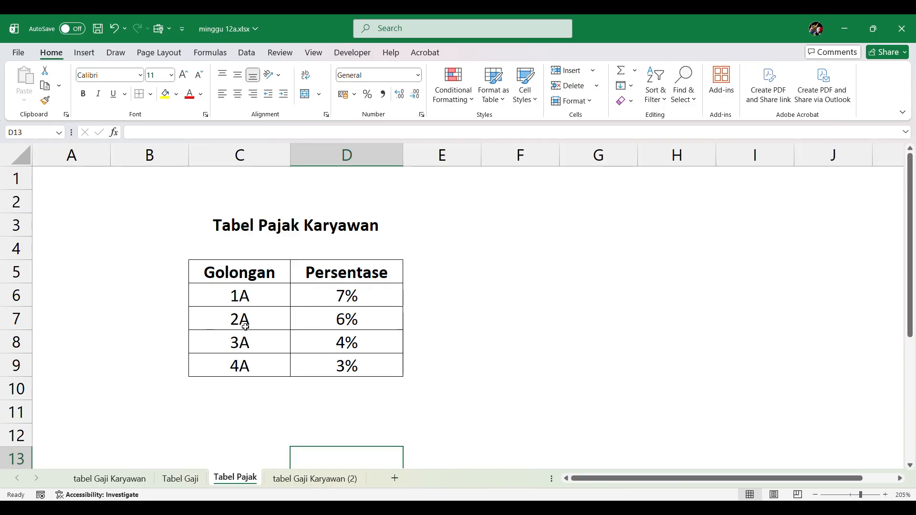
pyautogui.click(314, 478)
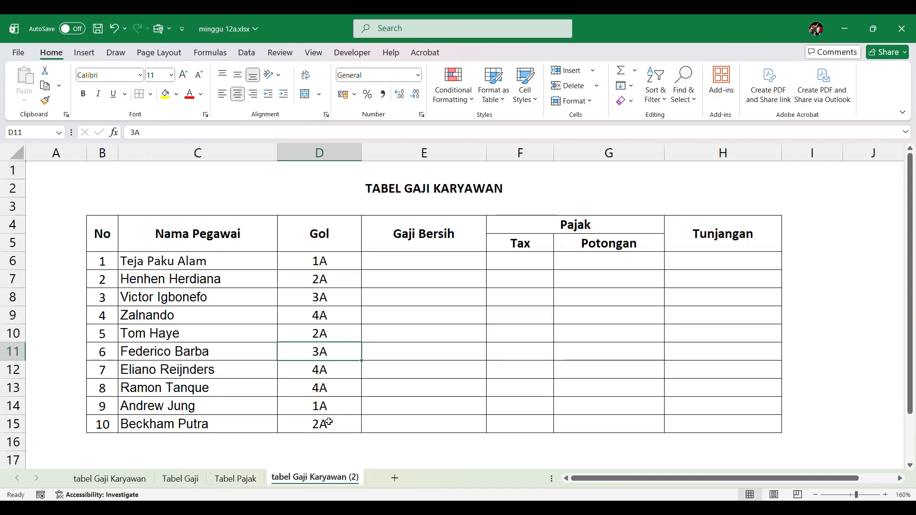
pyautogui.click(225, 485)
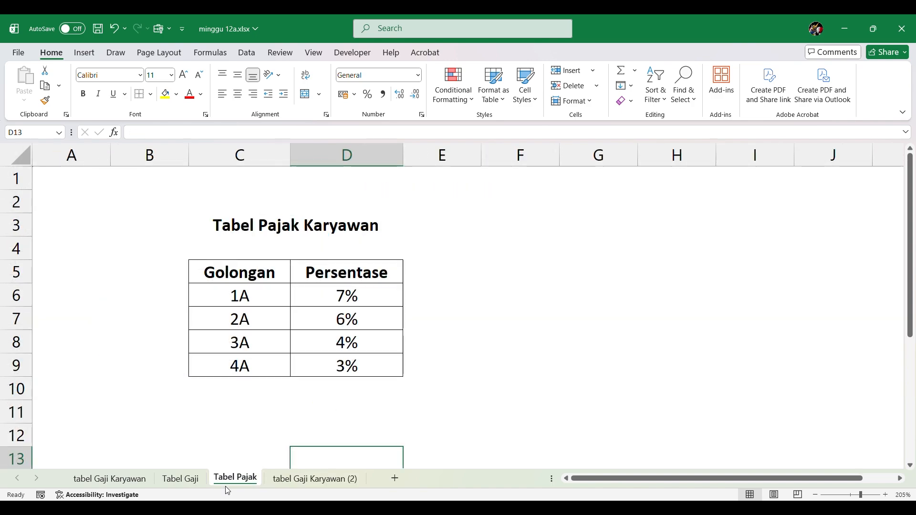
pyautogui.click(186, 482)
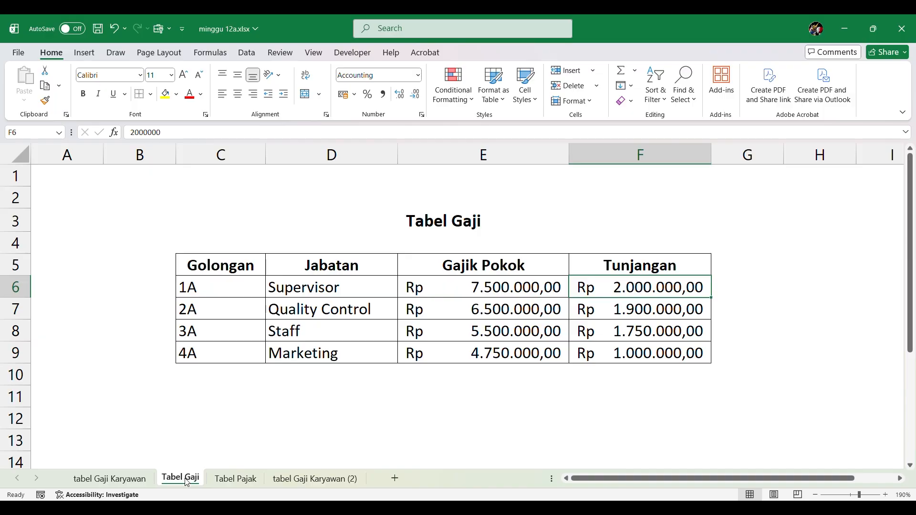
pyautogui.click(292, 480)
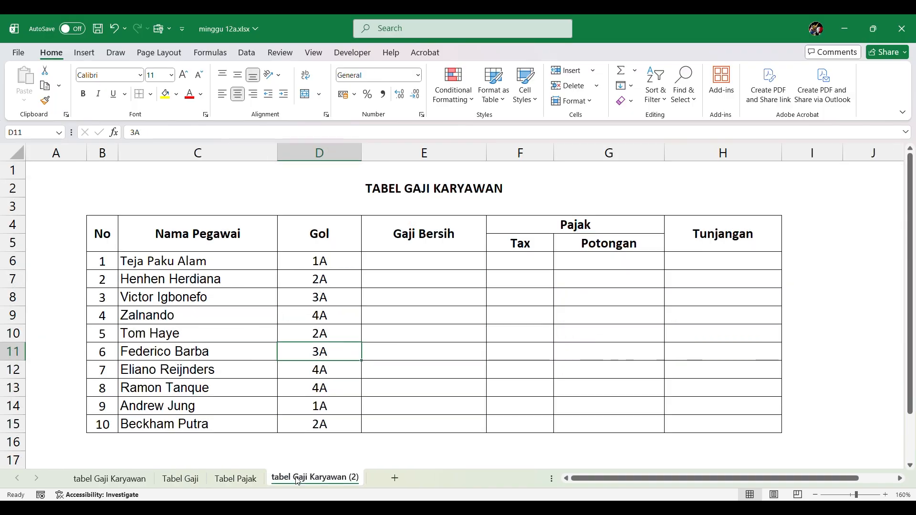
pyautogui.click(344, 317)
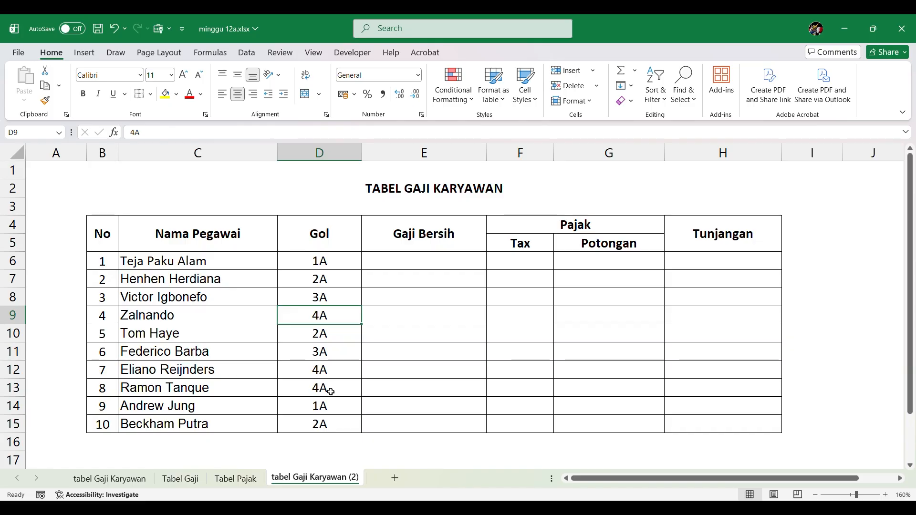
pyautogui.click(236, 478)
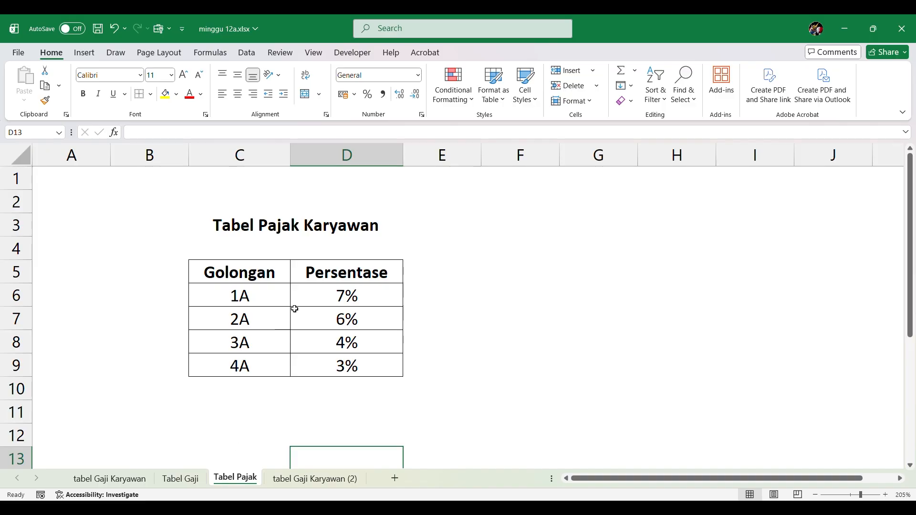
pyautogui.click(189, 480)
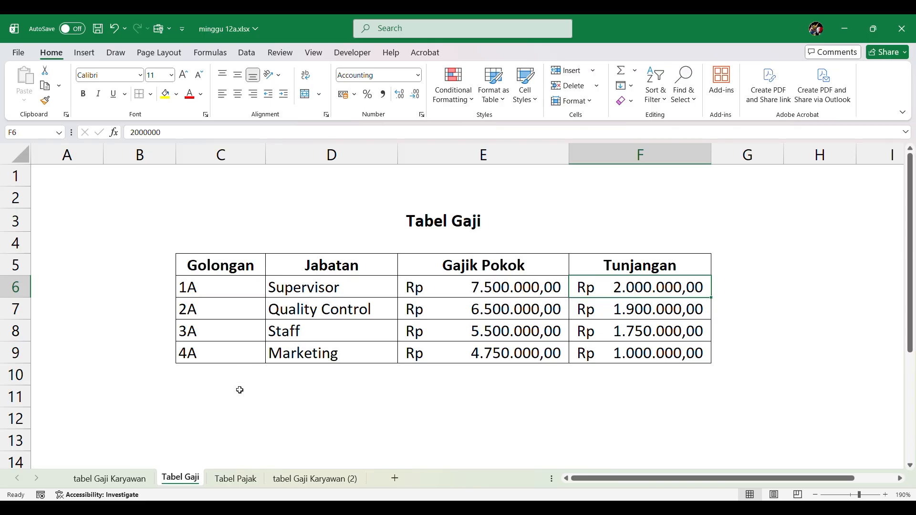
pyautogui.click(312, 479)
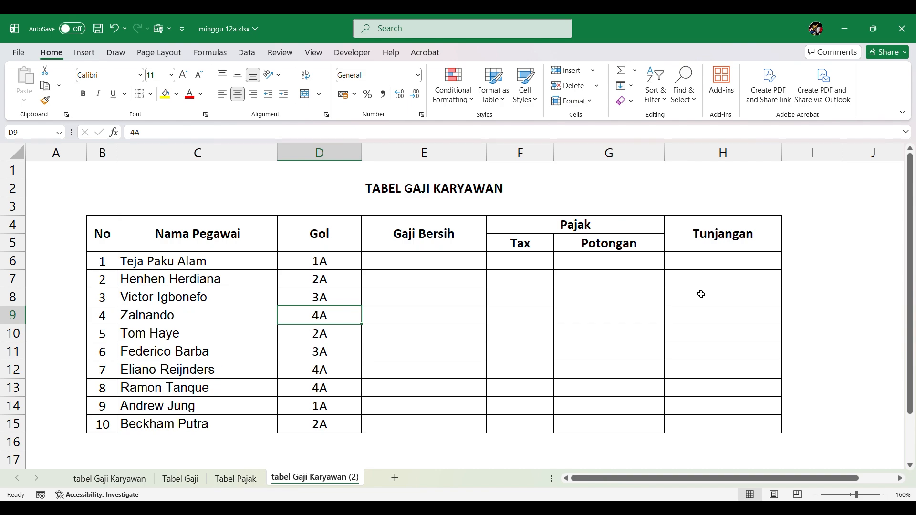
# Step: Try to copy the Tunjangan amounts F6:F9 from Tabel Gaji into H6:H9 of tabel Gaji Karyawan (2)
pyautogui.click(710, 267)
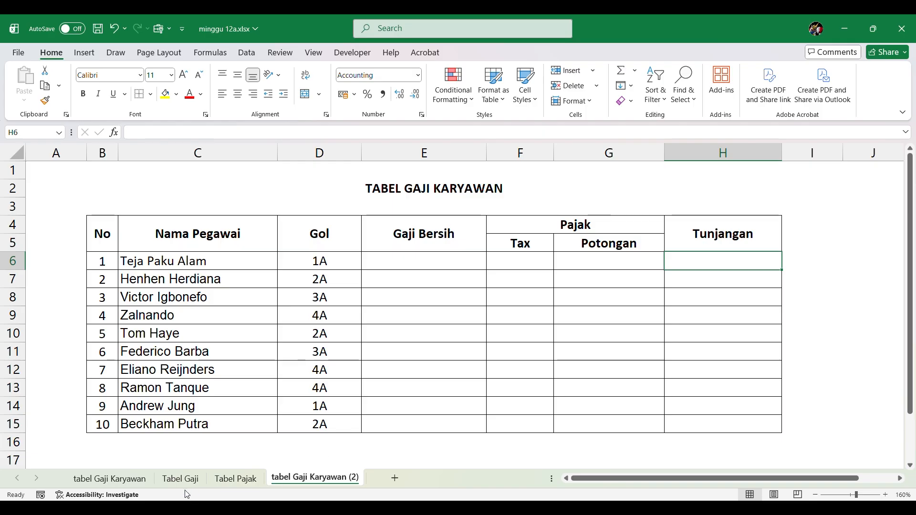
pyautogui.click(180, 478)
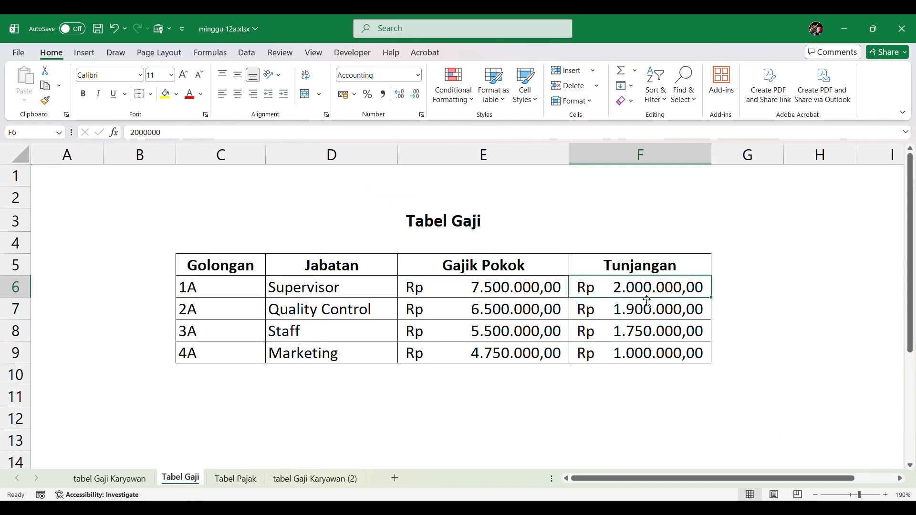
pyautogui.moveTo(649, 287); pyautogui.dragTo(616, 353)
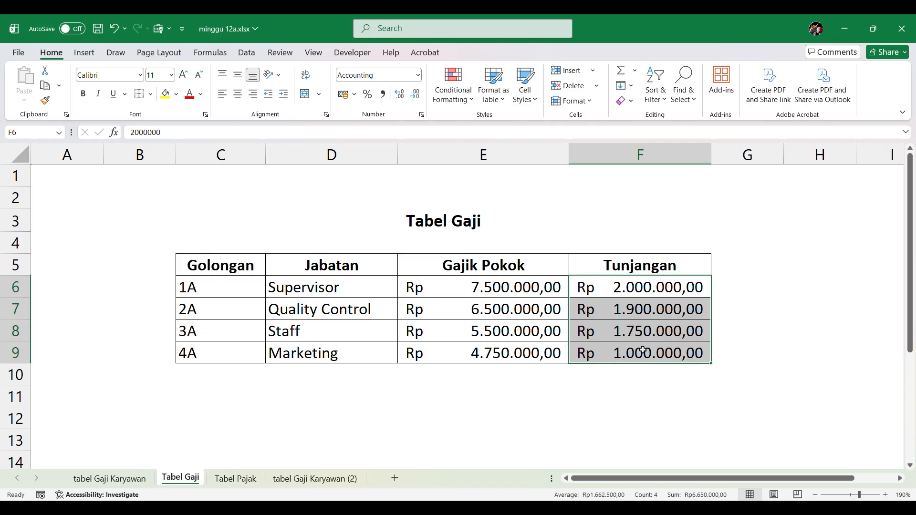
pyautogui.hotkey('ctrl', 'c')
pyautogui.click(314, 478)
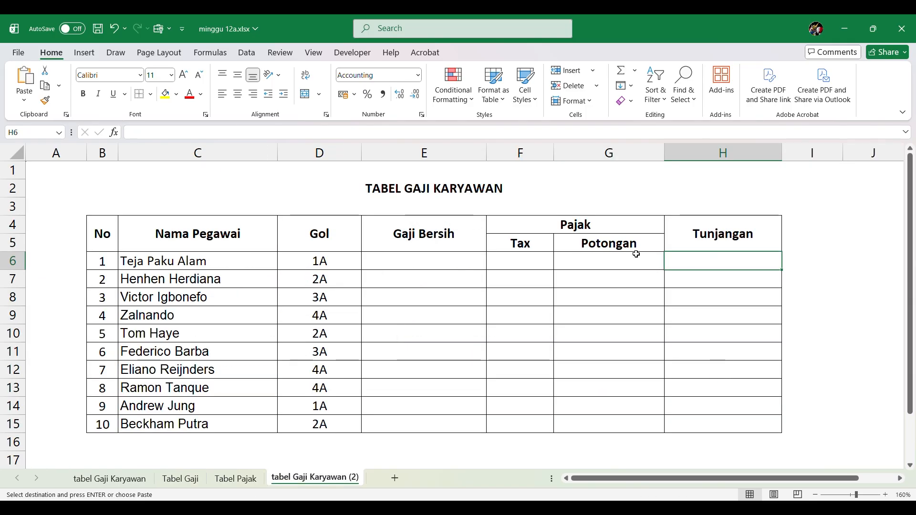
pyautogui.hotkey('ctrl', 'v')
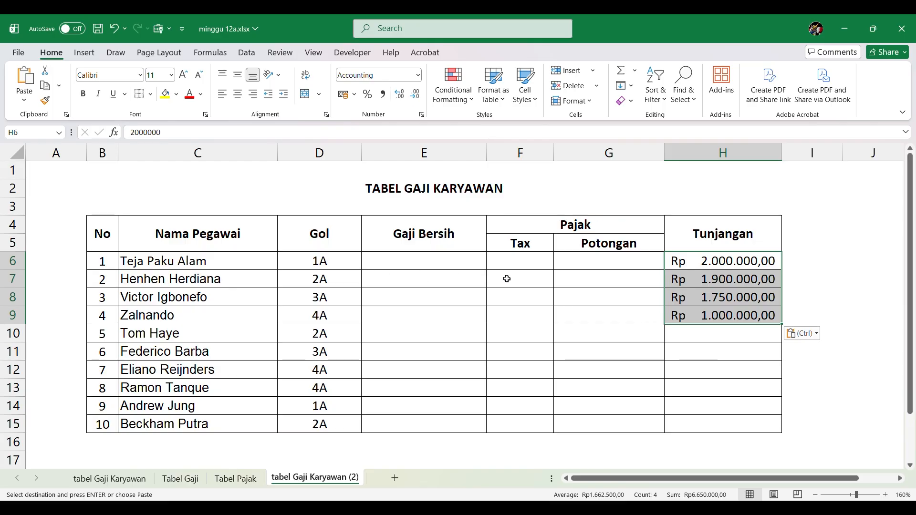
# Step: Clear the pasted Tunjangan amounts from H6:H9
pyautogui.press('ctrl')
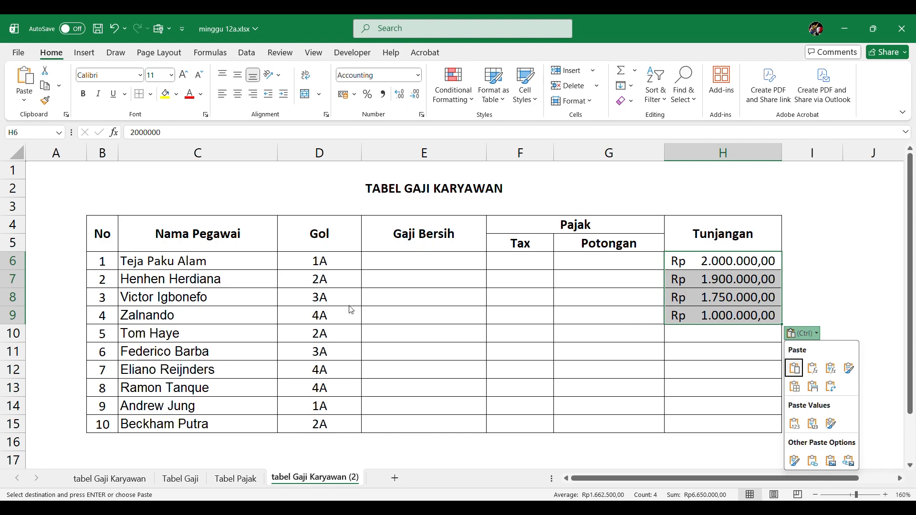
pyautogui.press('Escape')
pyautogui.press('Delete')
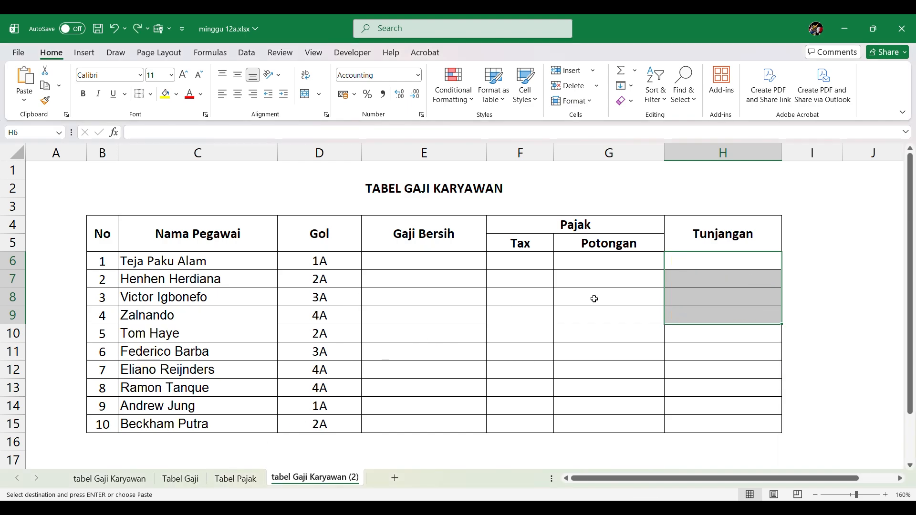
# Step: Begin a VLOOKUP formula in Tunjangan cell H6 with the Gol range D6:D15 as the lookup value
pyautogui.click(698, 262)
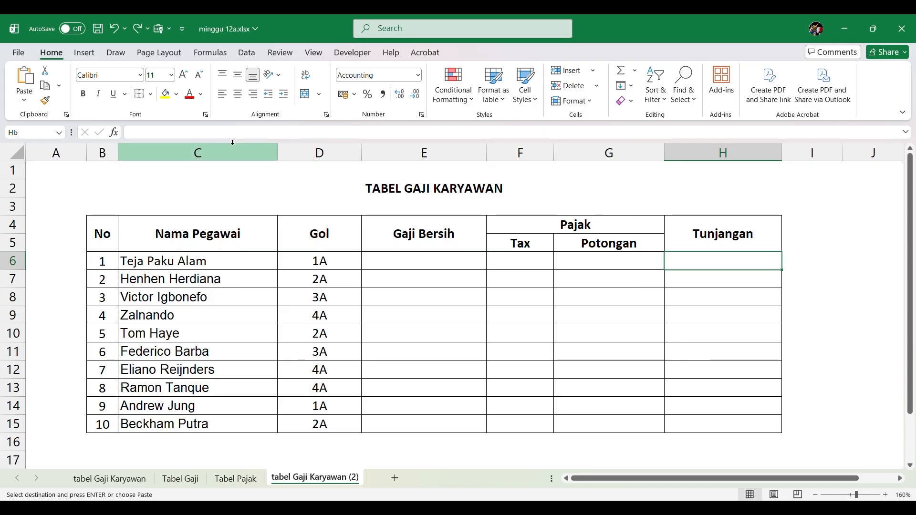
pyautogui.click(258, 136)
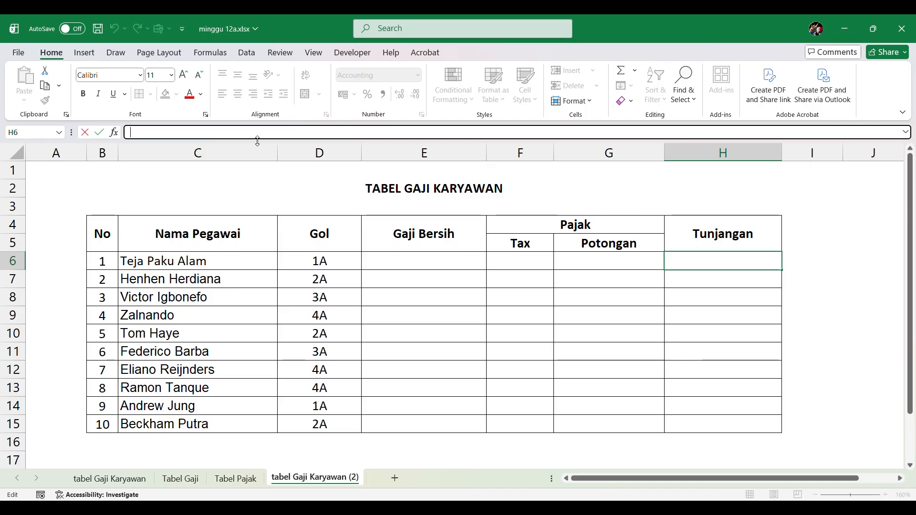
pyautogui.write('=')
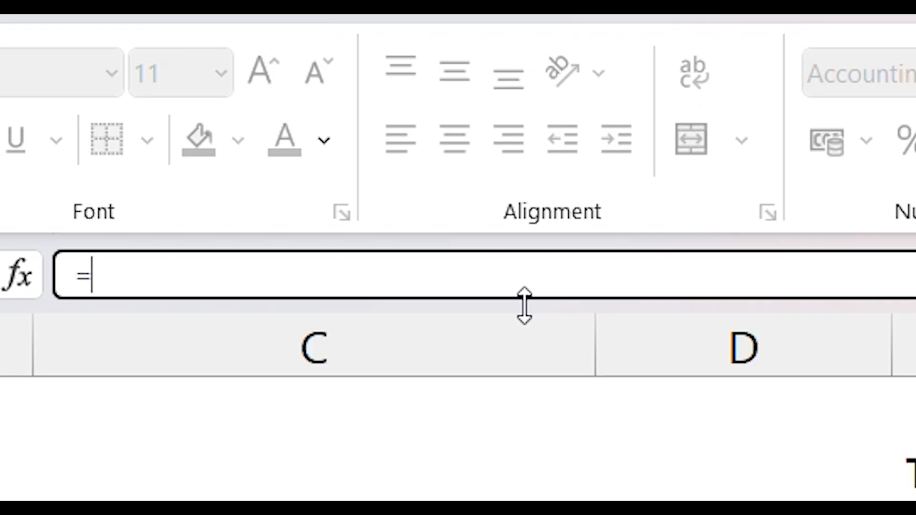
pyautogui.write('v')
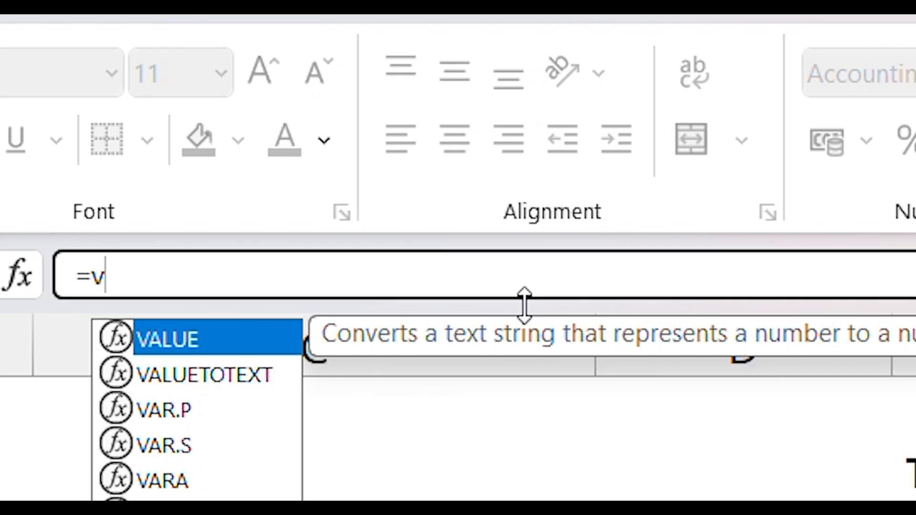
pyautogui.write('l')
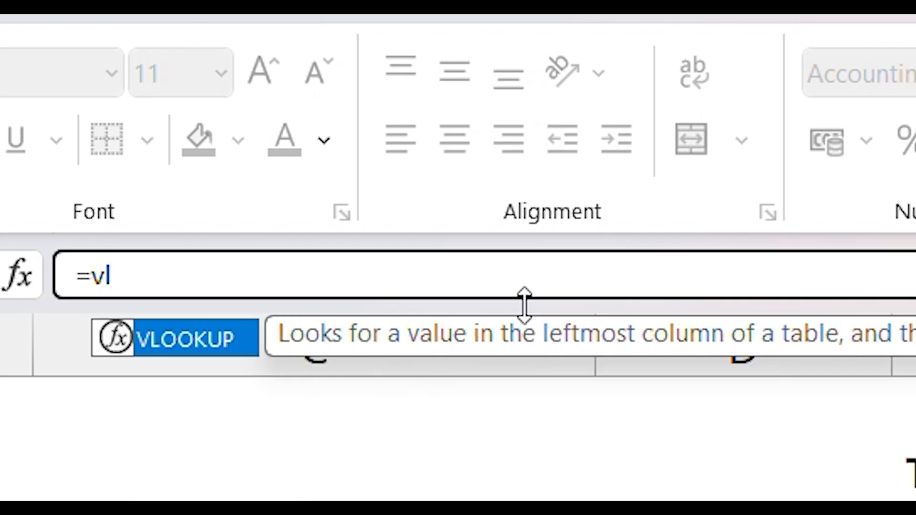
pyautogui.click(200, 358)
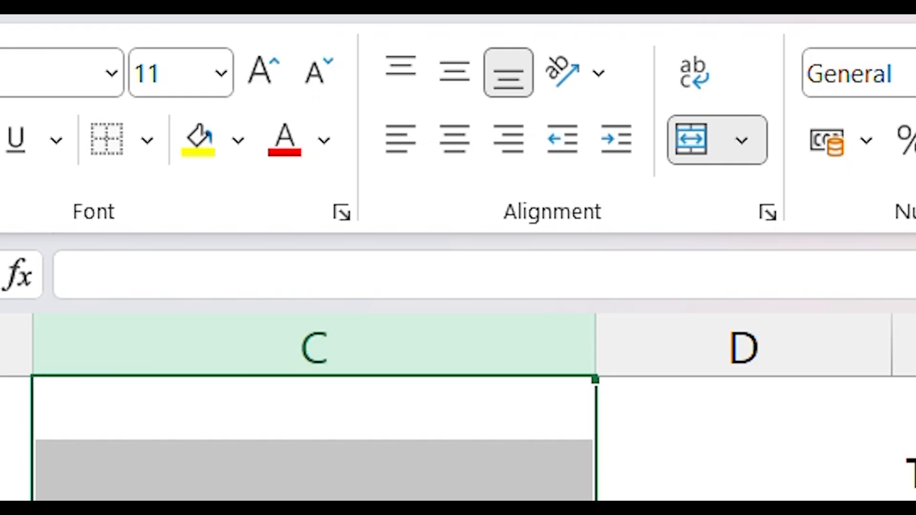
pyautogui.click(906, 496)
pyautogui.click(411, 286)
pyautogui.write('oo')
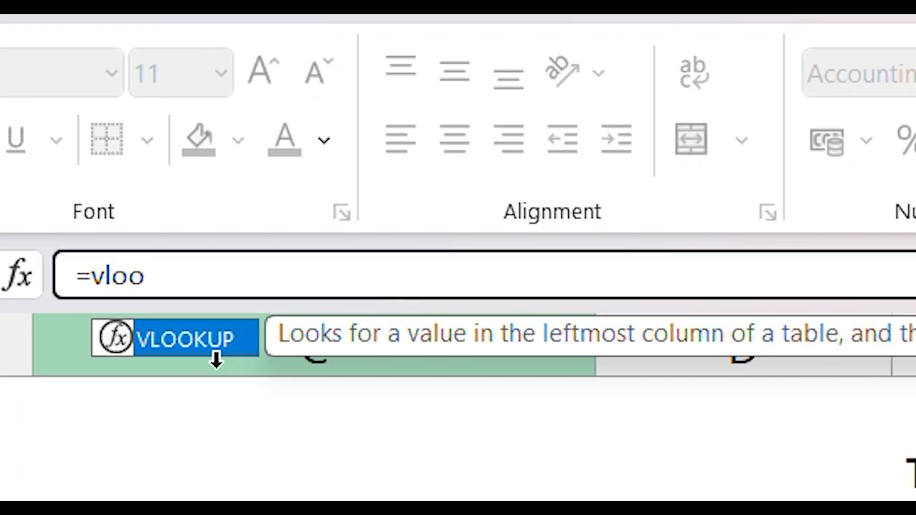
pyautogui.doubleClick(209, 347)
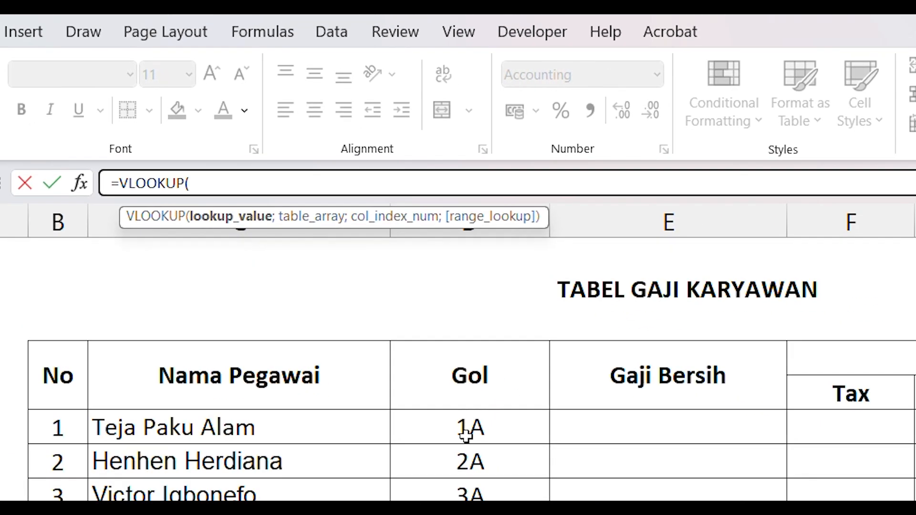
pyautogui.moveTo(320, 261); pyautogui.dragTo(311, 435)
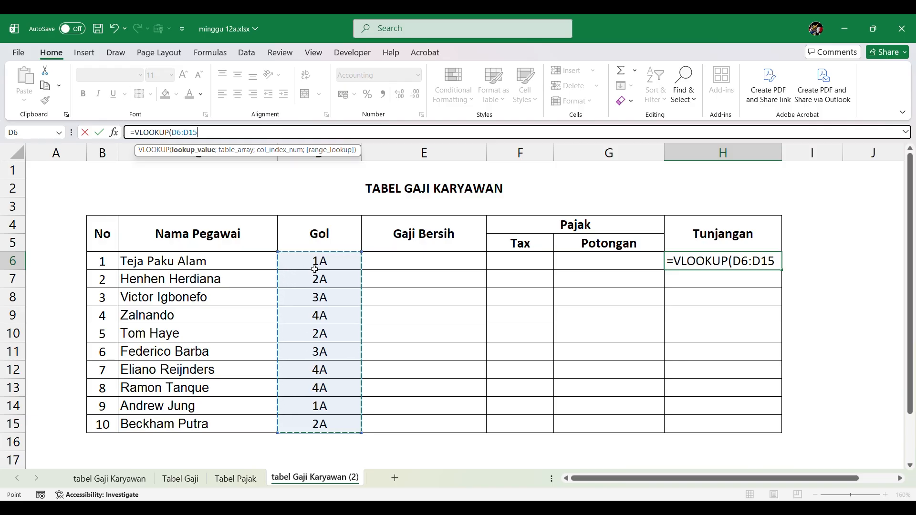
pyautogui.write(';')
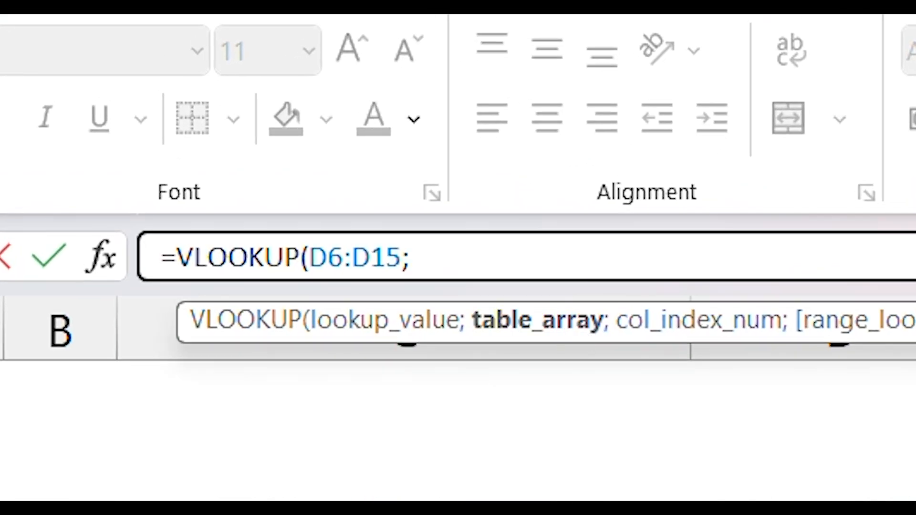
# Step: Complete the Tunjangan VLOOKUP in H6 with table array C6:F9 from Tabel Gaji and column index 2
pyautogui.hotkey('ctrl', 'pagedown')
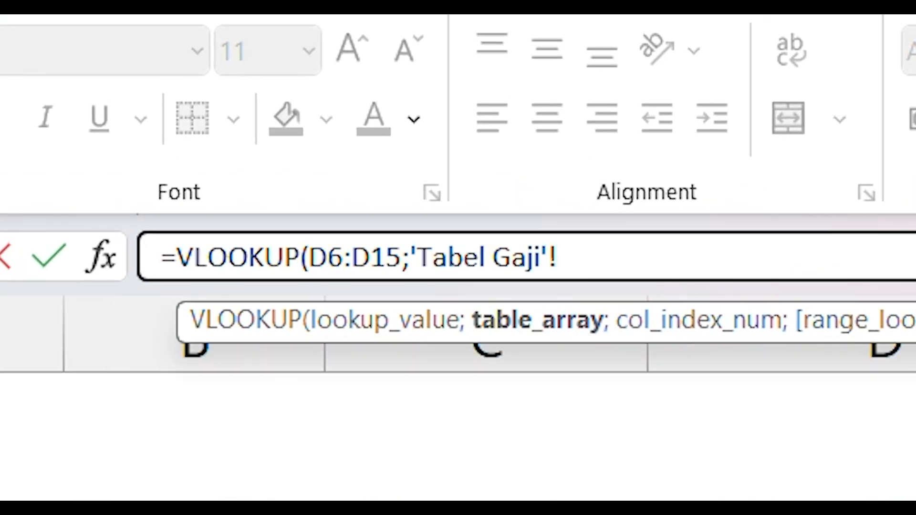
pyautogui.moveTo(486, 498); pyautogui.dragTo(913, 500)
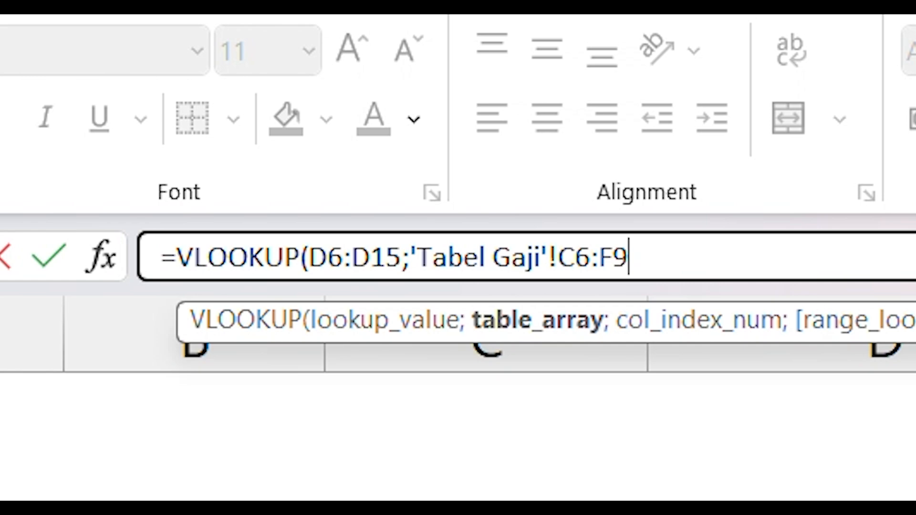
pyautogui.moveTo(487, 498); pyautogui.dragTo(914, 500)
pyautogui.moveTo(486, 498); pyautogui.dragTo(913, 500)
pyautogui.moveTo(483, 353); pyautogui.dragTo(640, 353)
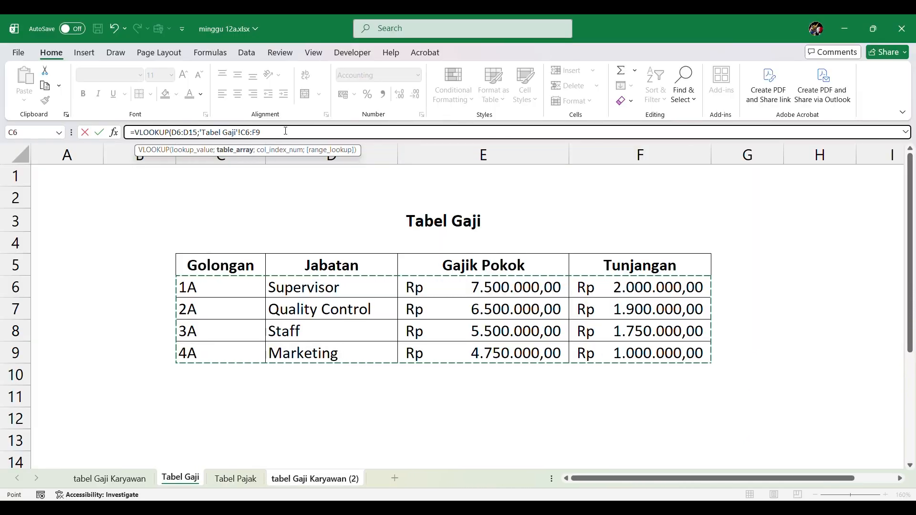
pyautogui.write(';2')
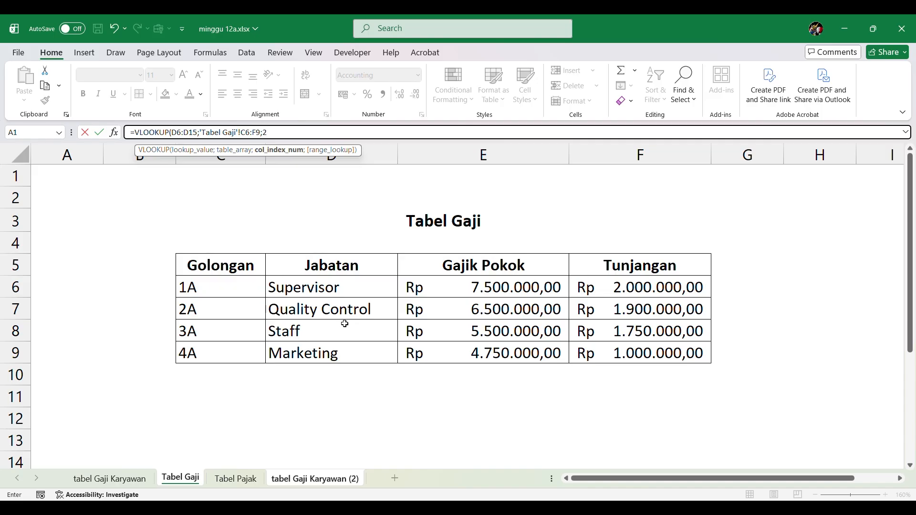
pyautogui.write(')')
pyautogui.press('Return')
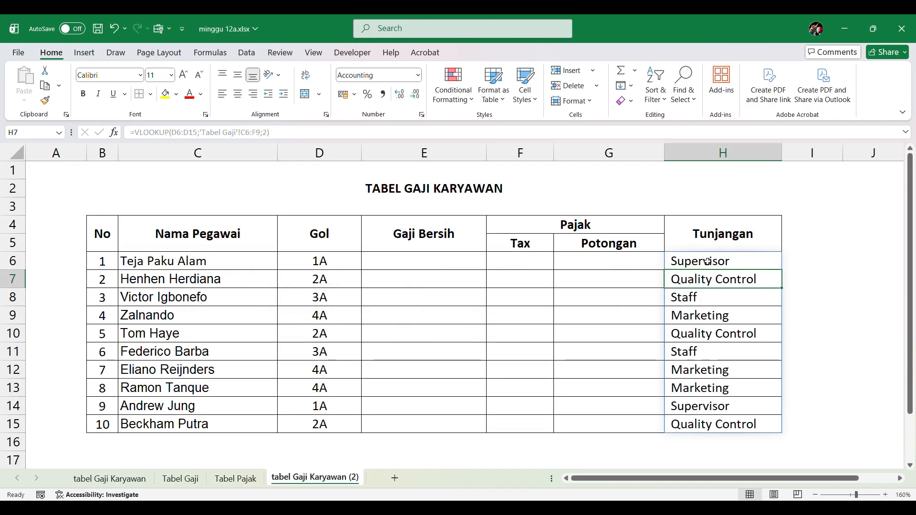
# Step: Change the column index of the VLOOKUP formula in H6 to 3
pyautogui.click(723, 262)
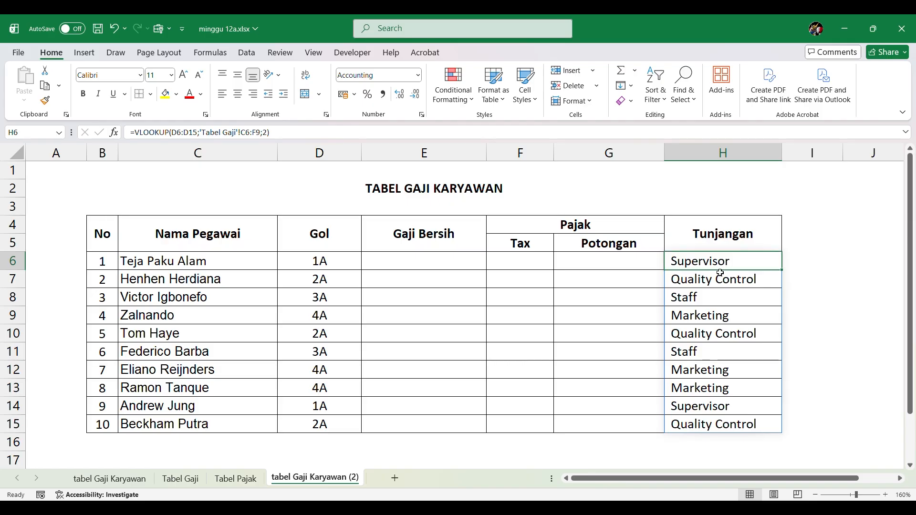
pyautogui.click(267, 132)
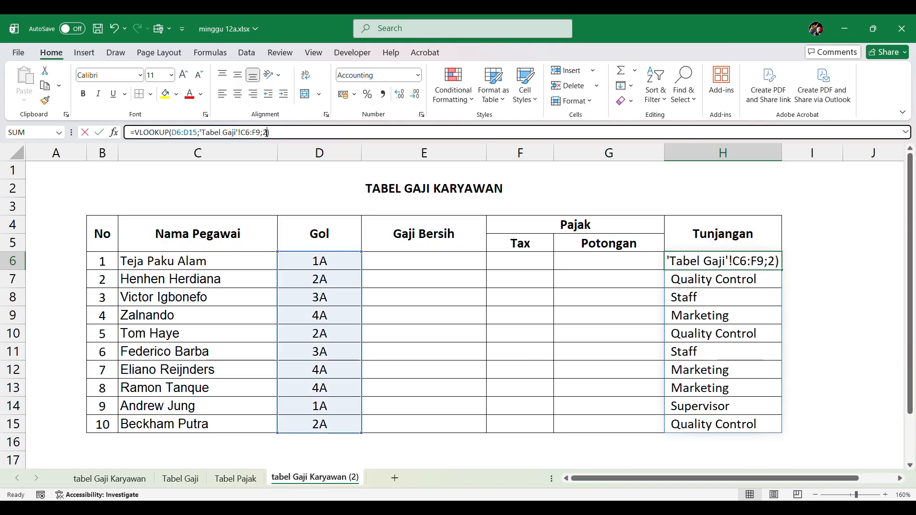
pyautogui.press('BackSpace')
pyautogui.write('3')
pyautogui.press('Return')
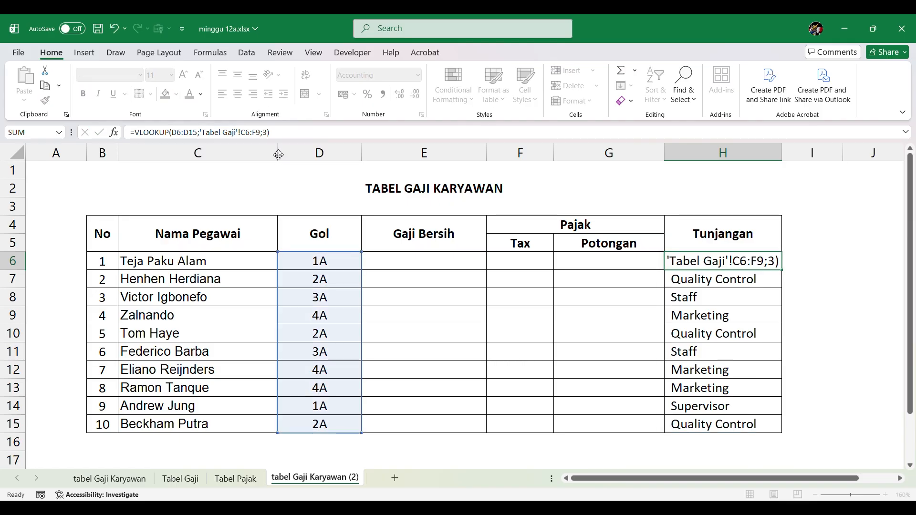
# Step: Set the column index of the H6 VLOOKUP to 4 and check the amounts against the Tunjangan column on Tabel Gaji
pyautogui.click(685, 263)
pyautogui.click(263, 131)
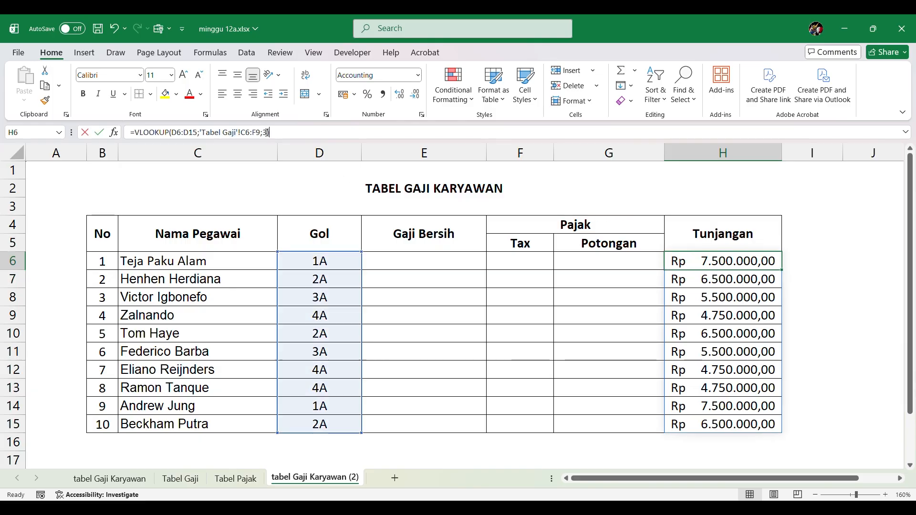
pyautogui.press('BackSpace')
pyautogui.write('4')
pyautogui.press('Return')
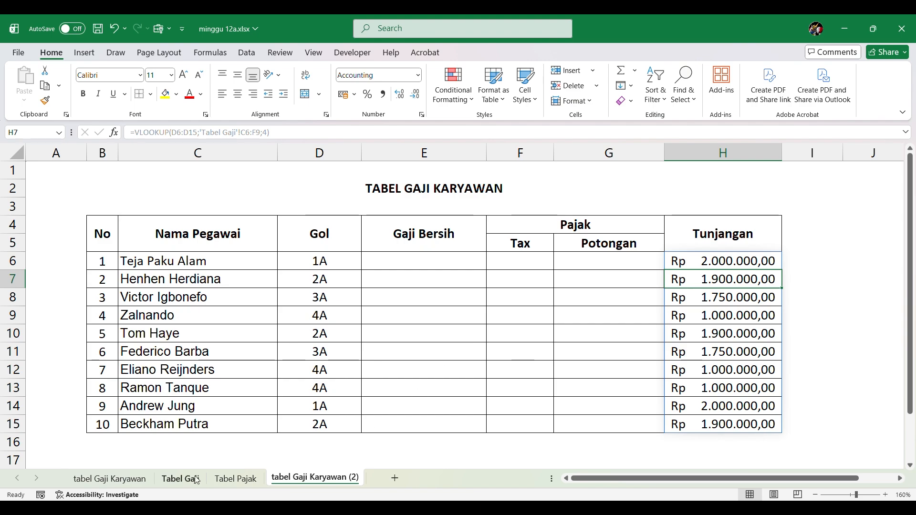
pyautogui.click(181, 479)
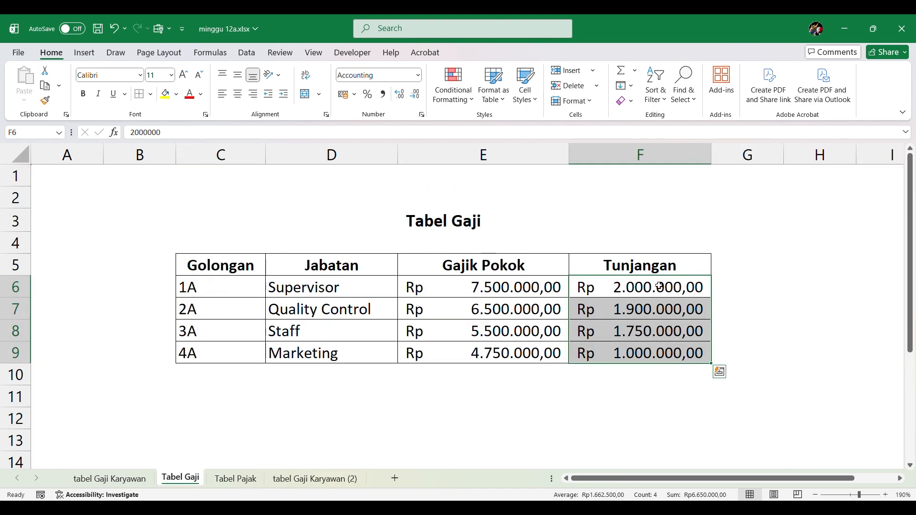
pyautogui.click(333, 478)
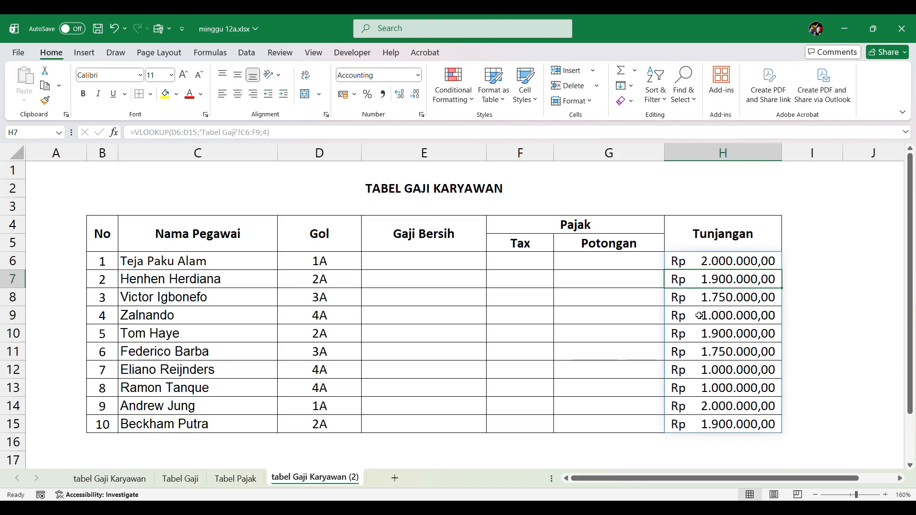
# Step: Try to fill the Tunjangan formula from H6 down through H15, and undo the fill
pyautogui.click(729, 256)
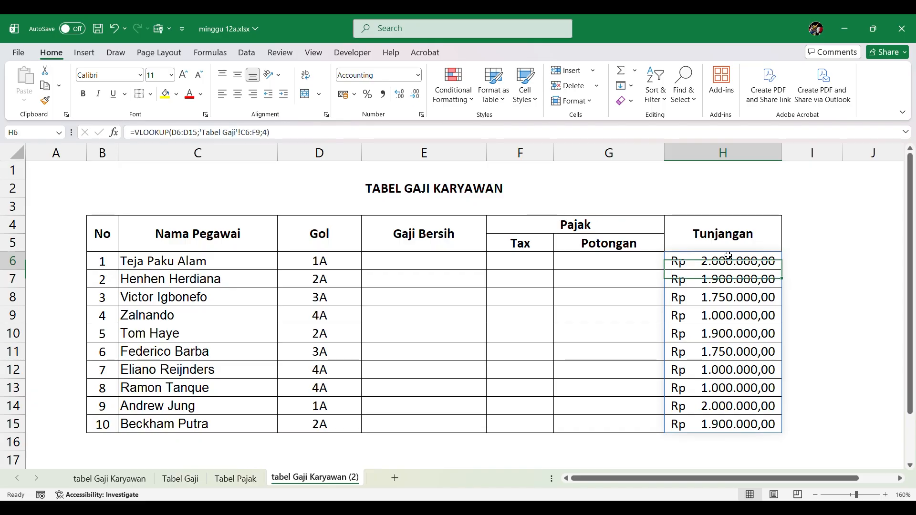
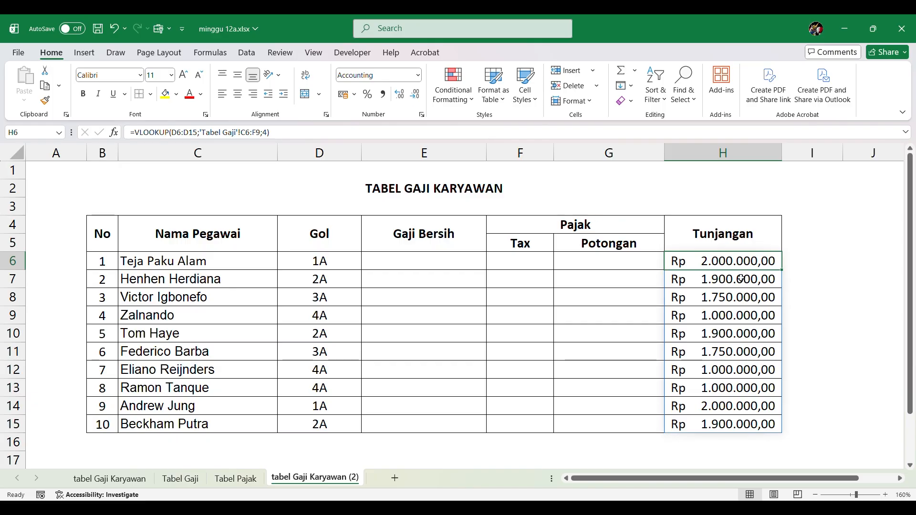
pyautogui.moveTo(782, 271); pyautogui.dragTo(782, 432)
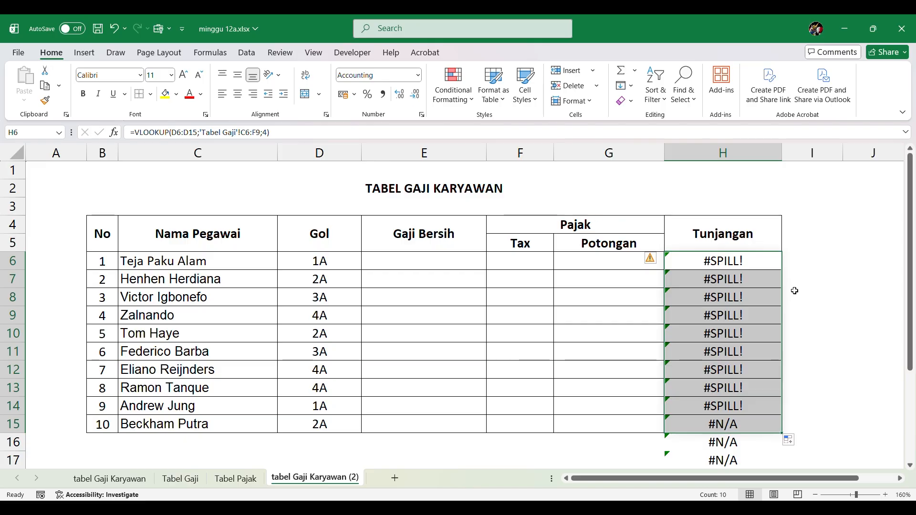
pyautogui.click(775, 275)
pyautogui.click(762, 267)
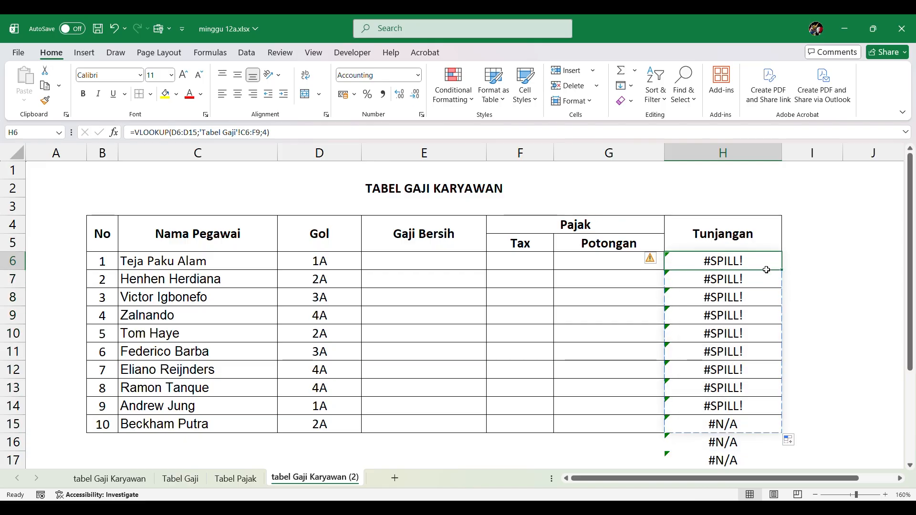
pyautogui.click(760, 280)
pyautogui.click(759, 292)
pyautogui.click(759, 267)
pyautogui.hotkey('ctrl', 'z')
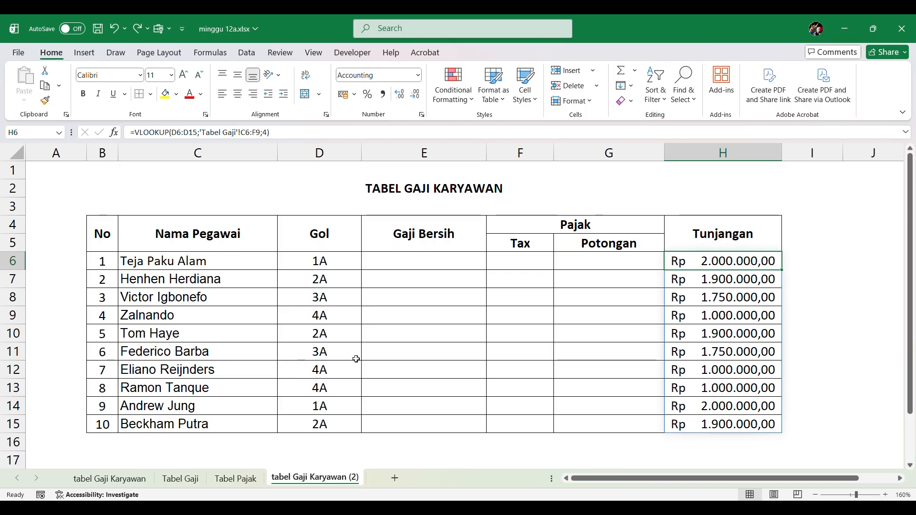
# Step: Begin a VLOOKUP formula in Tax cell F6 with the Gol range D6:D15 as the lookup value
pyautogui.click(510, 266)
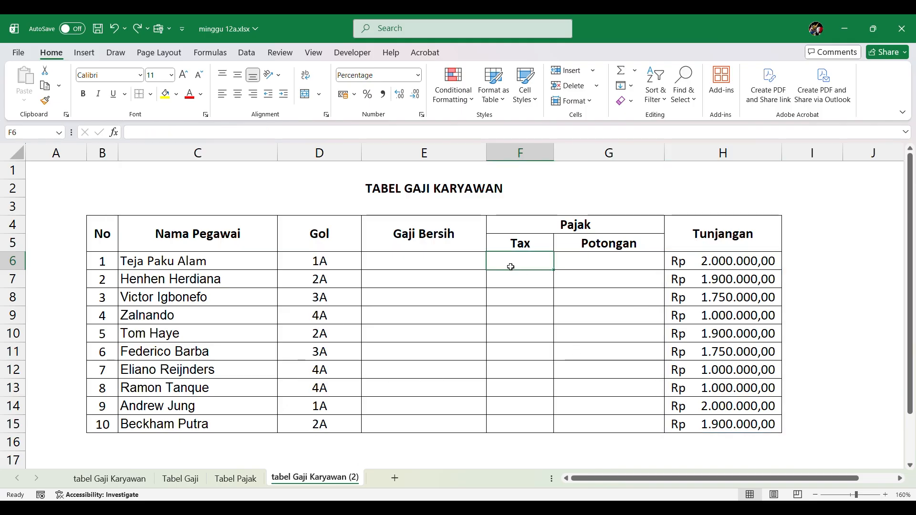
pyautogui.click(233, 132)
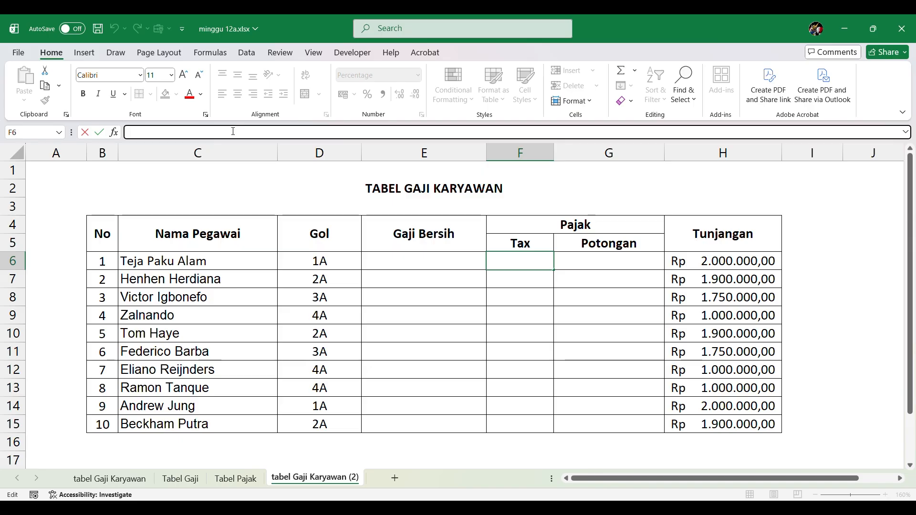
pyautogui.write('=')
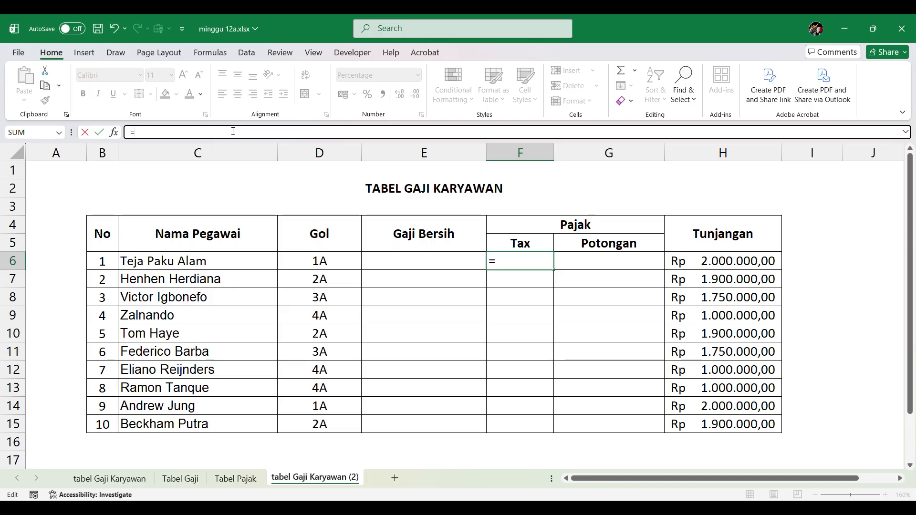
pyautogui.write('vloo')
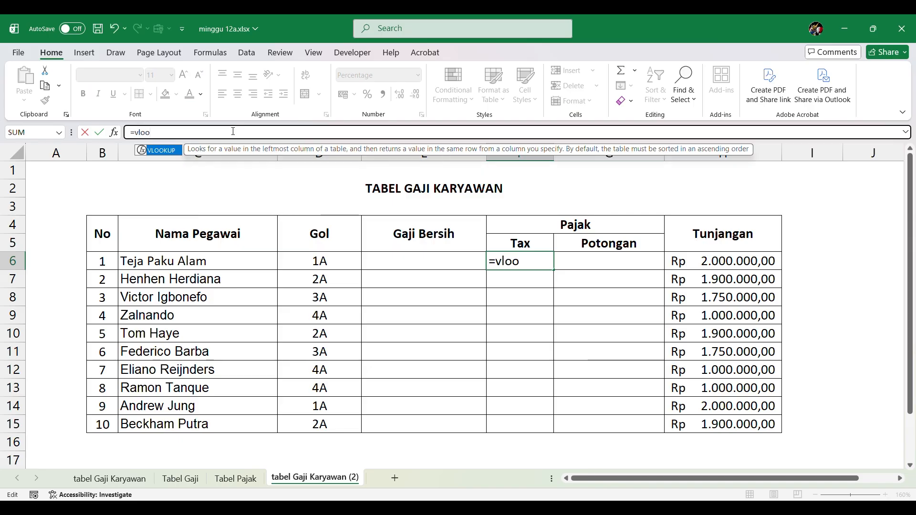
pyautogui.doubleClick(157, 150)
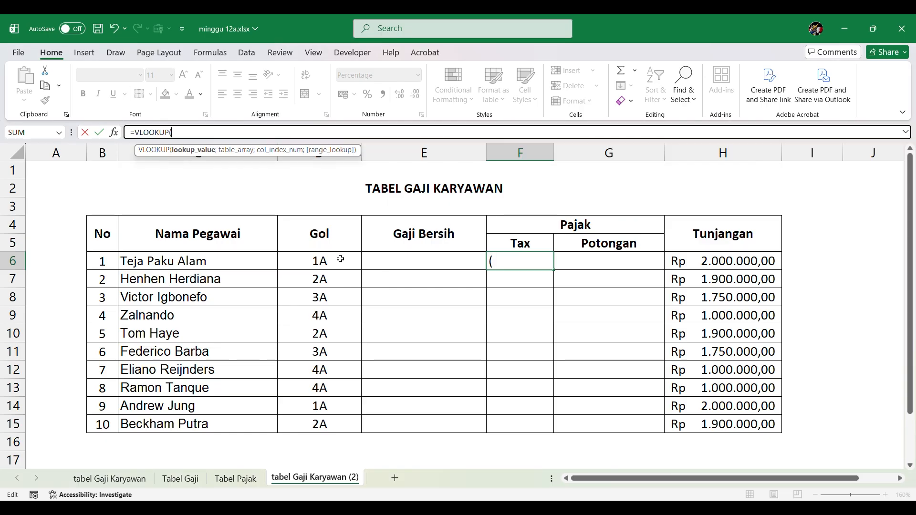
pyautogui.moveTo(340, 259); pyautogui.dragTo(339, 422)
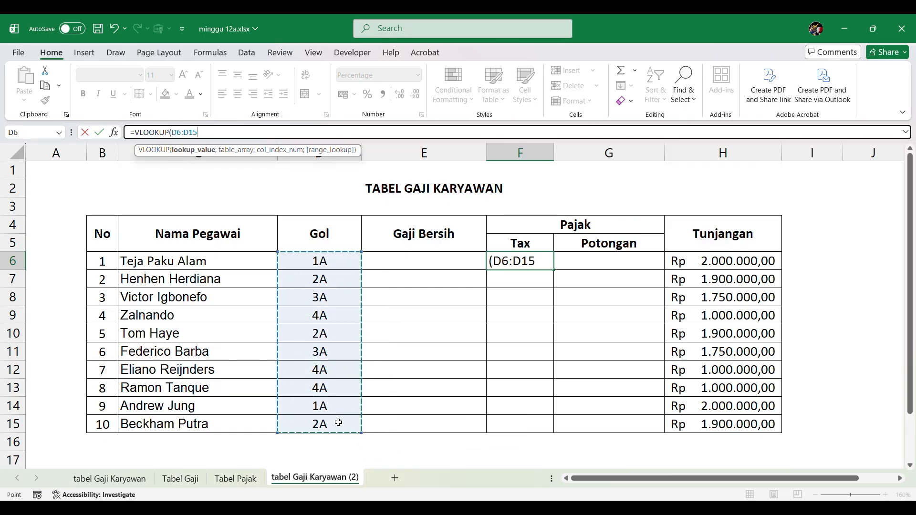
pyautogui.write(';')
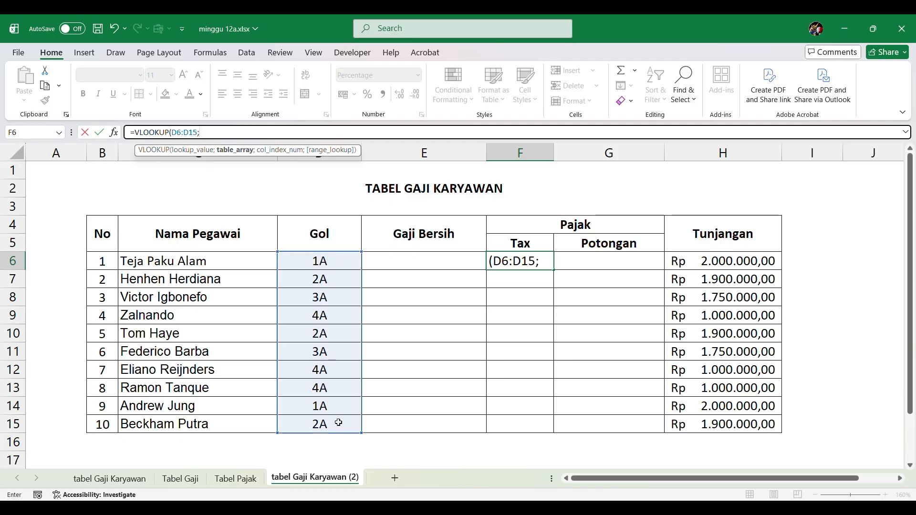
# Step: Complete the Tax VLOOKUP with table array C6:D9 from Tabel Pajak and column index 2
pyautogui.click(253, 479)
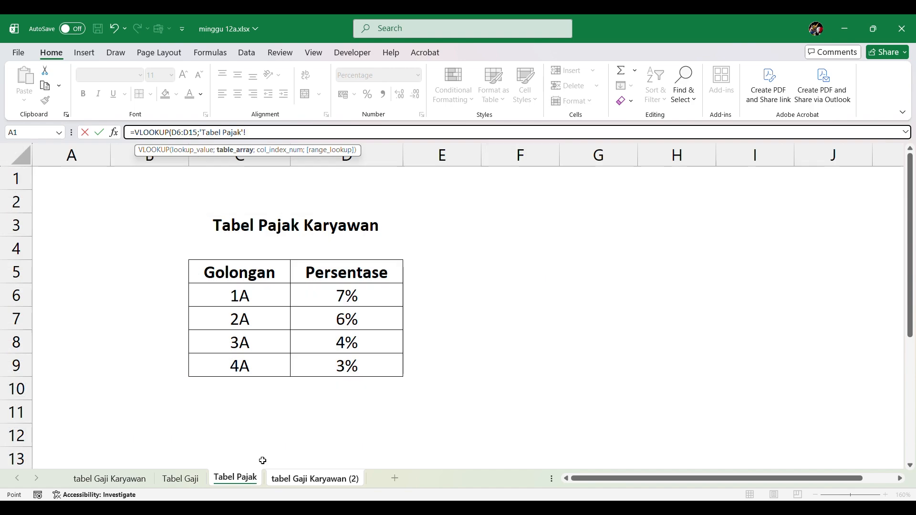
pyautogui.moveTo(256, 293); pyautogui.dragTo(349, 358)
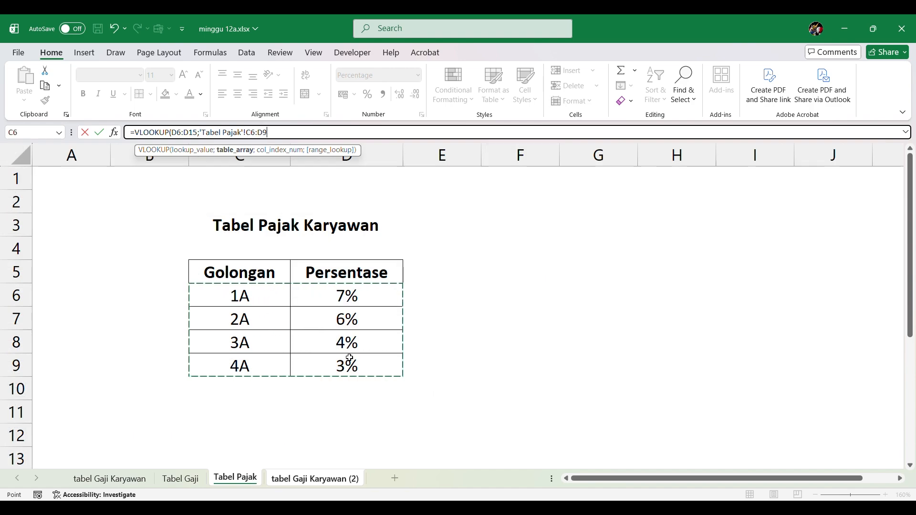
pyautogui.write(';')
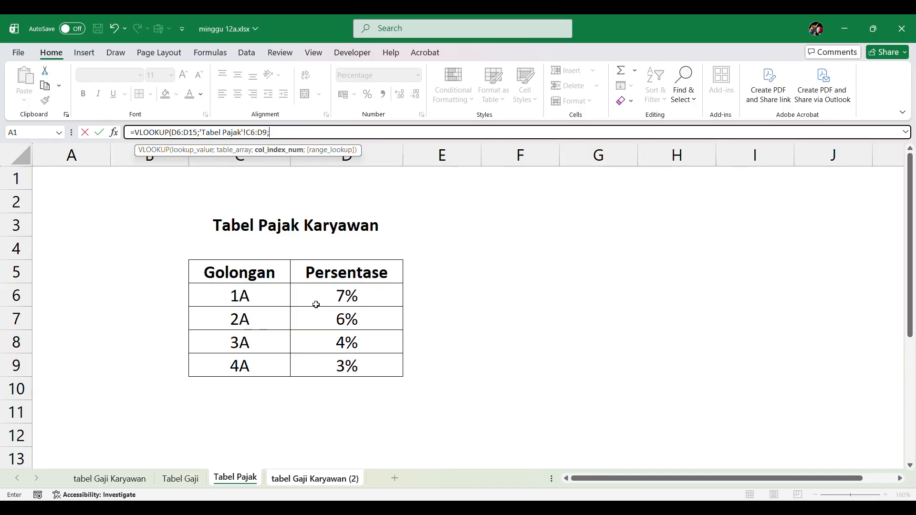
pyautogui.write('2)')
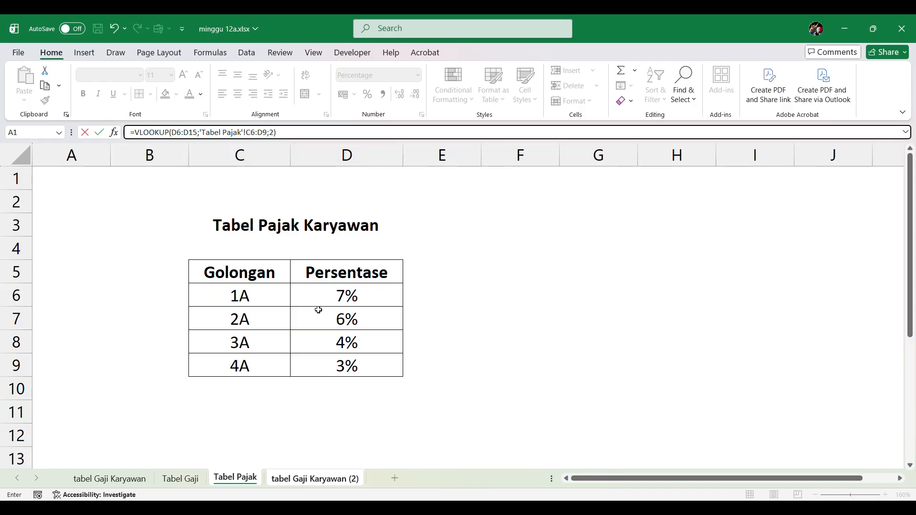
pyautogui.press('Return')
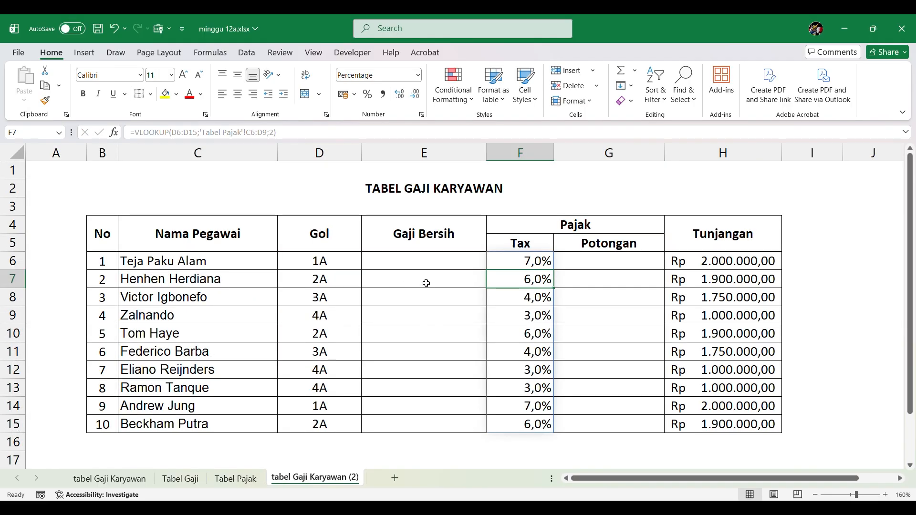
# Step: Check the Gajik Pokok column on Tabel Gaji as the source for Potongan cell G6
pyautogui.click(609, 256)
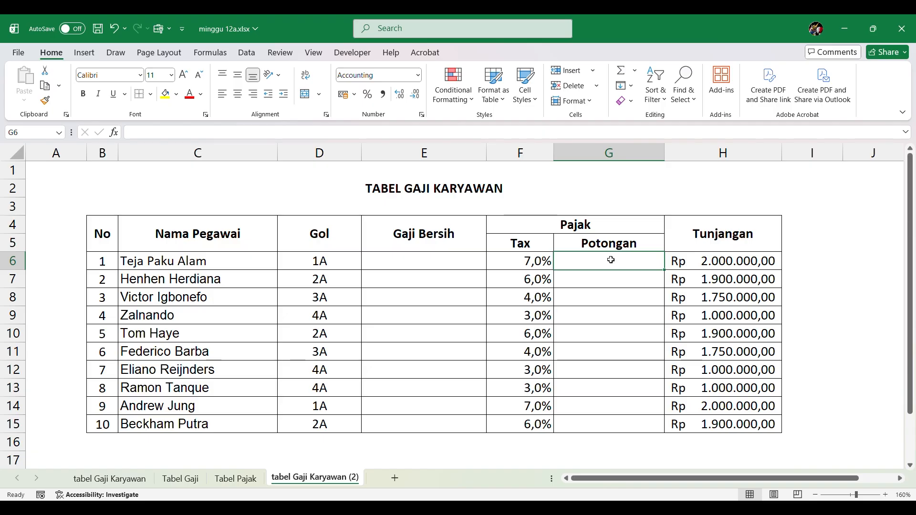
pyautogui.click(180, 479)
pyautogui.click(528, 312)
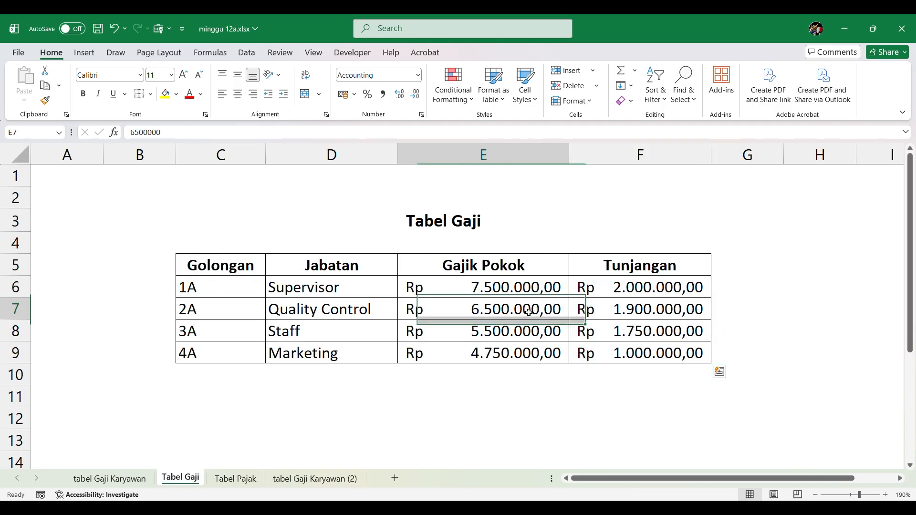
pyautogui.click(288, 485)
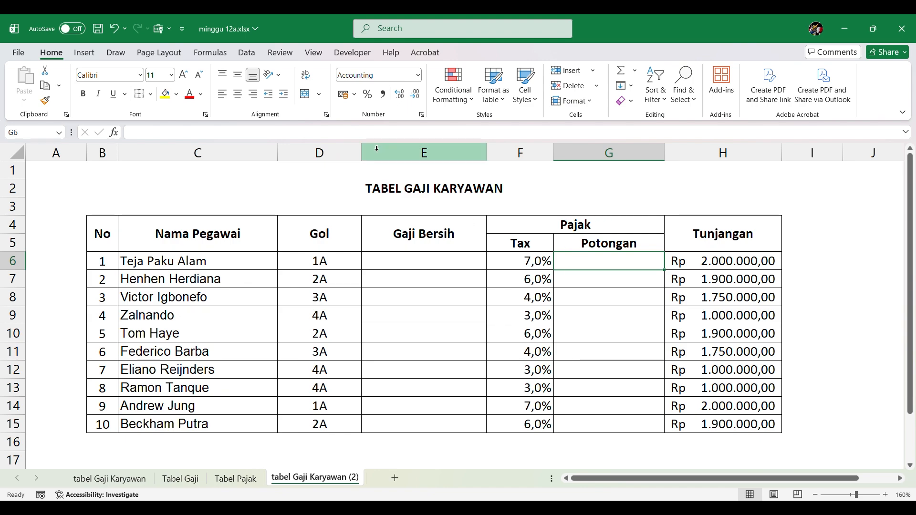
pyautogui.click(363, 134)
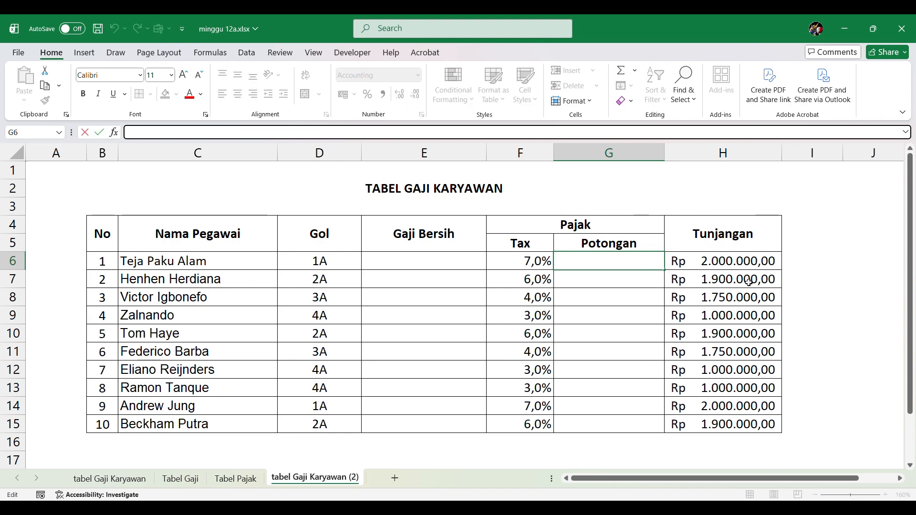
# Step: Copy the Tunjangan VLOOKUP formula from H6 into Potongan cell G6
pyautogui.click(733, 262)
pyautogui.moveTo(270, 132); pyautogui.dragTo(138, 133)
pyautogui.hotkey('ctrl', 'c')
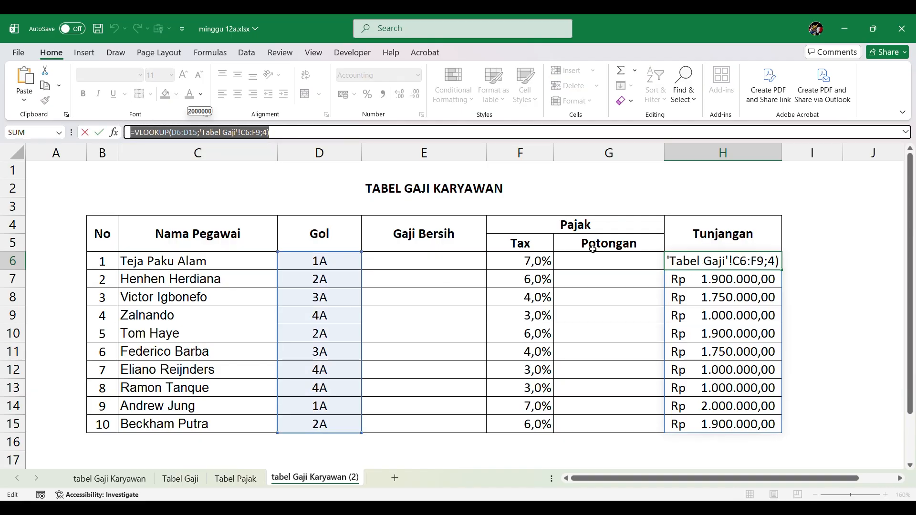
pyautogui.press('Return')
pyautogui.click(572, 261)
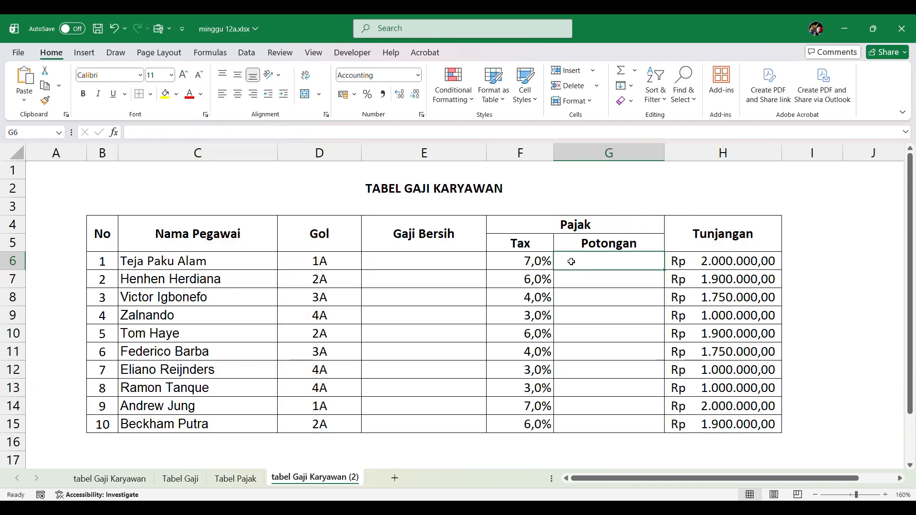
pyautogui.click(270, 128)
pyautogui.hotkey('ctrl', 'v')
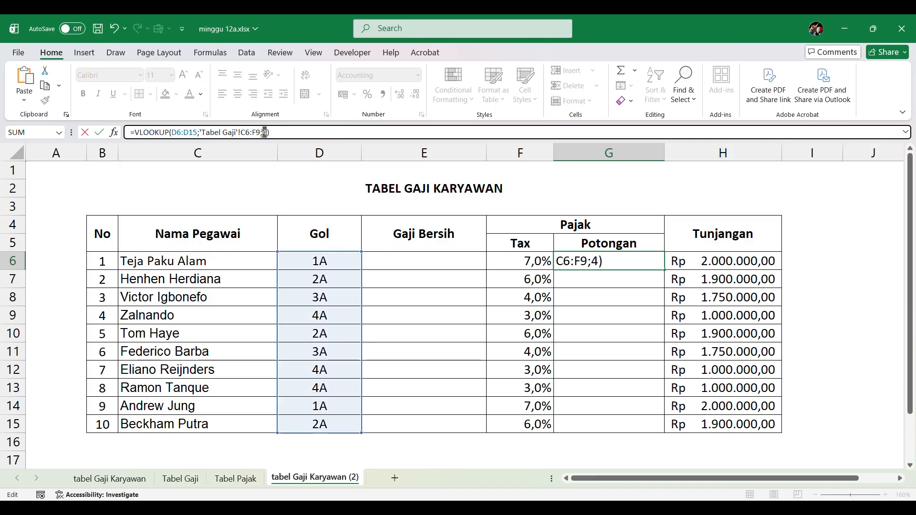
# Step: Set the column index of the VLOOKUP in G6 to 3 for the Gajik Pokok column
pyautogui.doubleClick(264, 132)
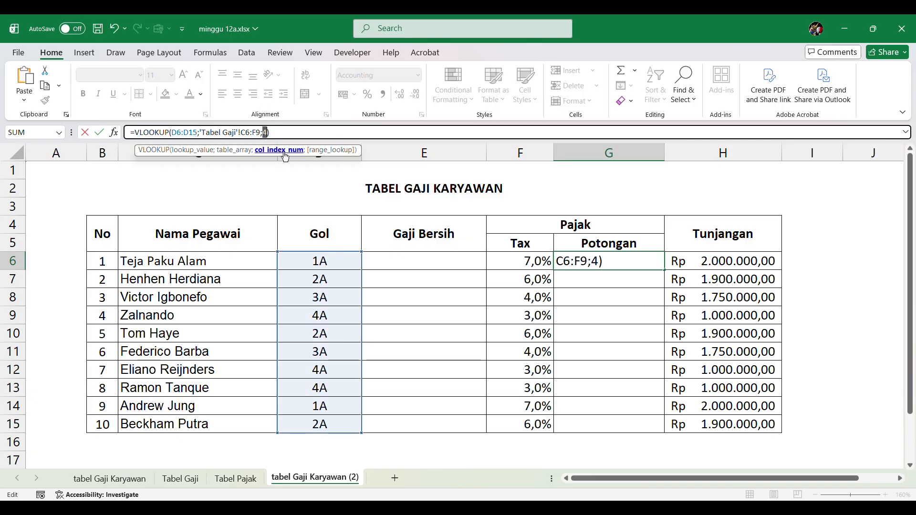
pyautogui.write('3')
pyautogui.press('Return')
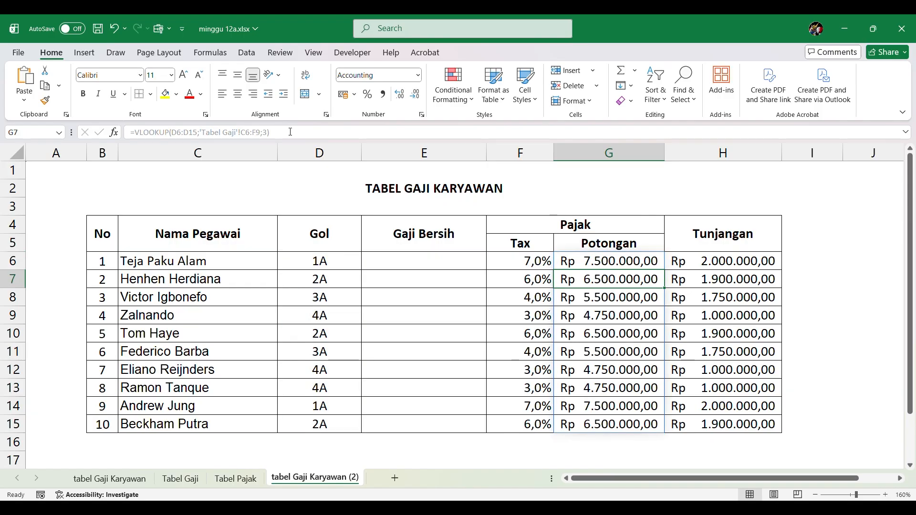
pyautogui.press('BackSpace')
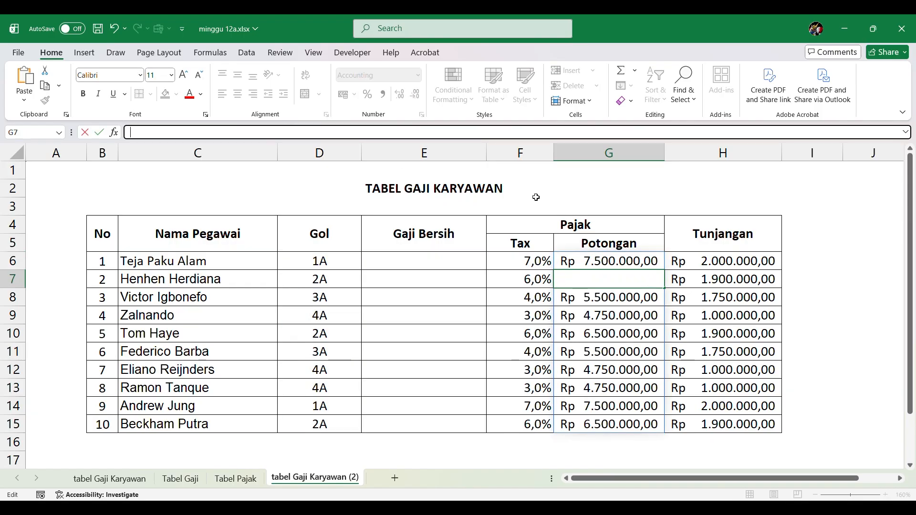
pyautogui.press('Escape')
# Step: Multiply the Potongan VLOOKUP in G6 by the Tax cell F6
pyautogui.click(622, 266)
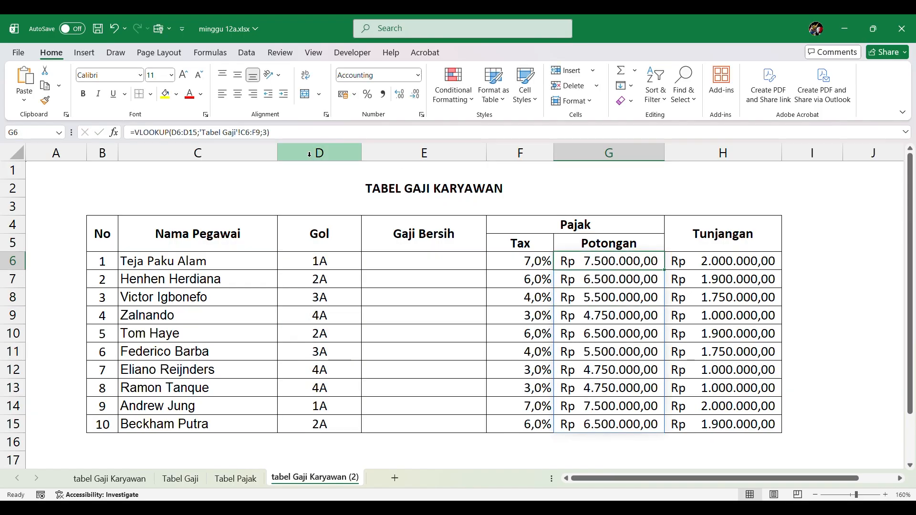
pyautogui.click(291, 133)
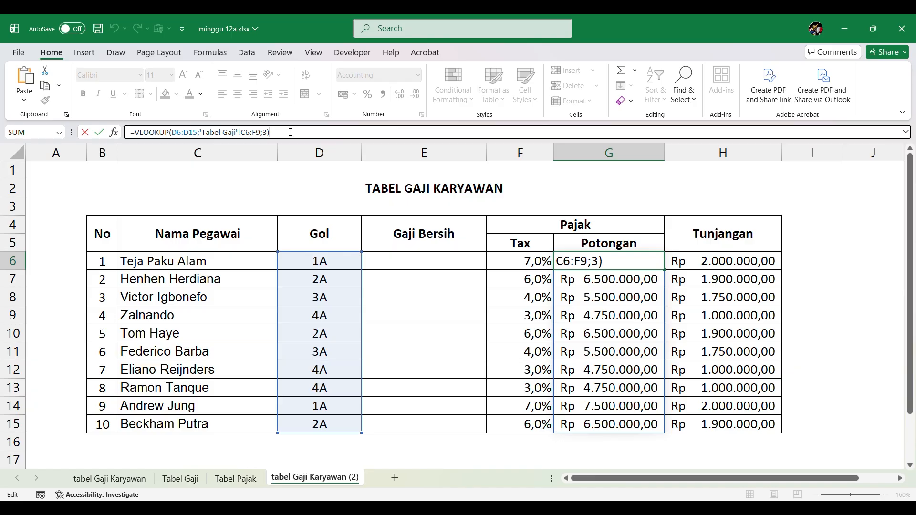
pyautogui.write('*')
pyautogui.click(522, 262)
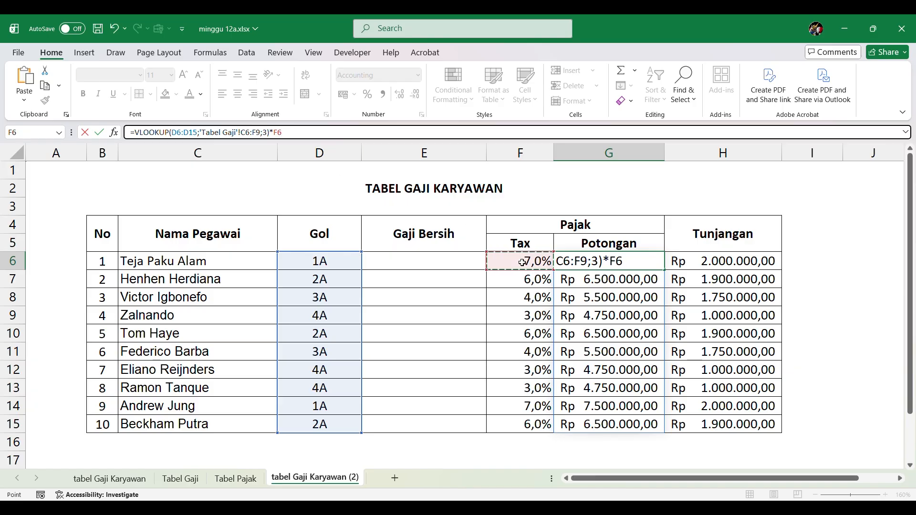
pyautogui.press('Return')
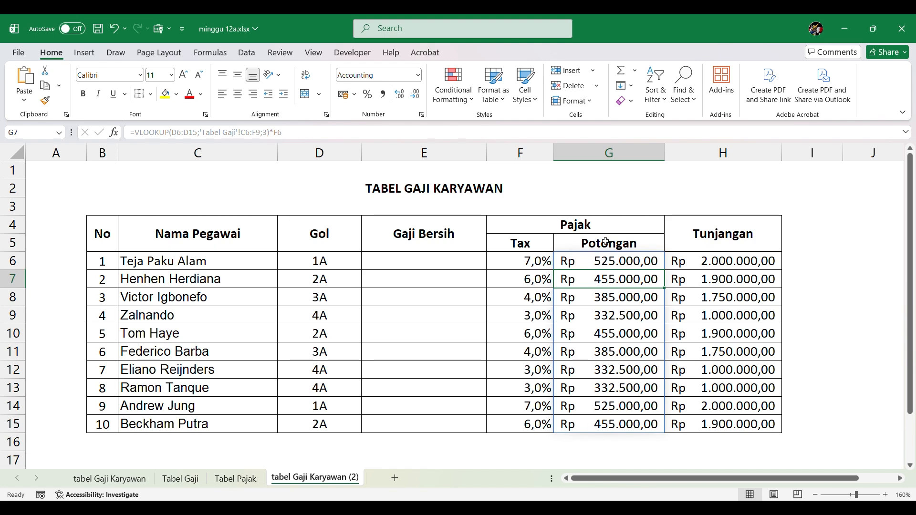
# Step: Review the Potongan formula in G6 and compare it with the source table on Tabel Gaji
pyautogui.click(611, 262)
pyautogui.click(328, 131)
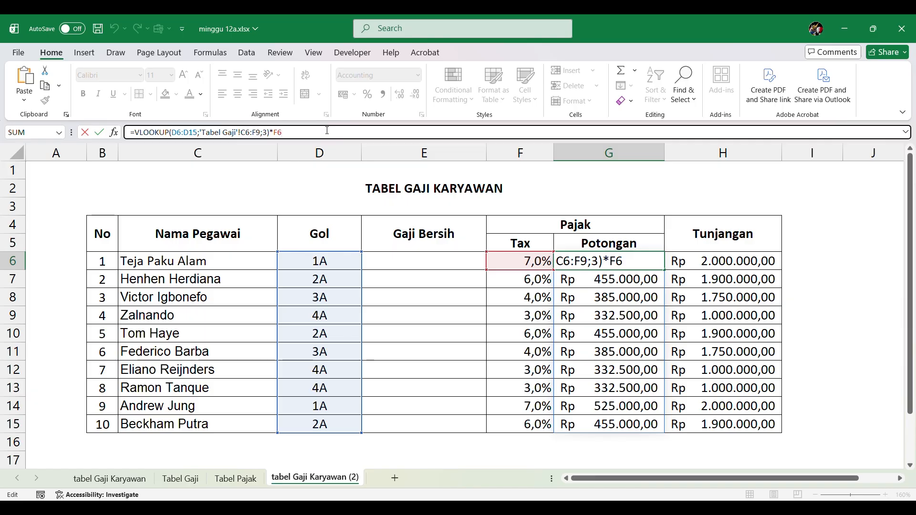
pyautogui.press('Return')
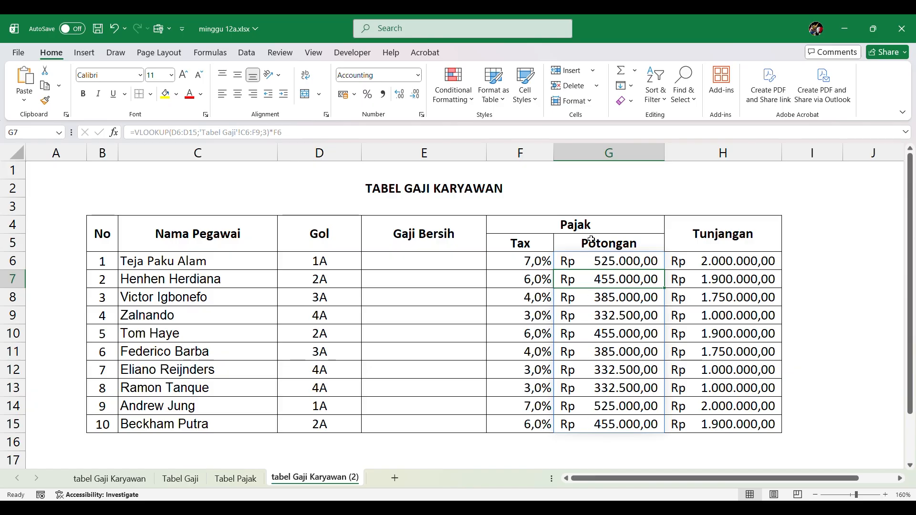
pyautogui.click(591, 263)
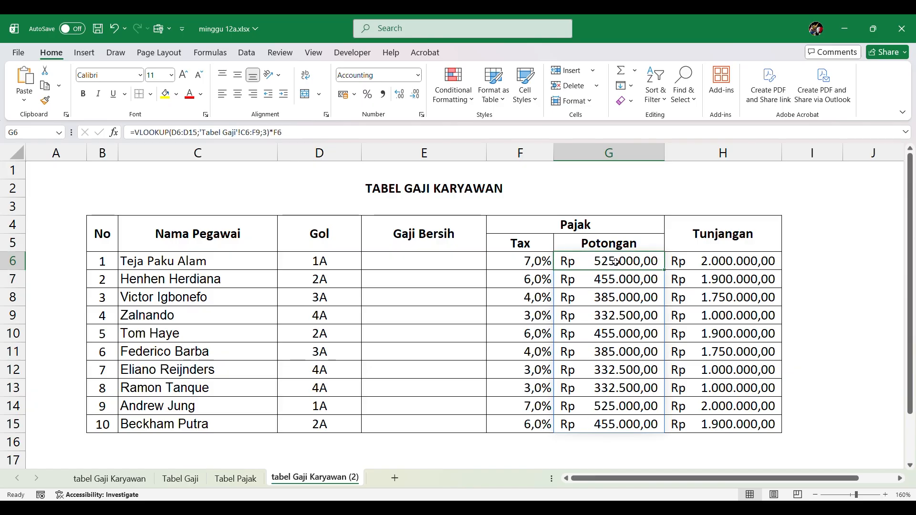
pyautogui.click(193, 479)
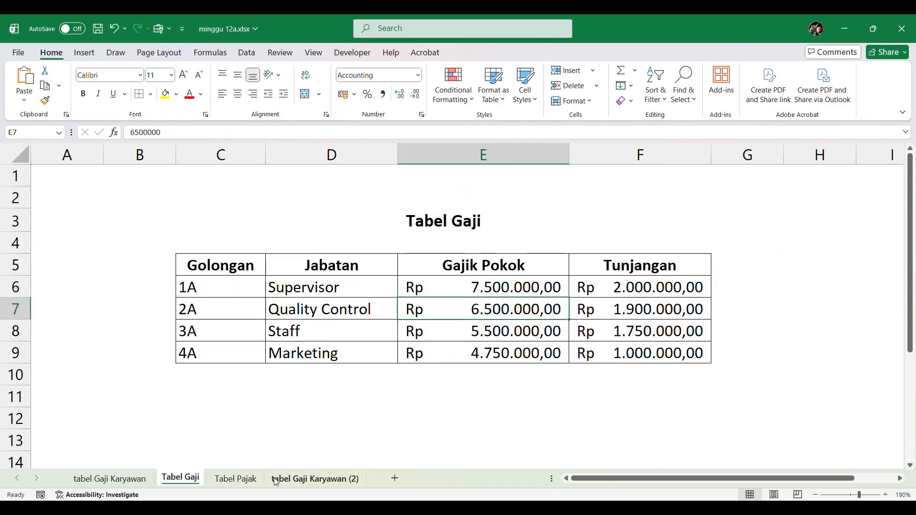
pyautogui.click(305, 478)
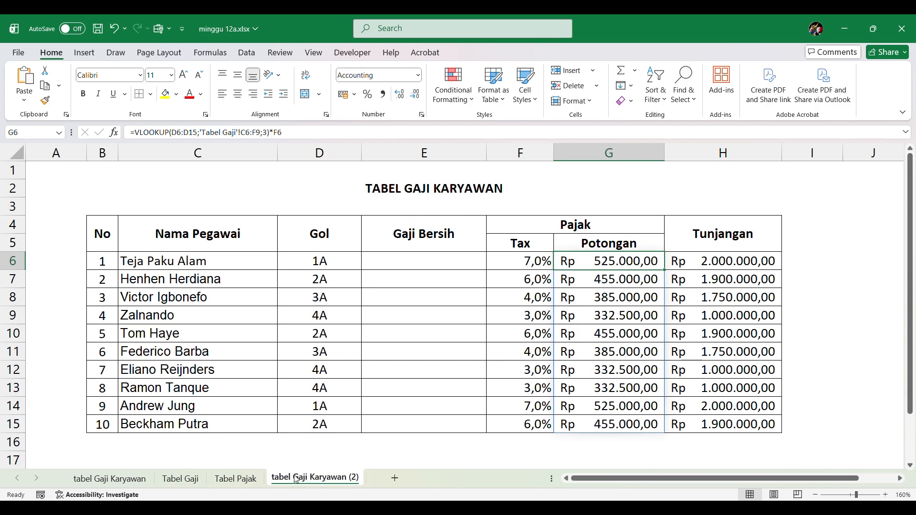
# Step: Copy only the VLOOKUP part of the G6 formula, without the F6 multiplication, into Gaji Bersih cell E6
pyautogui.click(263, 132)
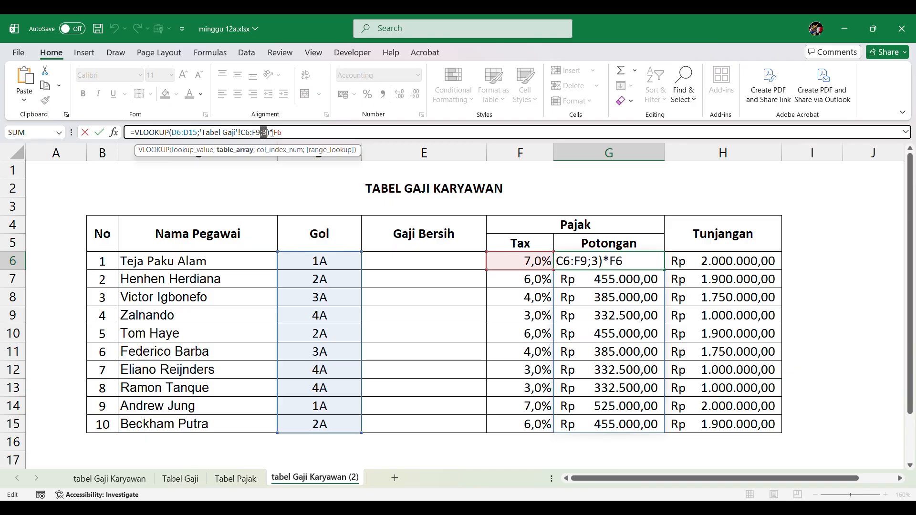
pyautogui.moveTo(268, 132); pyautogui.dragTo(129, 142)
pyautogui.hotkey('ctrl', 'c')
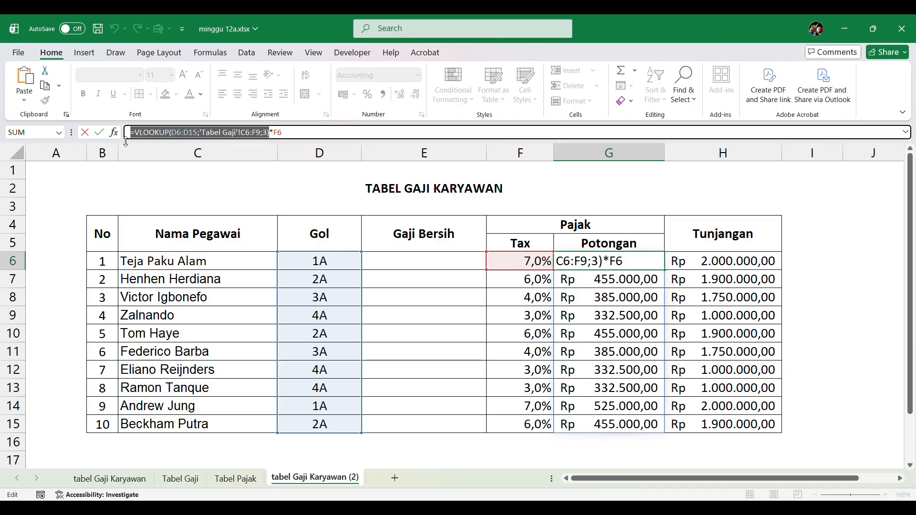
pyautogui.press('Escape')
pyautogui.click(397, 267)
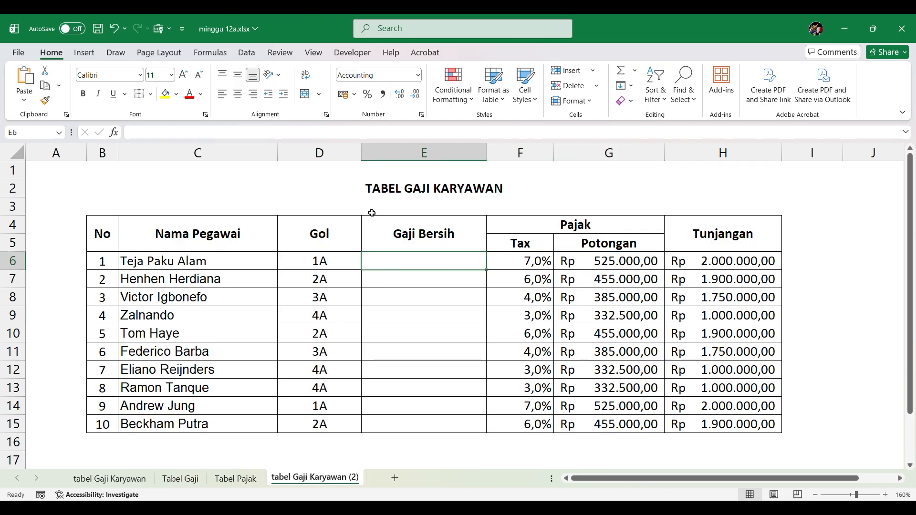
pyautogui.click(304, 132)
pyautogui.hotkey('ctrl', 'v')
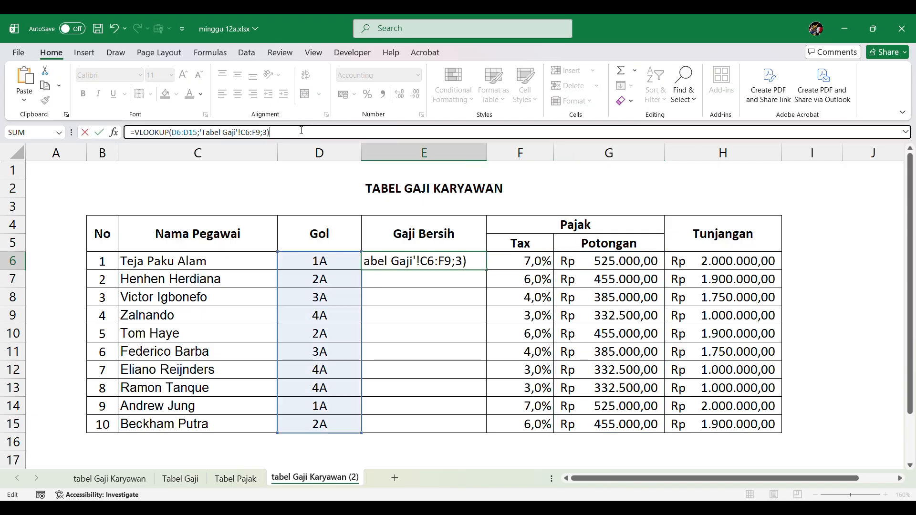
pyautogui.press('Return')
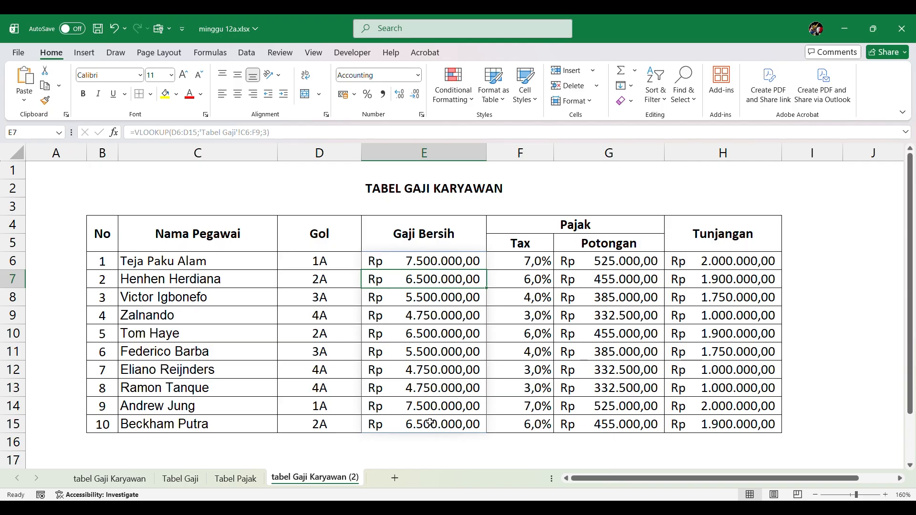
# Step: Extend the Gaji Bersih formula in E6 by subtracting Potongan G6 and adding Tunjangan H6
pyautogui.click(441, 254)
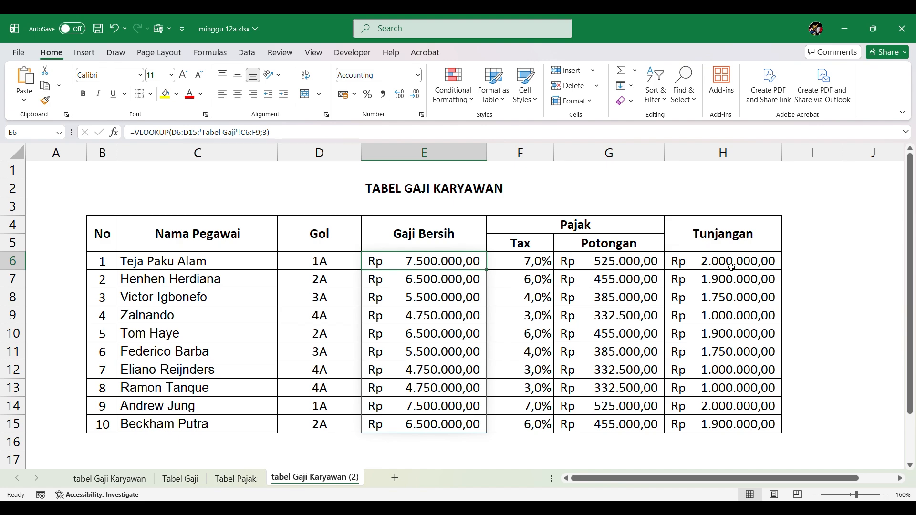
pyautogui.click(299, 133)
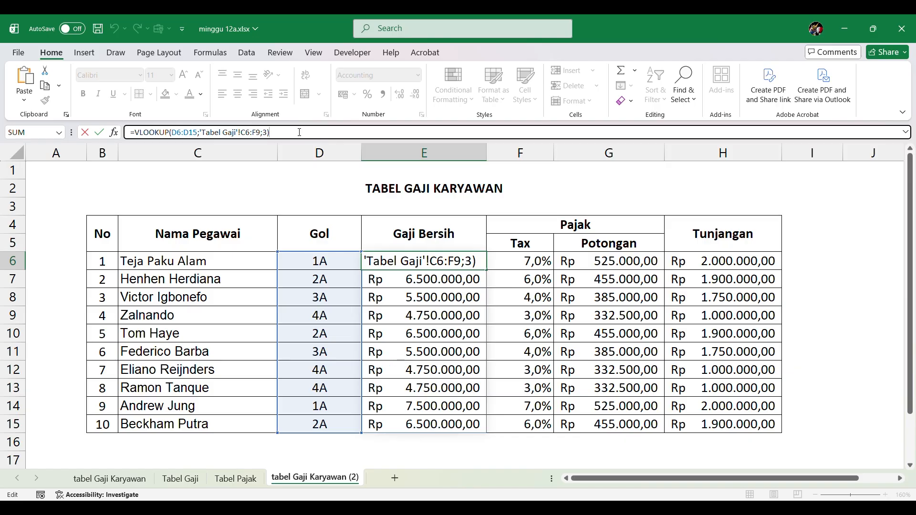
pyautogui.write('-')
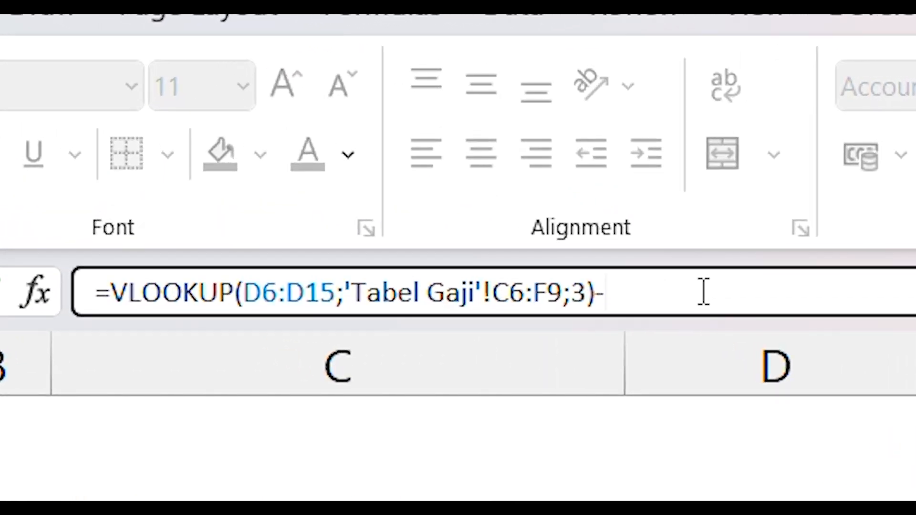
pyautogui.write('G6')
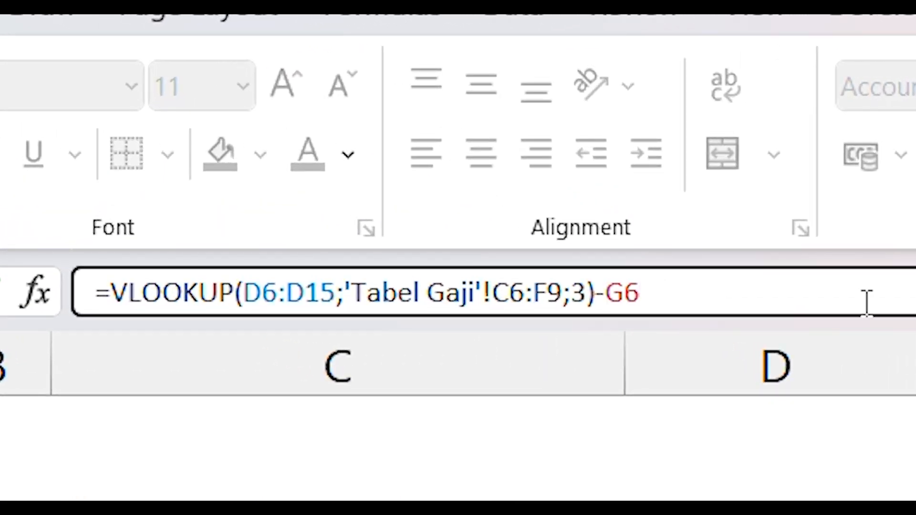
pyautogui.write('=')
pyautogui.press('BackSpace')
pyautogui.write('+H6')
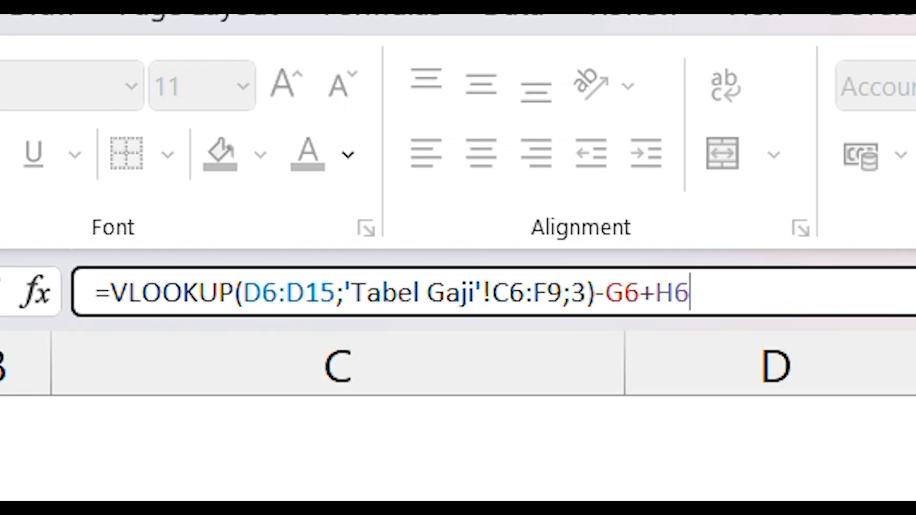
pyautogui.press('Return')
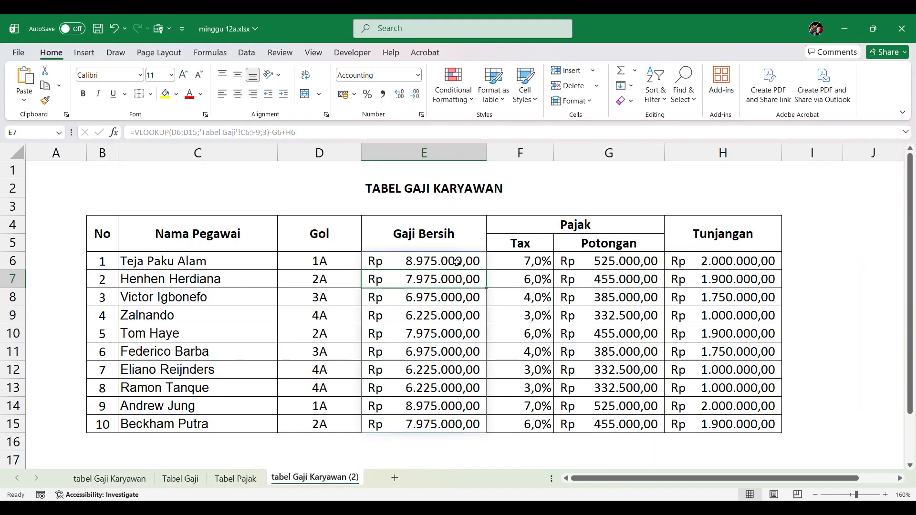
# Step: Review the Gaji Bersih formula in E6 against Tabel Gaji and the Potongan formula in G6
pyautogui.click(458, 262)
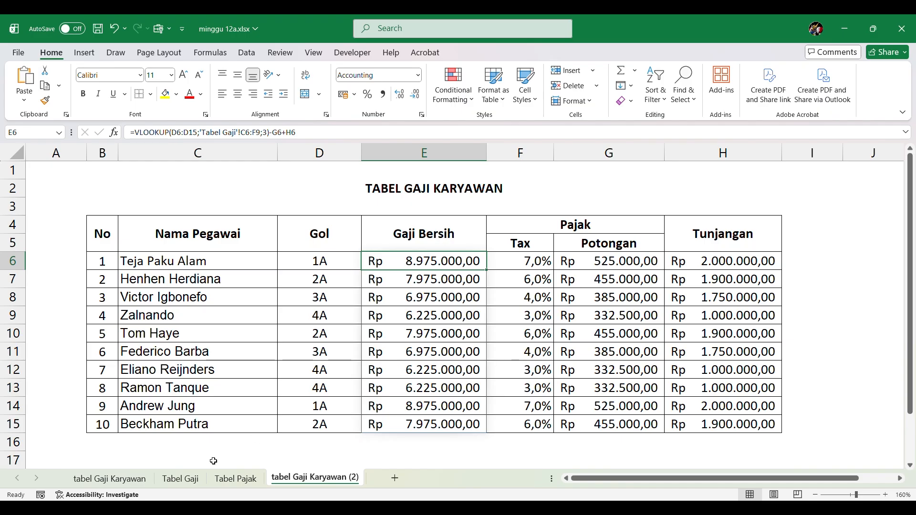
pyautogui.click(180, 479)
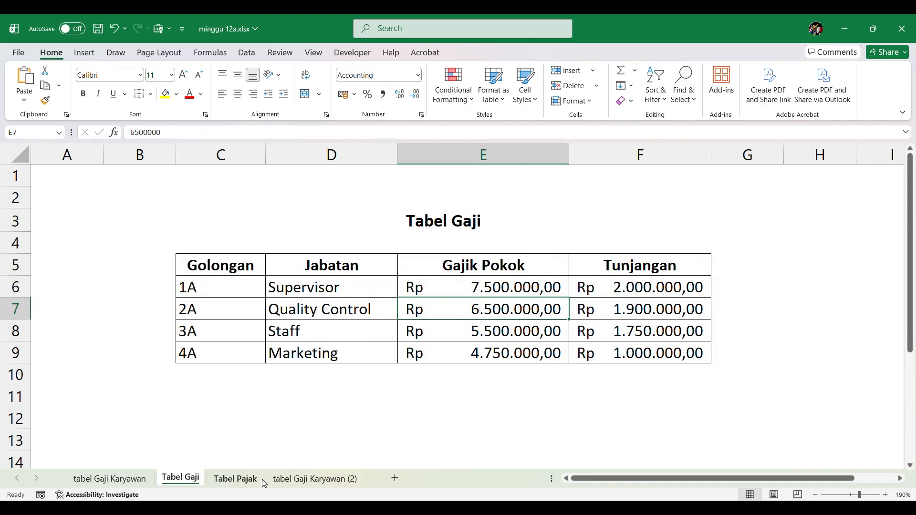
pyautogui.click(315, 478)
pyautogui.click(608, 263)
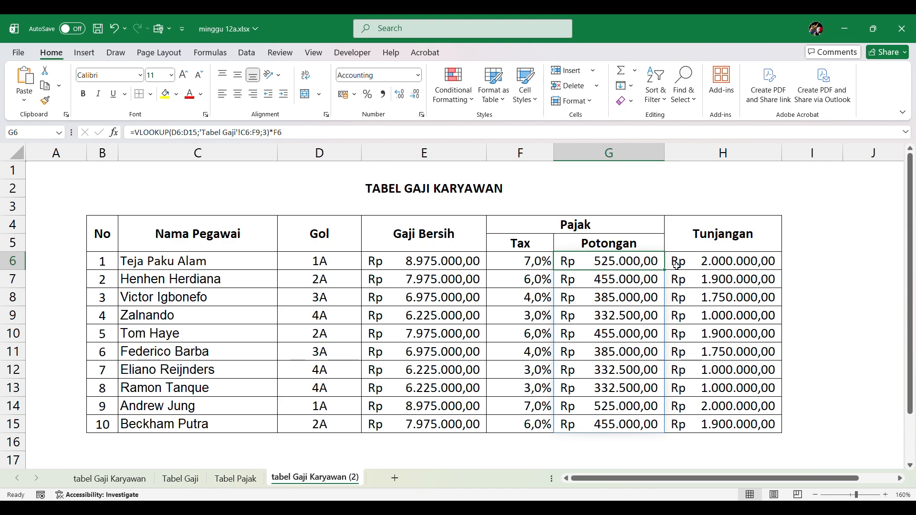
pyautogui.click(450, 293)
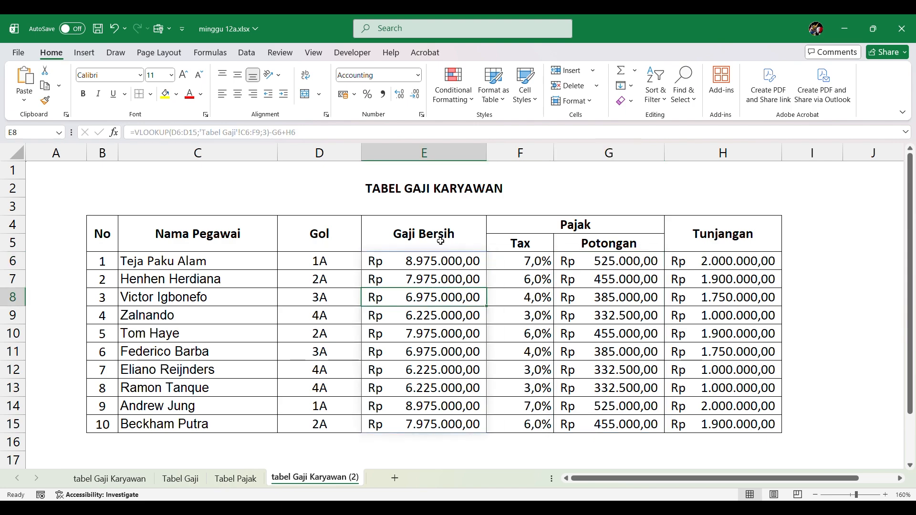
pyautogui.click(436, 265)
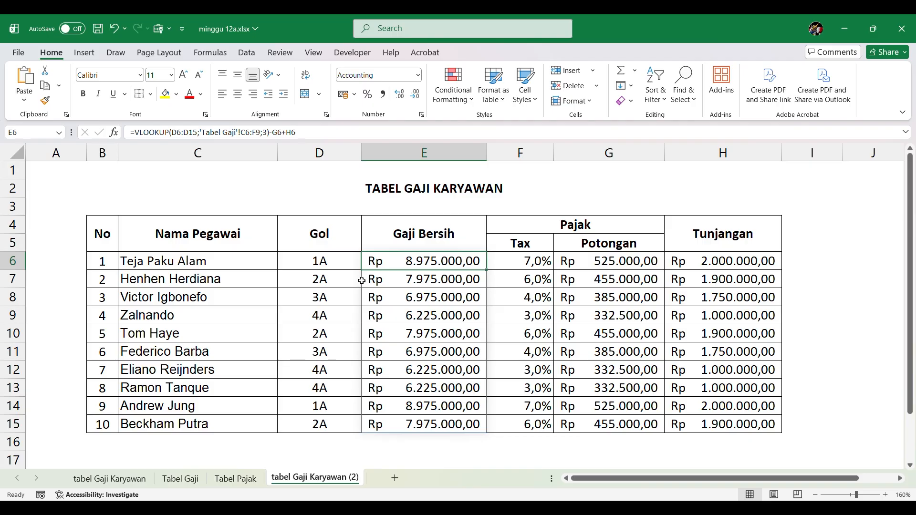
# Step: Change the Gol of employee number 8 in cell D13 to 3A
pyautogui.click(337, 313)
pyautogui.click(316, 389)
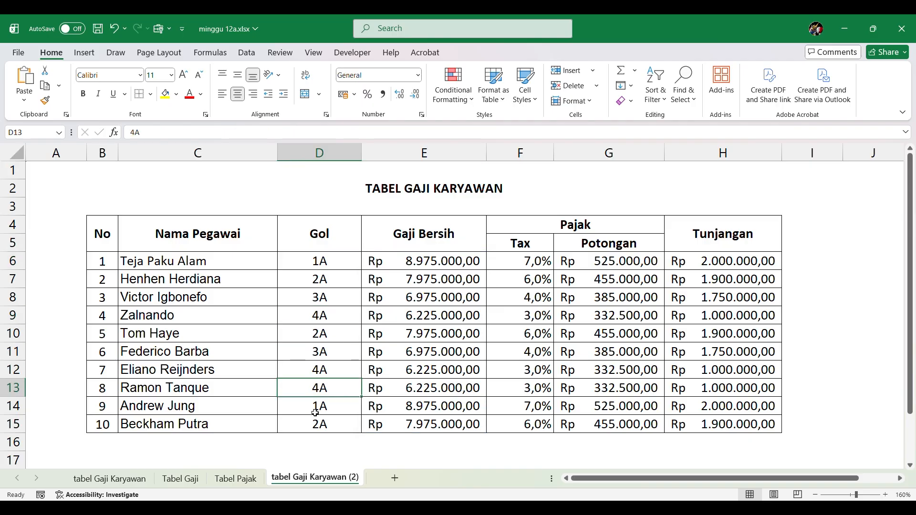
pyautogui.click(317, 422)
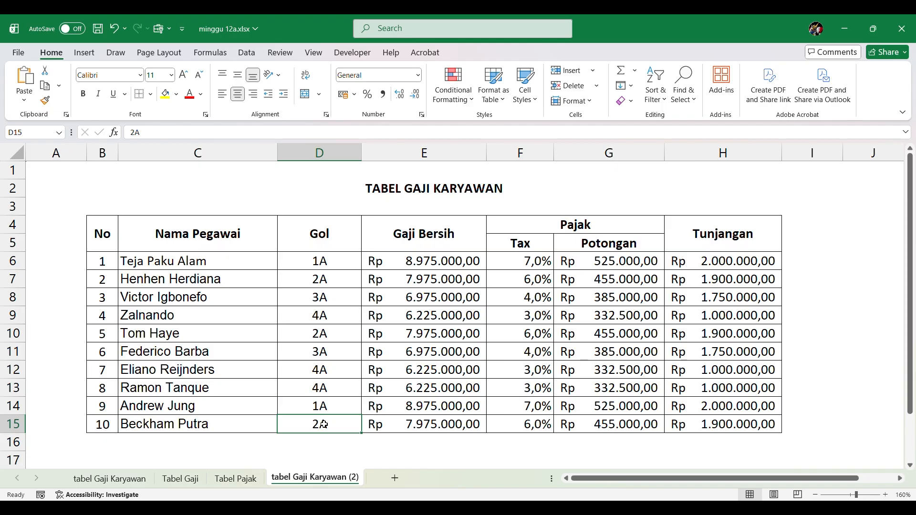
pyautogui.click(317, 389)
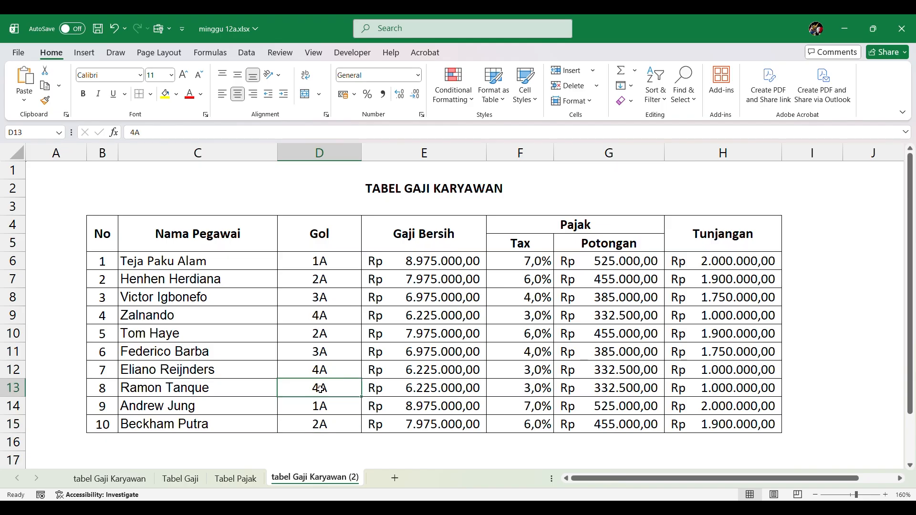
pyautogui.click(131, 132)
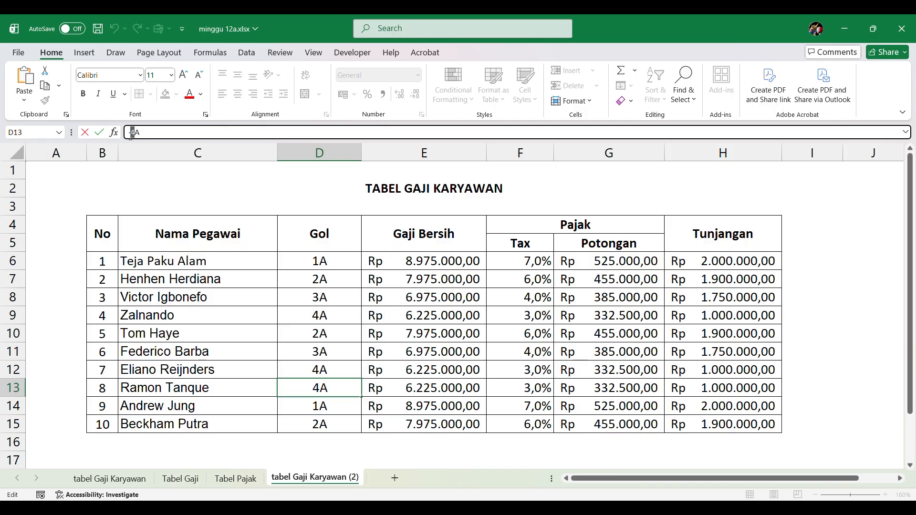
pyautogui.write('3')
pyautogui.press('Return')
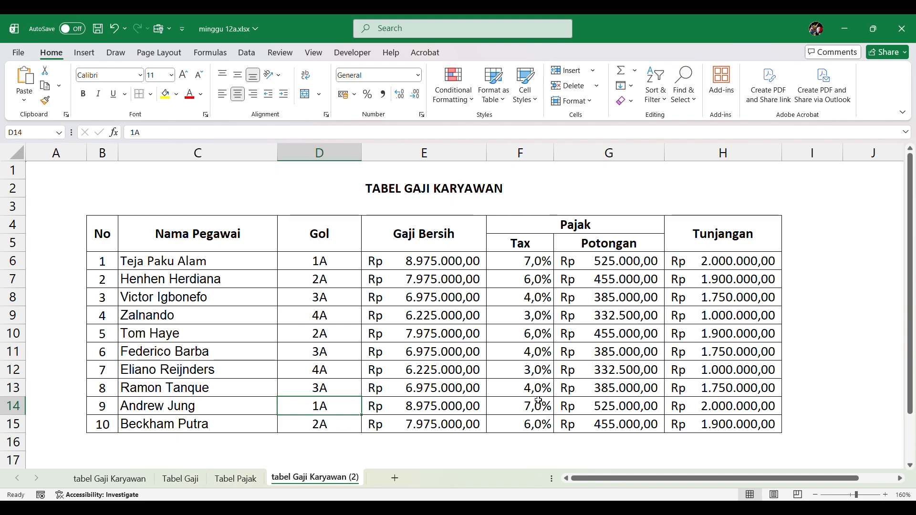
# Step: Change the Gol of employee number 7 in cell D12 to 3A
pyautogui.click(320, 371)
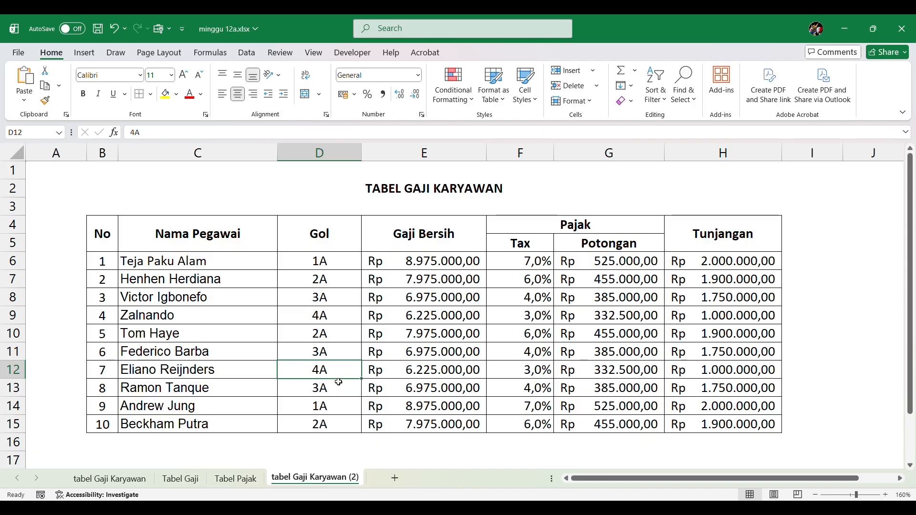
pyautogui.click(140, 137)
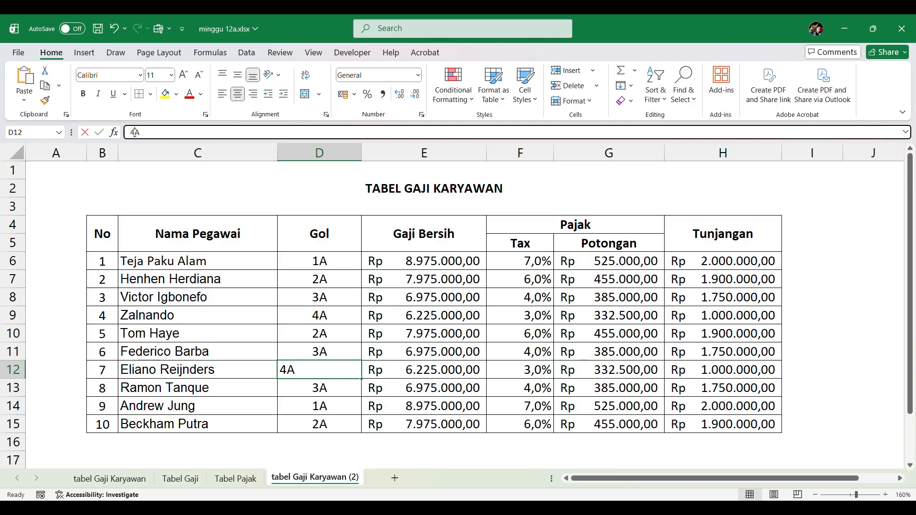
pyautogui.moveTo(136, 133); pyautogui.dragTo(132, 132)
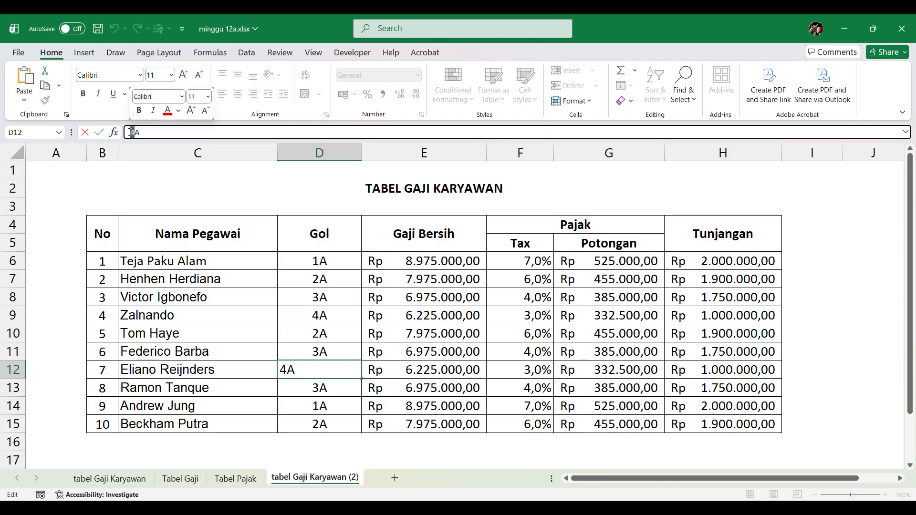
pyautogui.write('#')
pyautogui.press('BackSpace')
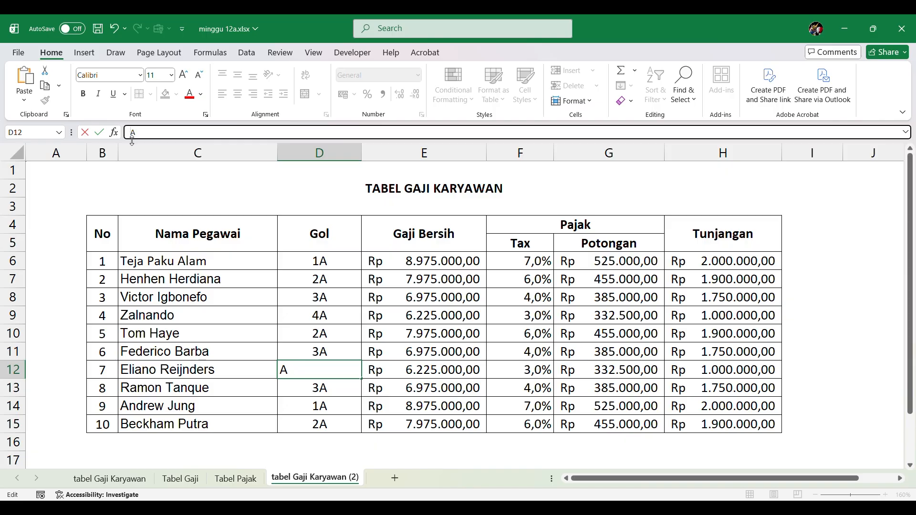
pyautogui.write('3')
pyautogui.press('Return')
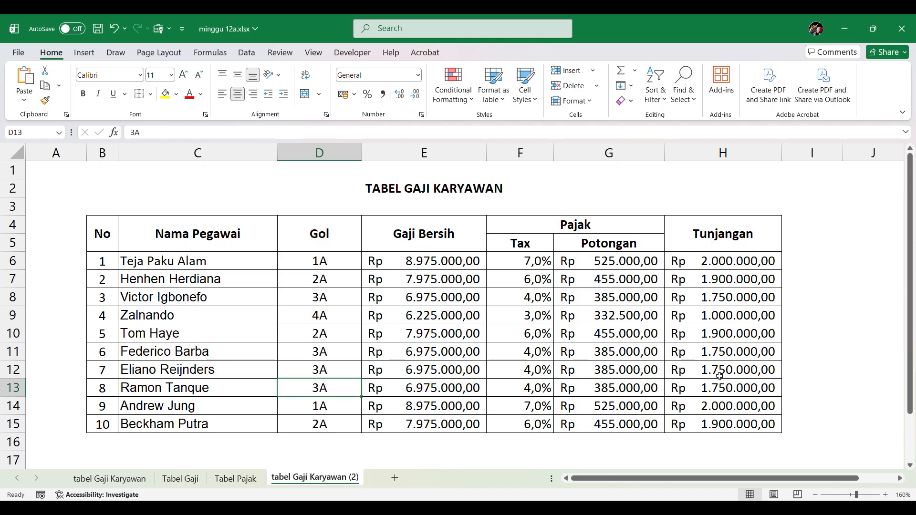
# Step: On the Tabel Gaji sheet, set the Tunjangan for Golongan 4A in F9 to 1250000
pyautogui.click(241, 479)
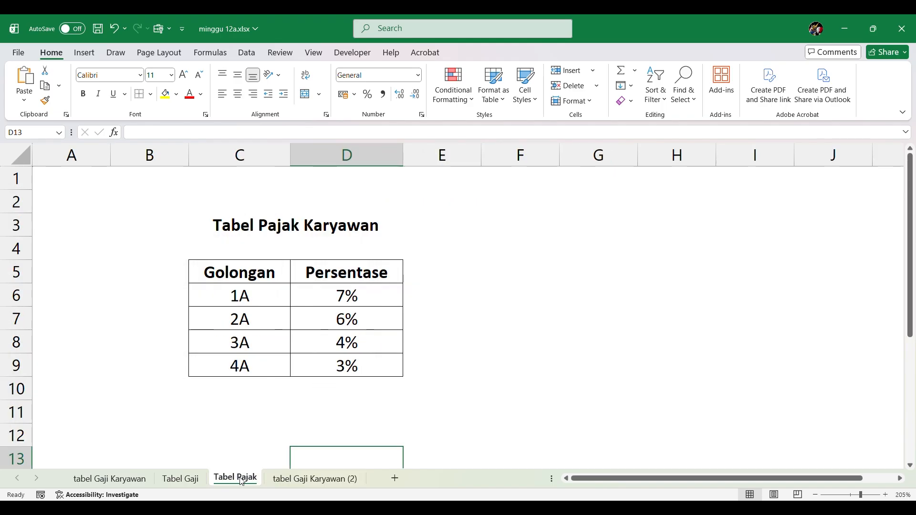
pyautogui.click(184, 485)
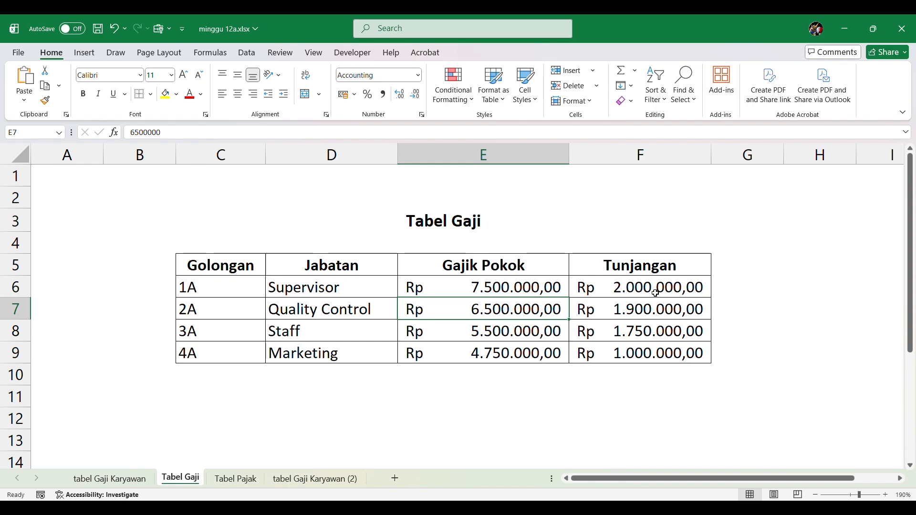
pyautogui.click(642, 353)
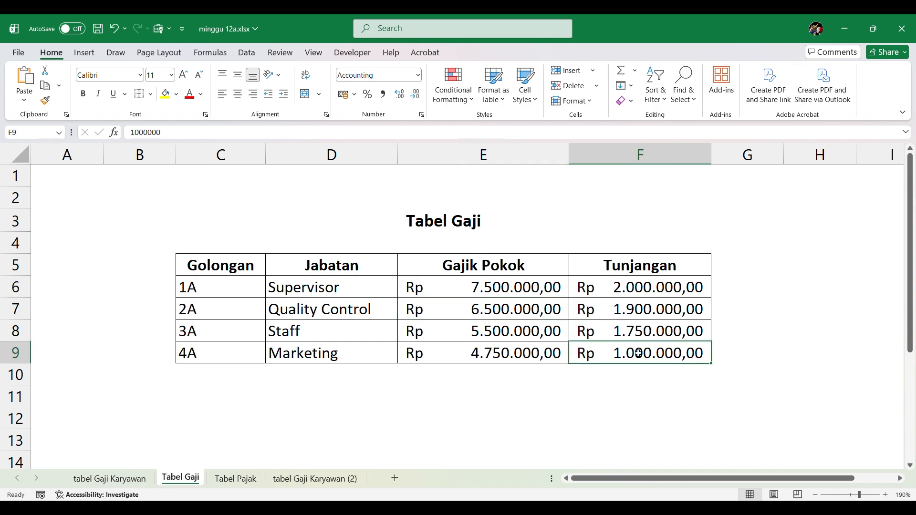
pyautogui.click(140, 134)
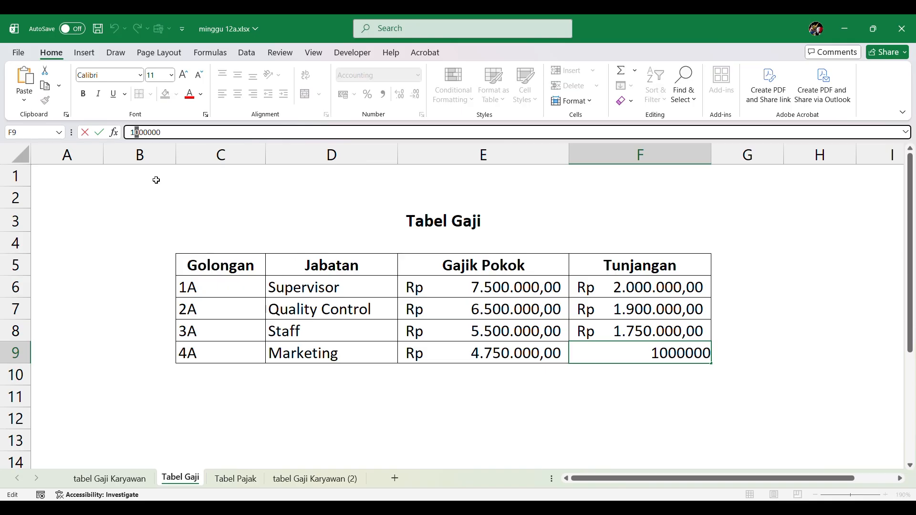
pyautogui.write('2')
pyautogui.press('Delete')
pyautogui.write('5')
pyautogui.press('Delete')
pyautogui.press('Return')
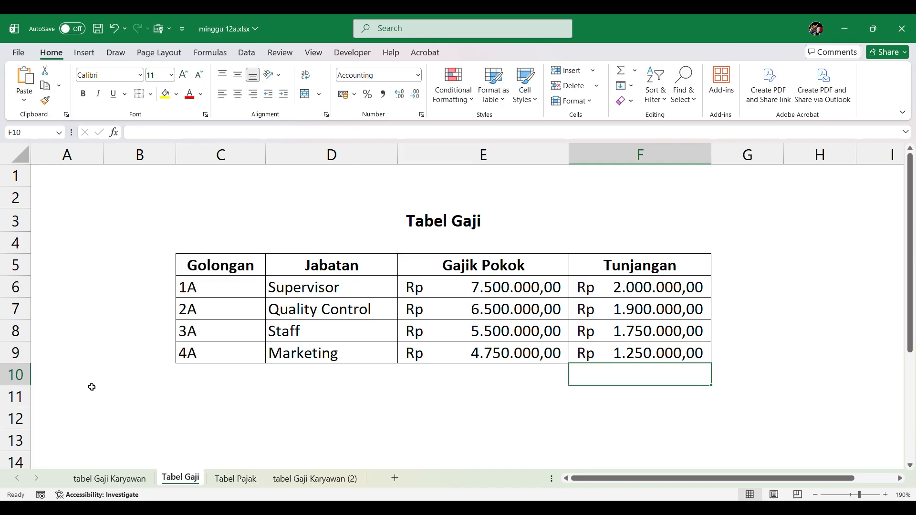
# Step: Check the Tunjangan and Gaji Bersih of the Gol 4A employee in row 9 on tabel Gaji Karyawan (2)
pyautogui.click(291, 478)
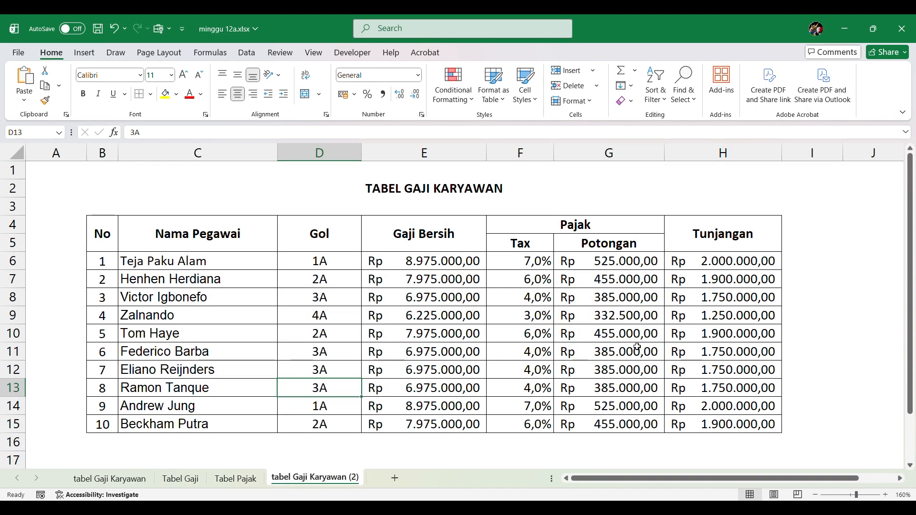
pyautogui.click(333, 313)
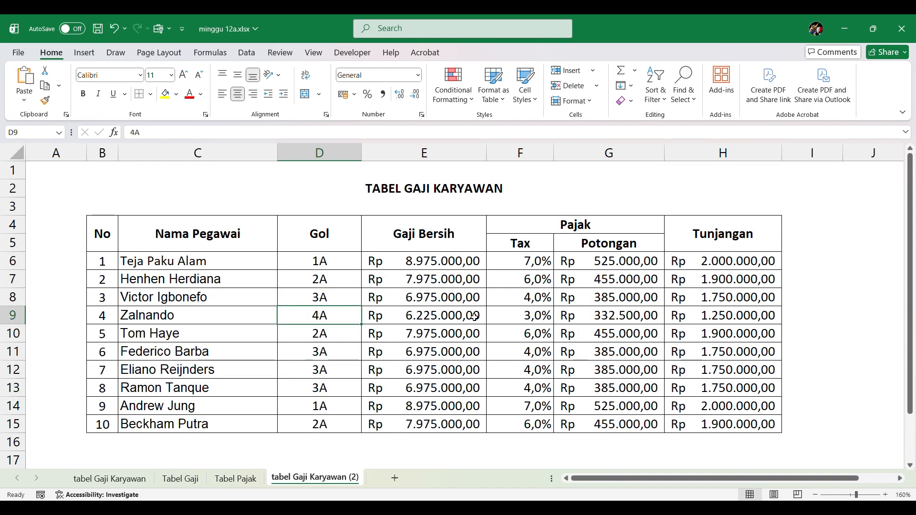
pyautogui.click(708, 320)
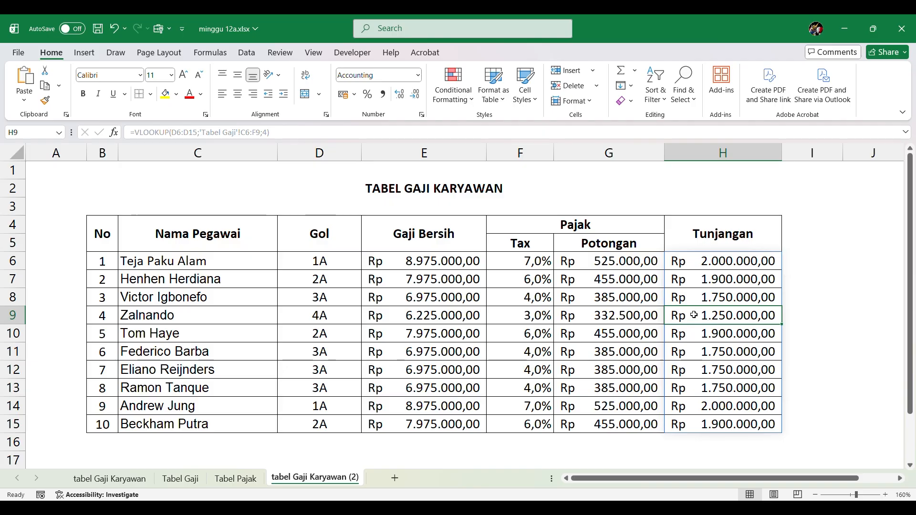
pyautogui.click(321, 315)
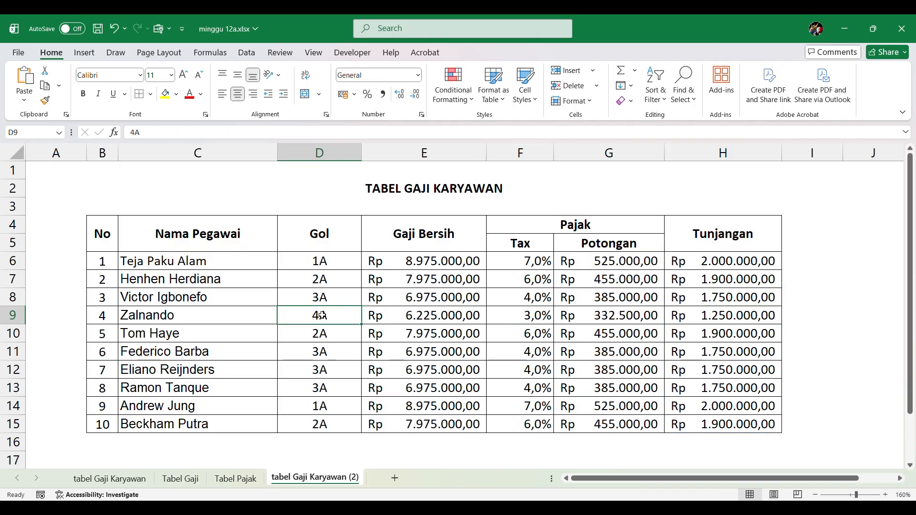
pyautogui.click(448, 308)
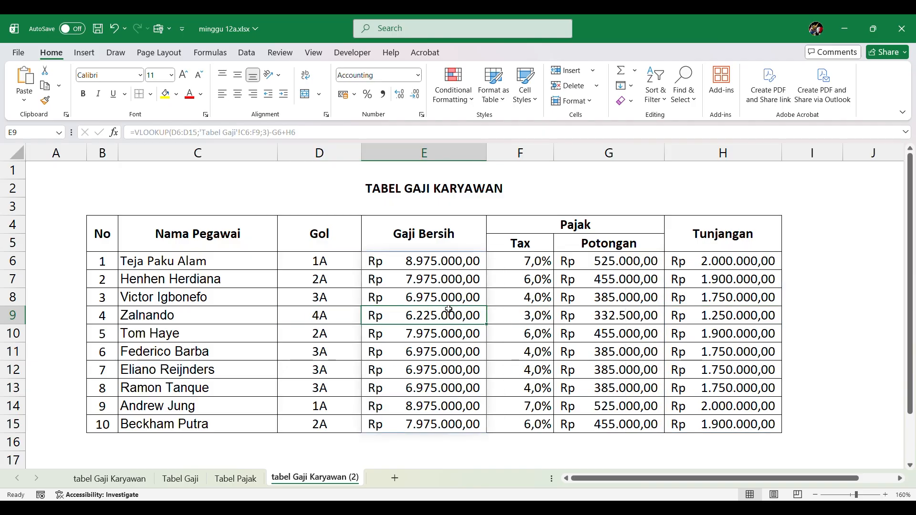
pyautogui.click(297, 292)
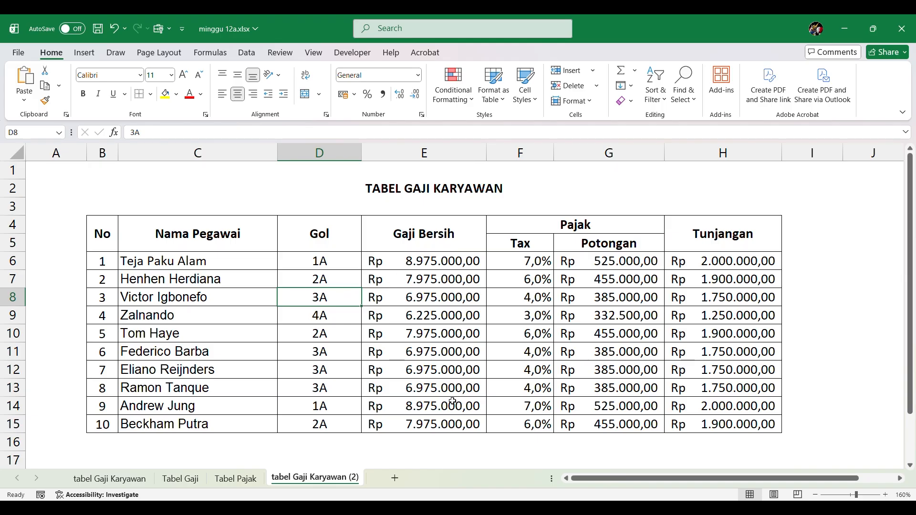
# Step: Inspect the D6:D15 lookup range in the Gaji Bersih formula of E6, leaving the formula as it is
pyautogui.click(468, 261)
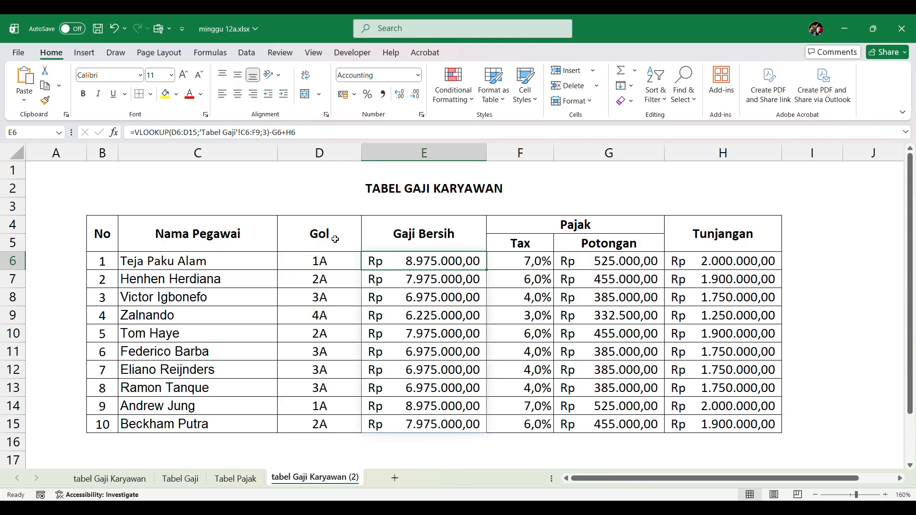
pyautogui.click(193, 132)
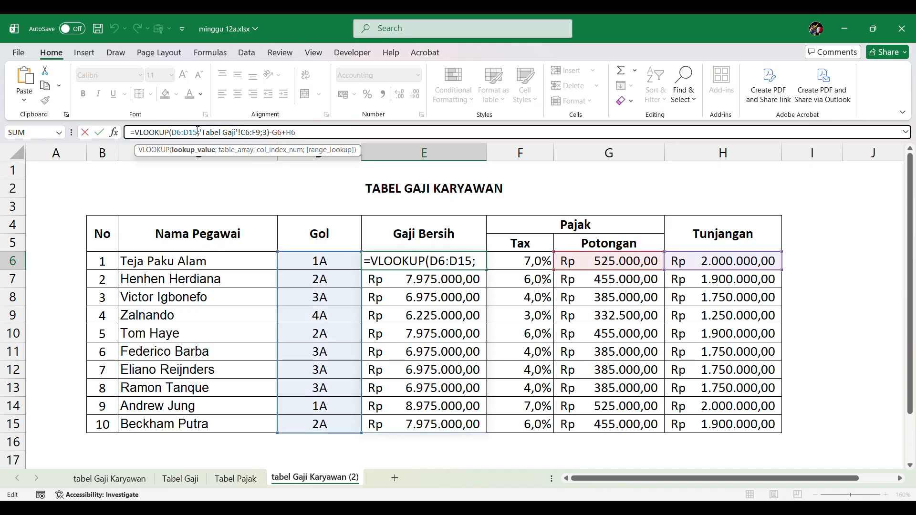
pyautogui.moveTo(199, 132); pyautogui.dragTo(190, 132)
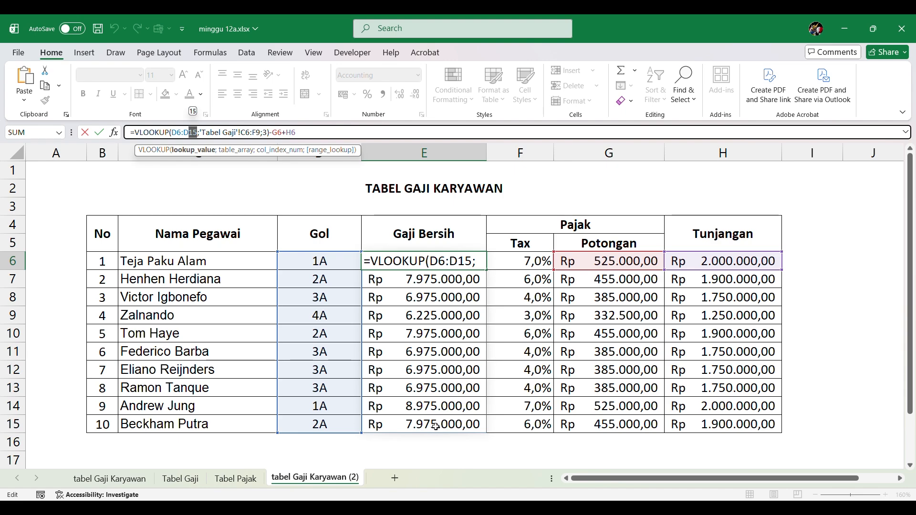
pyautogui.press('Return')
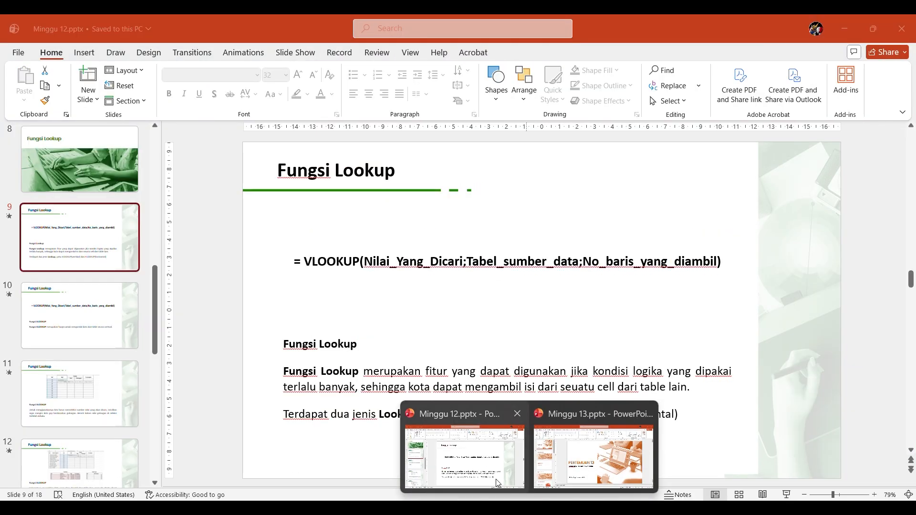
# Step: Switch to the Minggu 12 presentation in PowerPoint and go through the Fungsi Lookup slides up to the Quiz 2 slide
pyautogui.click(465, 456)
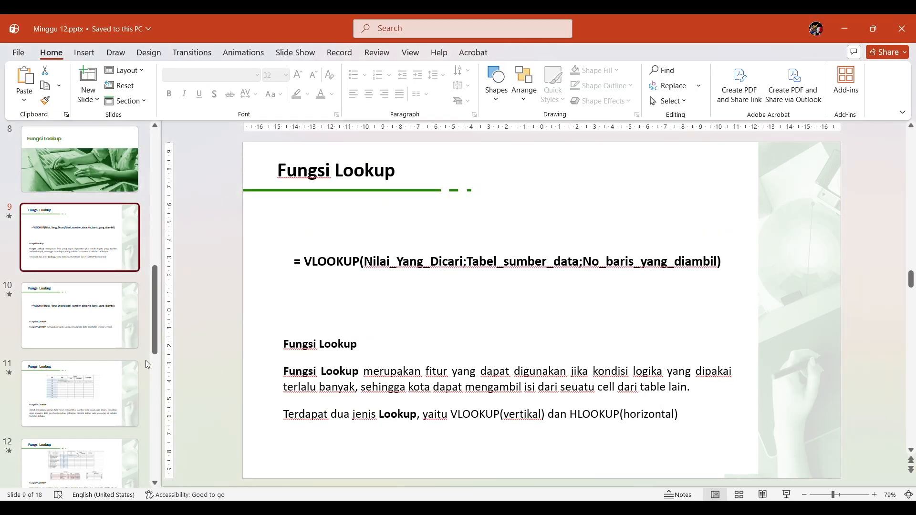
pyautogui.click(95, 387)
pyautogui.scroll(-3, 93, 388)
pyautogui.click(85, 361)
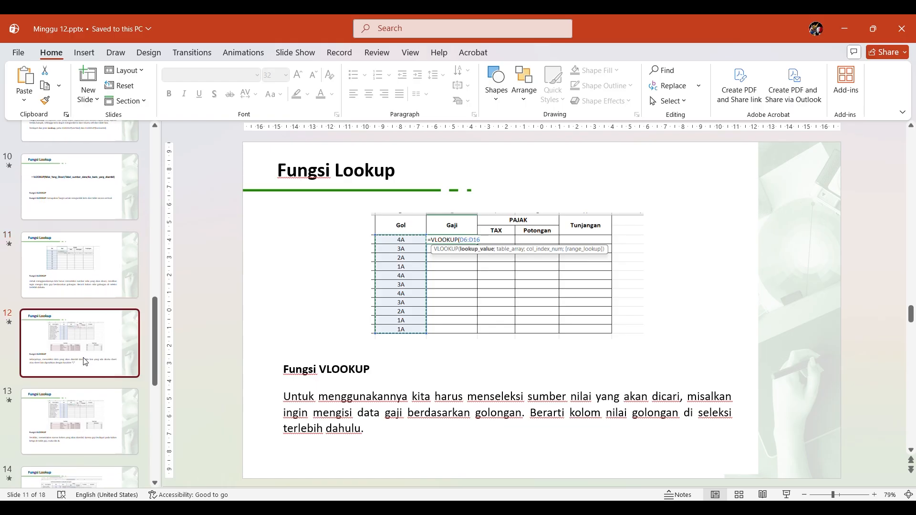
pyautogui.click(98, 408)
pyautogui.scroll(-3, 99, 409)
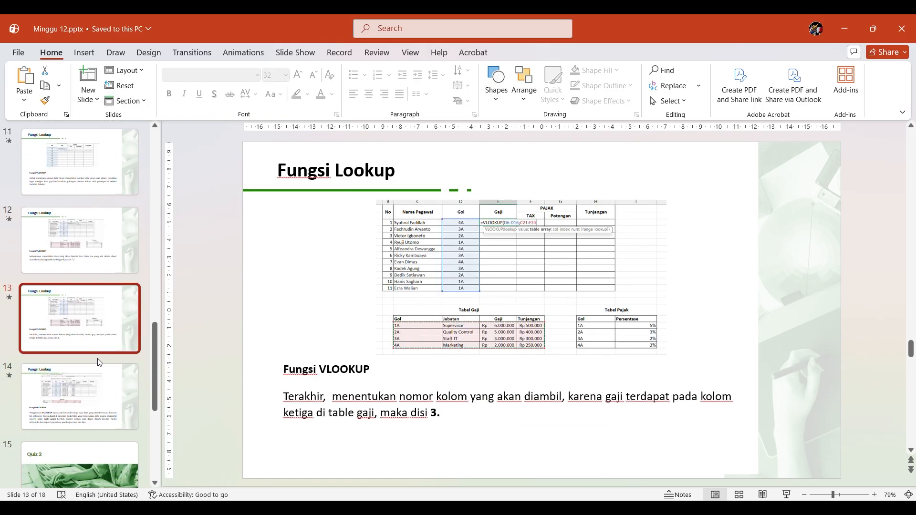
pyautogui.click(103, 399)
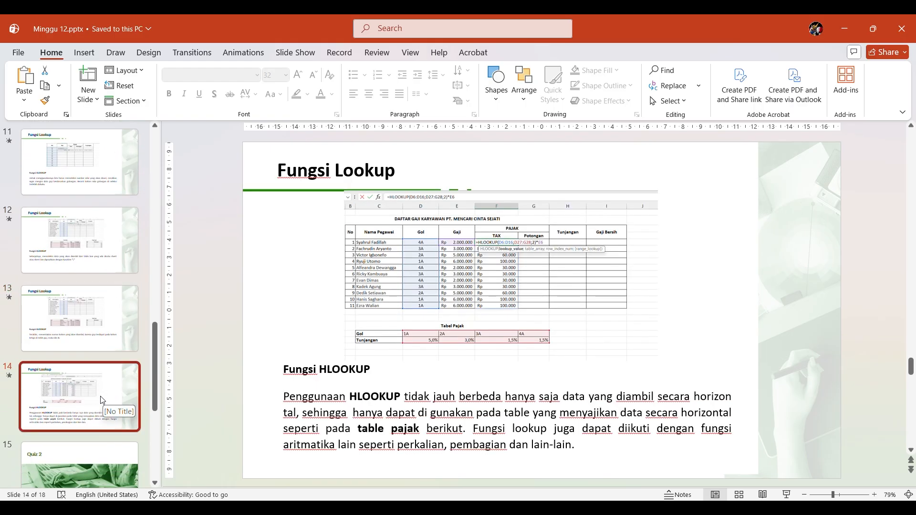
pyautogui.click(73, 454)
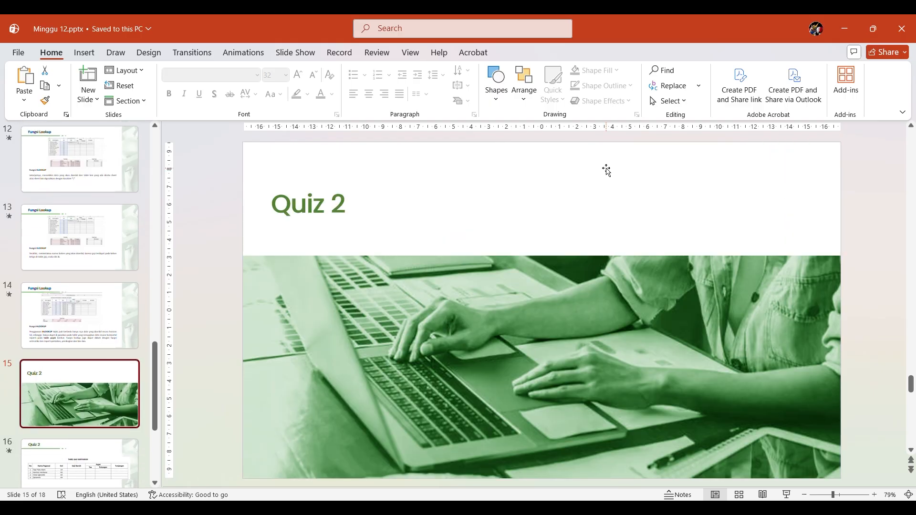